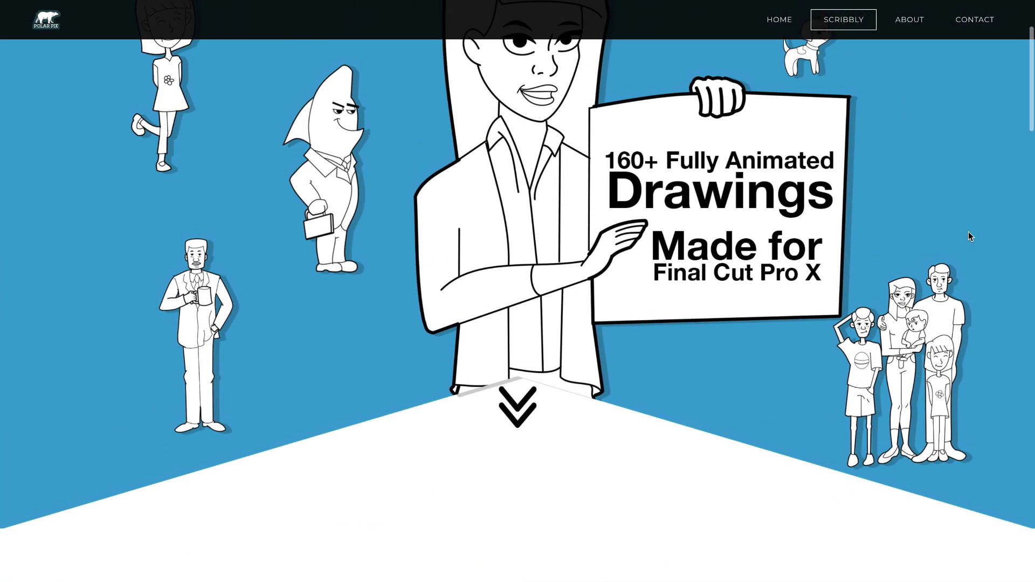
Step: Examine the Scribbly product page from its banner through the introduction and special offer to the purchase and sample download options
scroll(968, 232, "up", 3)
scroll(969, 232, "down", 10)
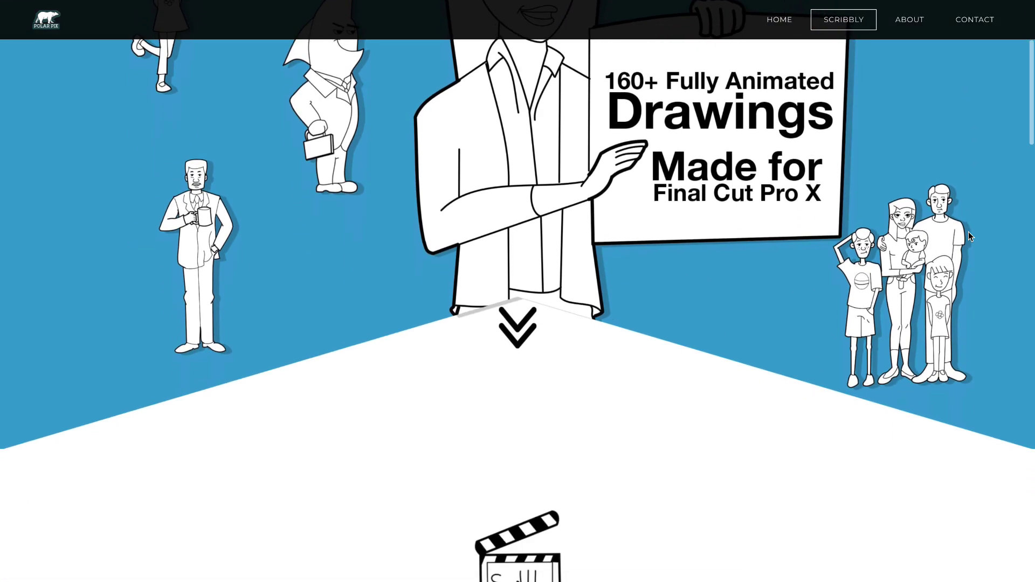
scroll(969, 237, "down", 2)
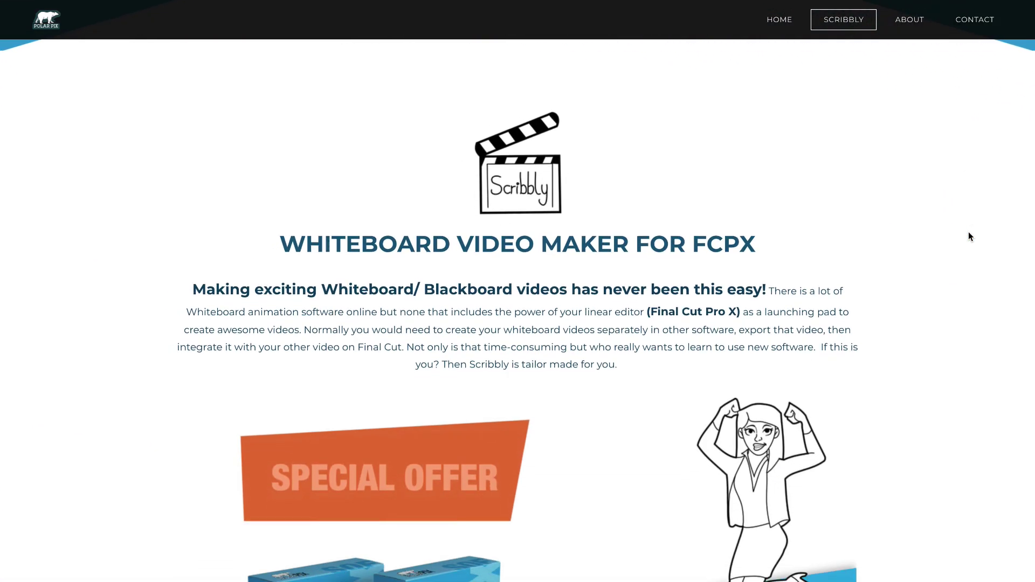
scroll(968, 236, "up", 8)
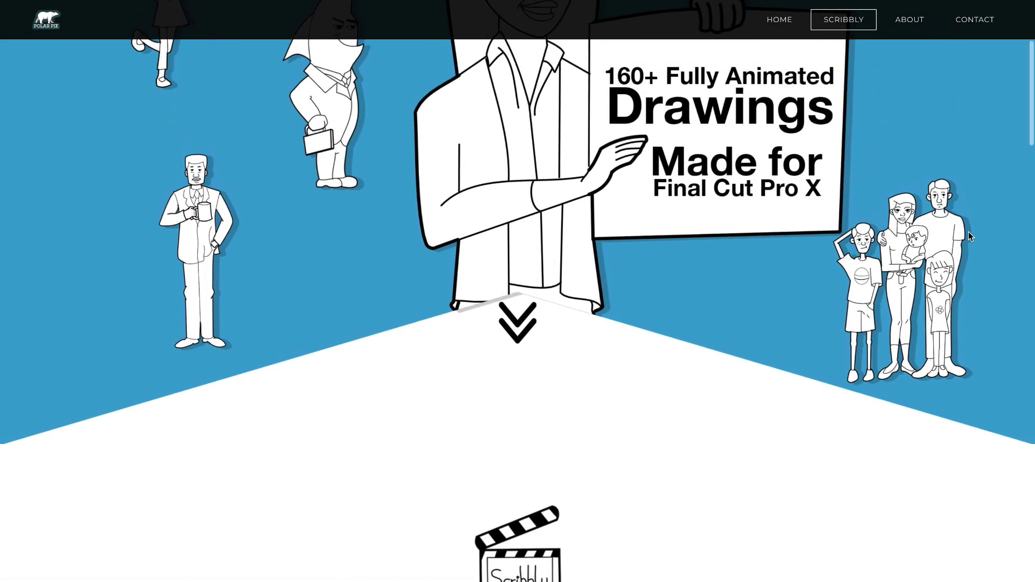
scroll(969, 236, "down", 8)
scroll(969, 236, "down", 2)
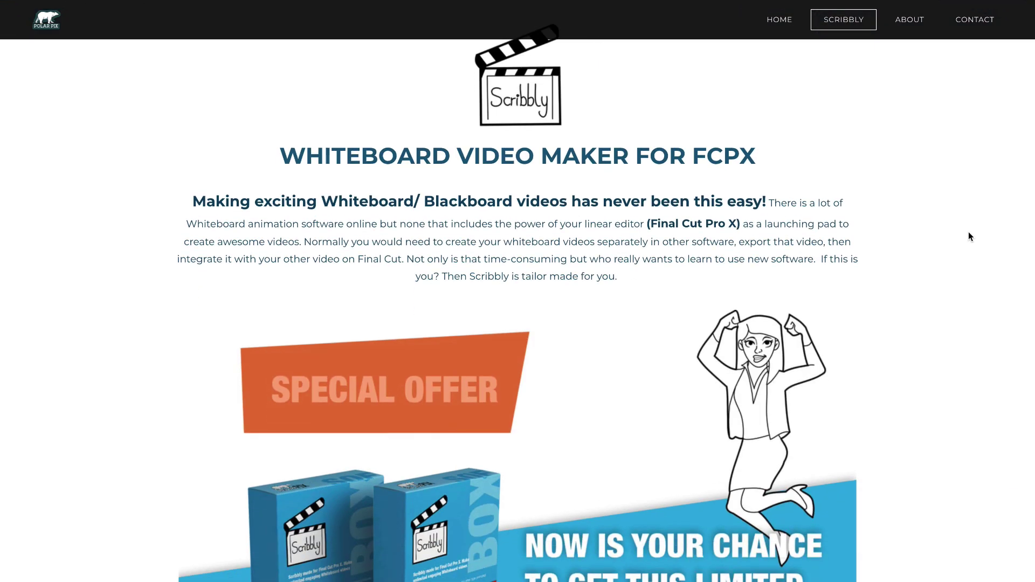
scroll(969, 236, "down", 1)
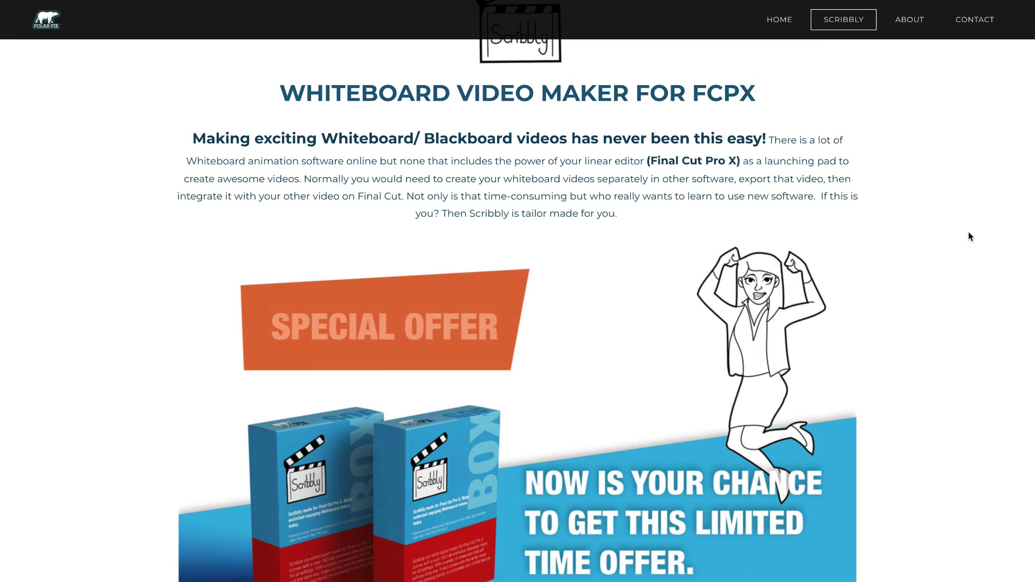
scroll(968, 237, "up", 1)
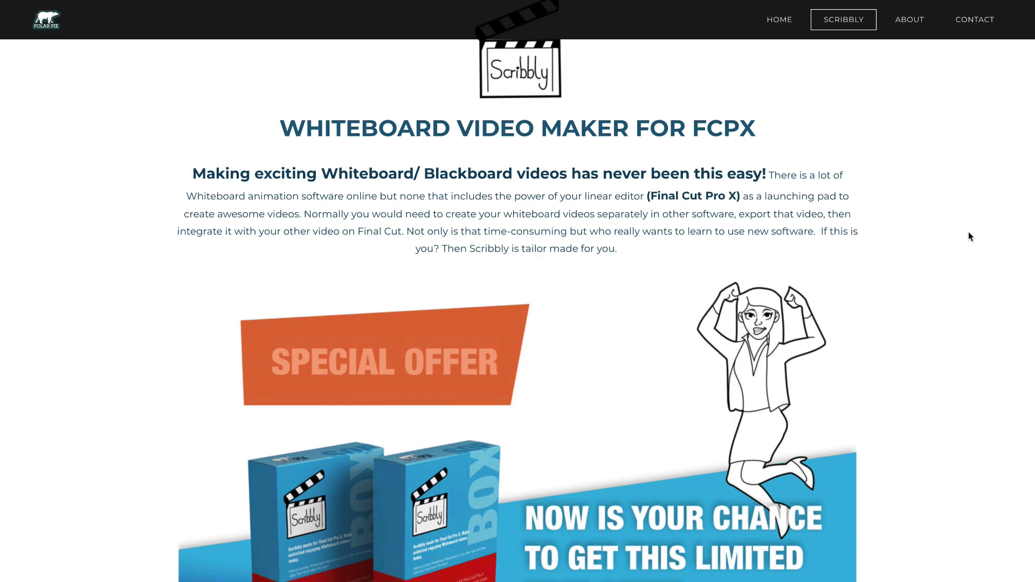
scroll(969, 237, "down", 1)
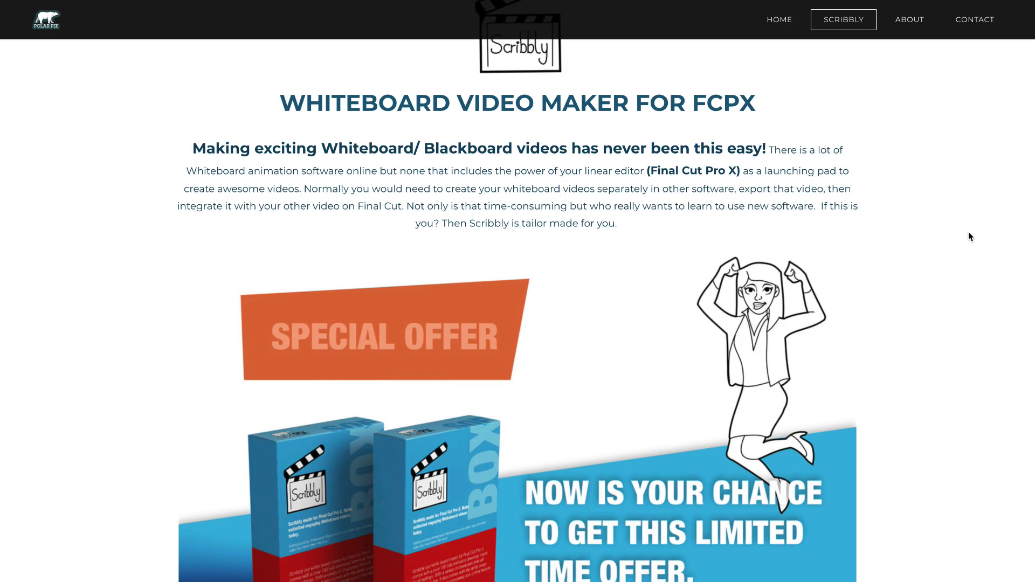
scroll(849, 302, "down", 4)
scroll(850, 305, "up", 1)
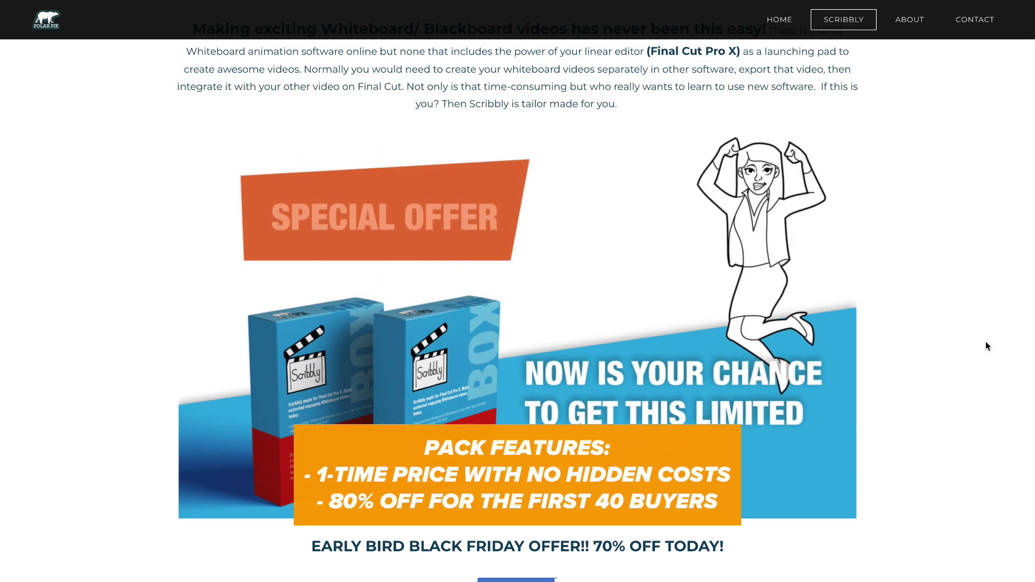
scroll(986, 346, "down", 4)
scroll(987, 346, "down", 1)
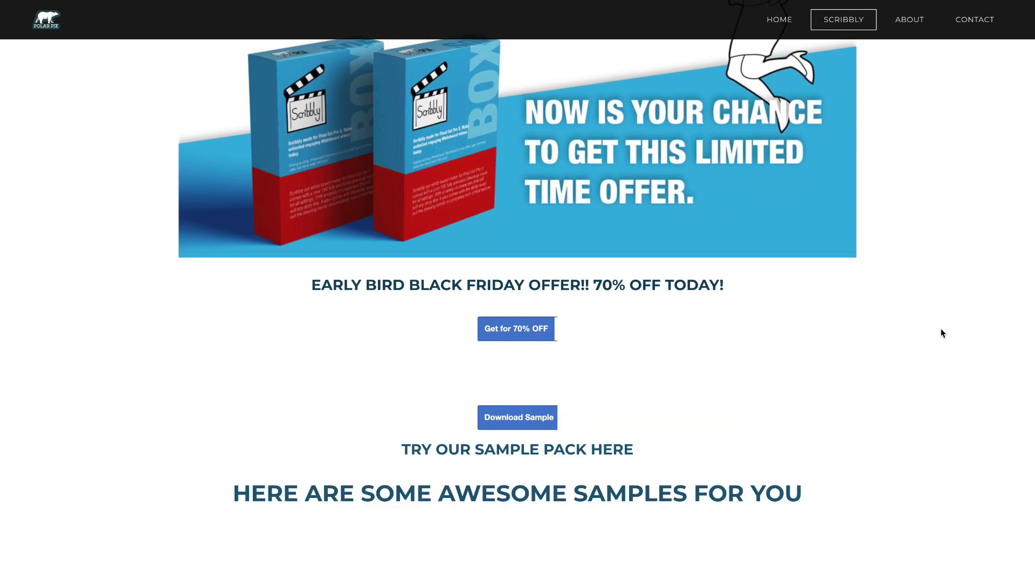
scroll(940, 329, "down", 1)
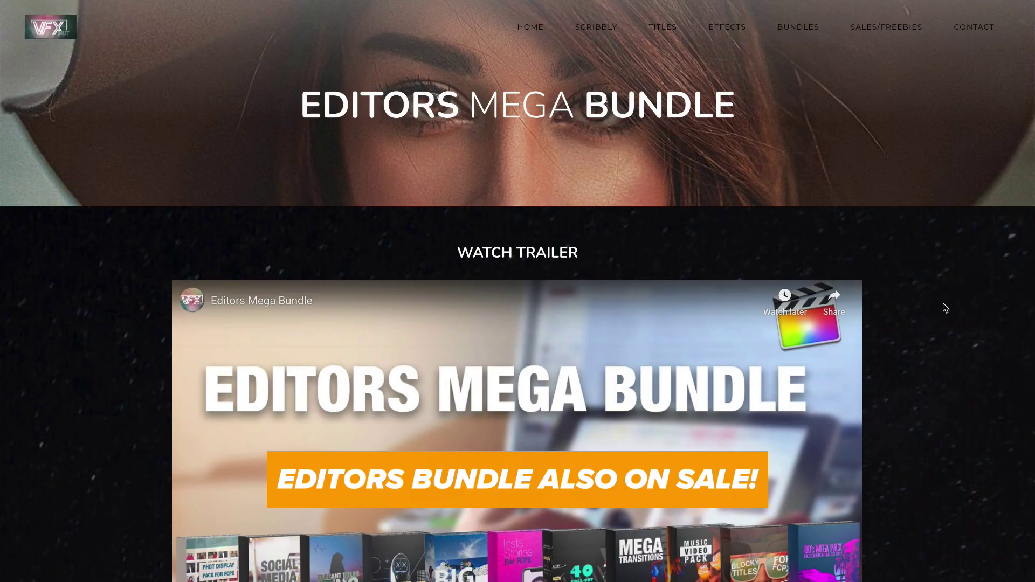
Step: Look over the Editors Mega Bundle page's trailer and purchase offer, and the sample pack section of the Scribbly page
scroll(943, 305, "down", 6)
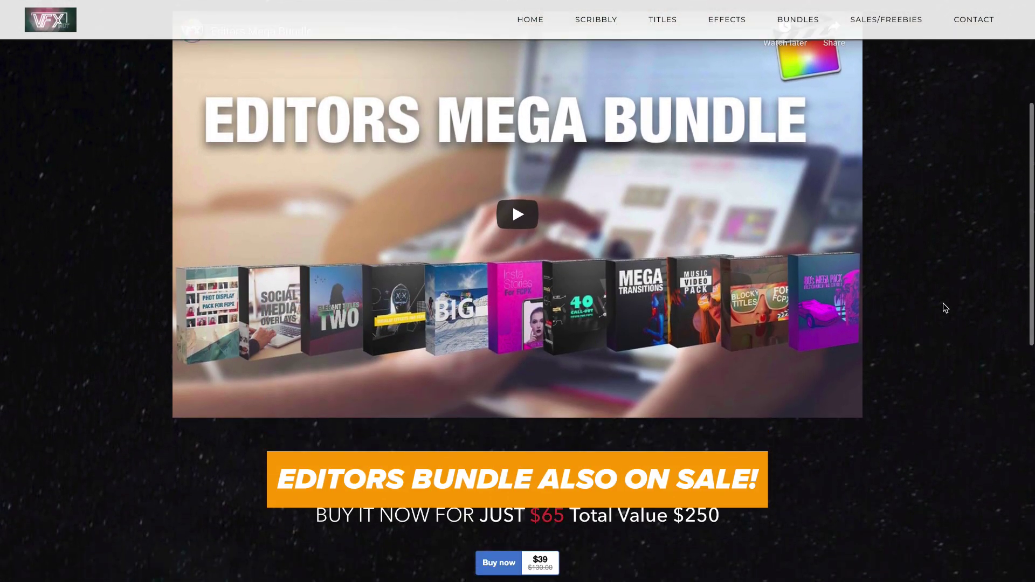
scroll(942, 305, "down", 3)
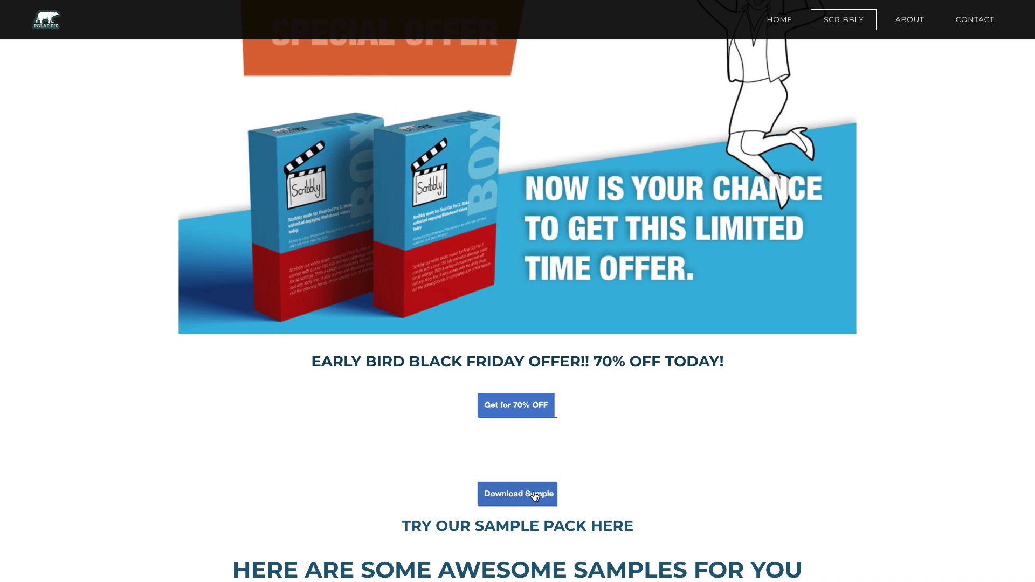
scroll(534, 495, "down", 5)
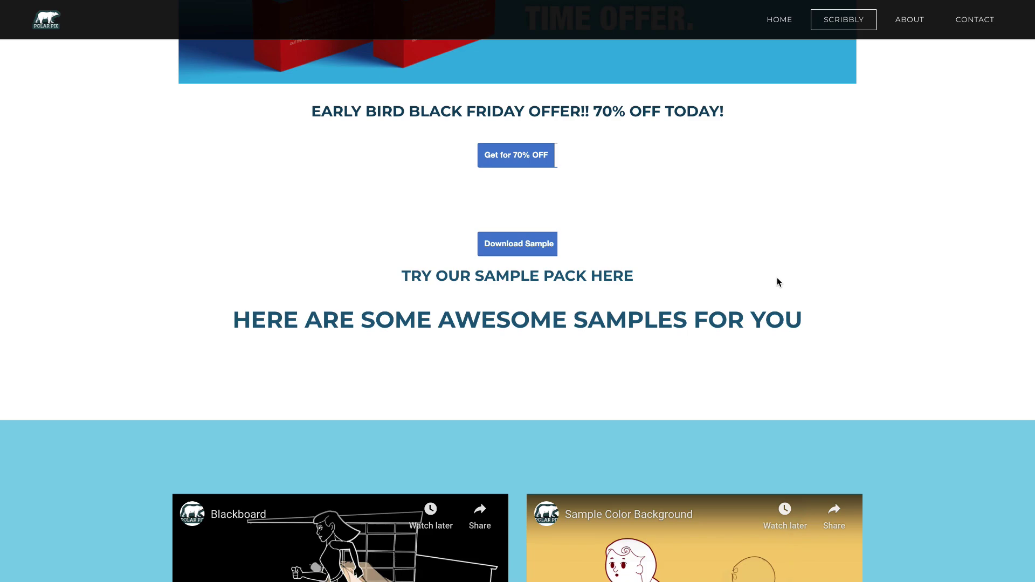
scroll(777, 278, "down", 1)
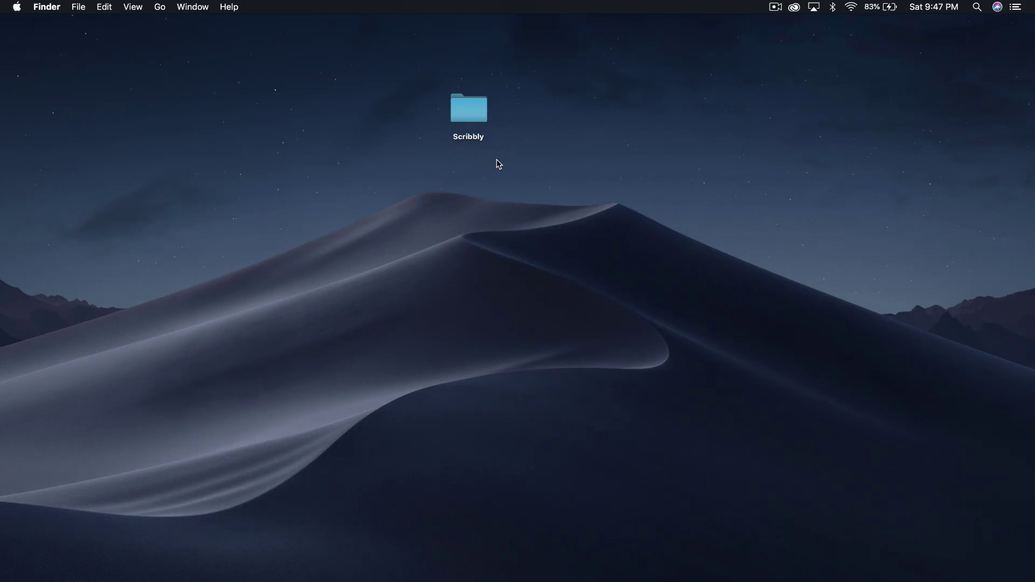
Step: Reposition the Scribbly folder on the desktop, open it and move its window aside to show the contents
left_click_drag(613, 154, 613, 157)
left_click(578, 234)
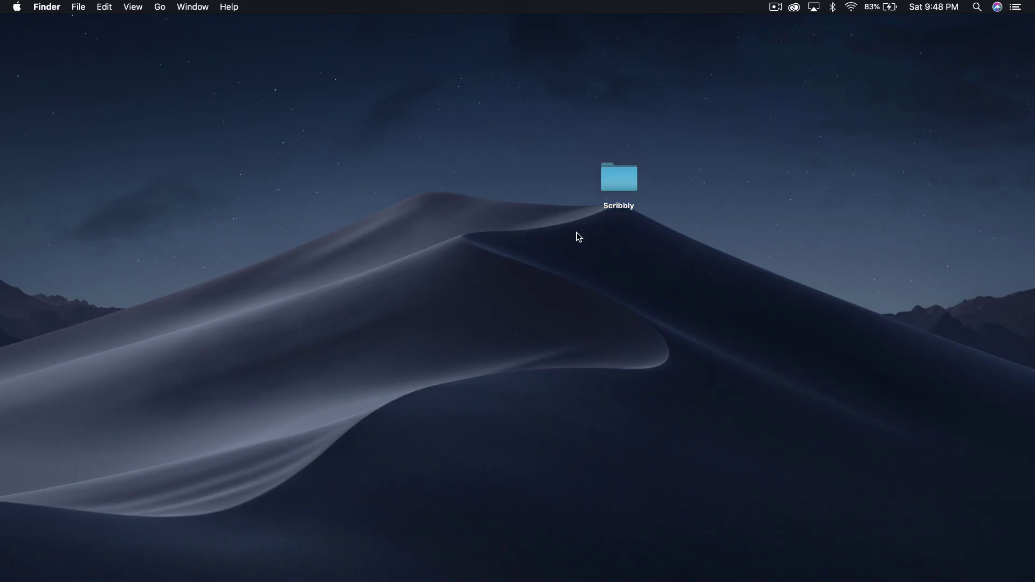
left_click(619, 177)
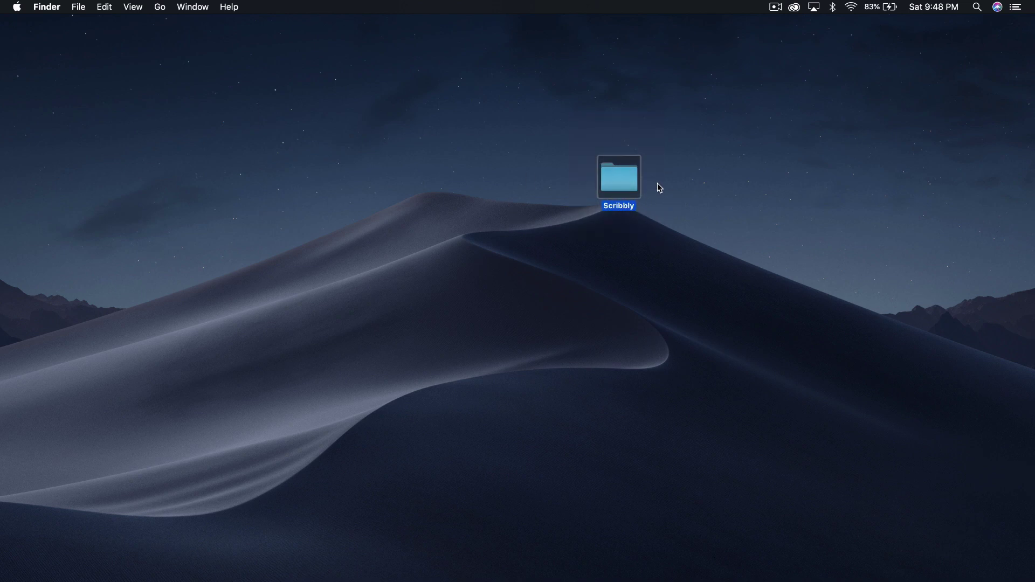
double_click(618, 173)
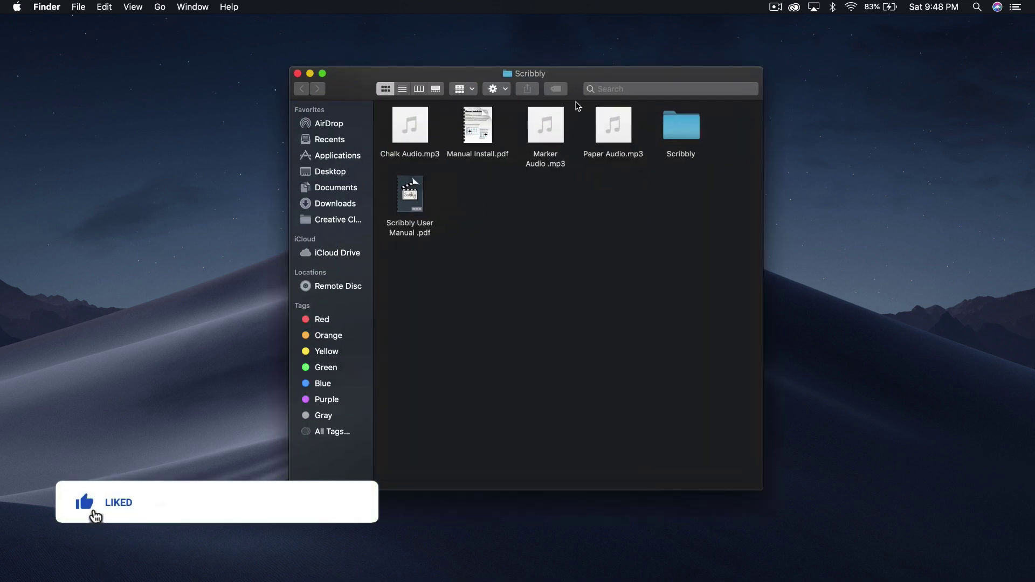
left_click_drag(629, 74, 499, 63)
left_click_drag(588, 156, 253, 103)
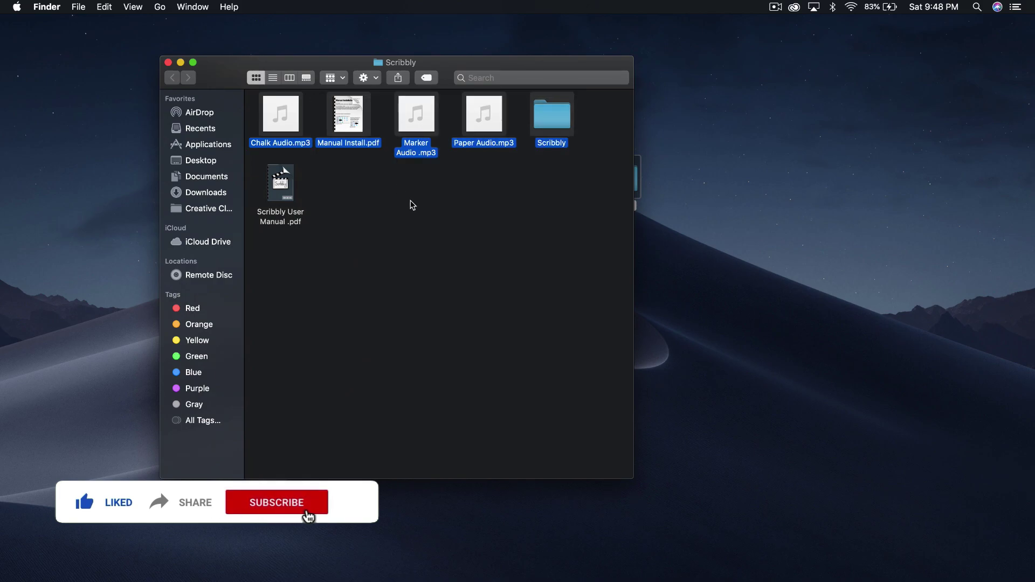
left_click(412, 205)
Step: Preview the Chalk Audio, Marker Audio and Paper Audio MP3 files one after another in the Scribbly folder
left_click(281, 141)
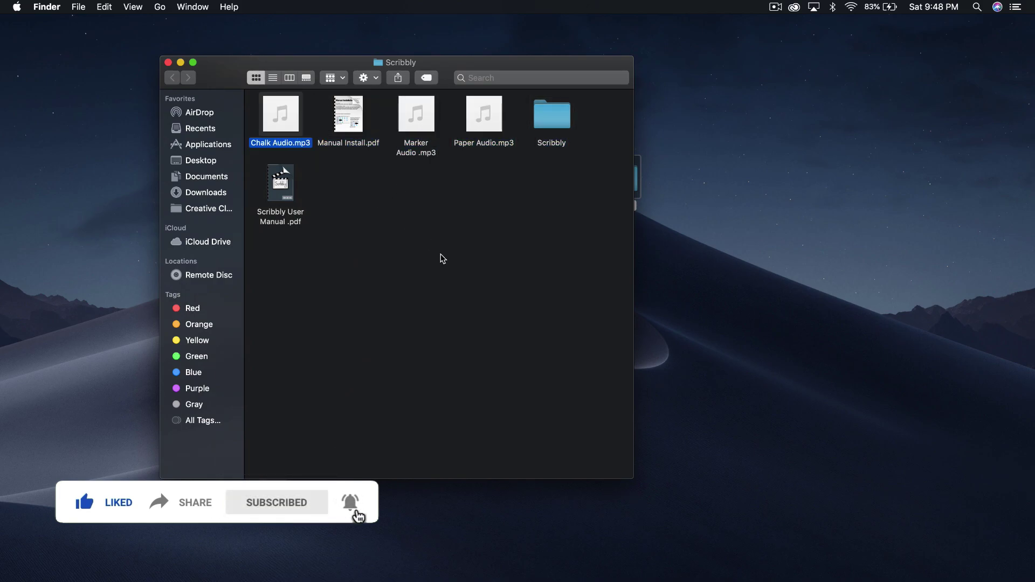
key("space")
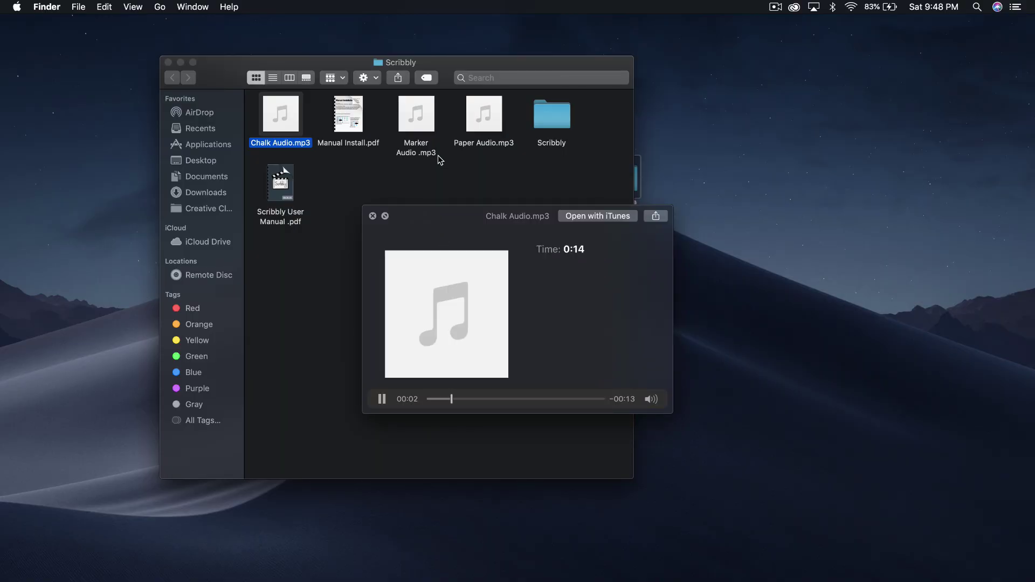
key("space")
left_click(422, 152)
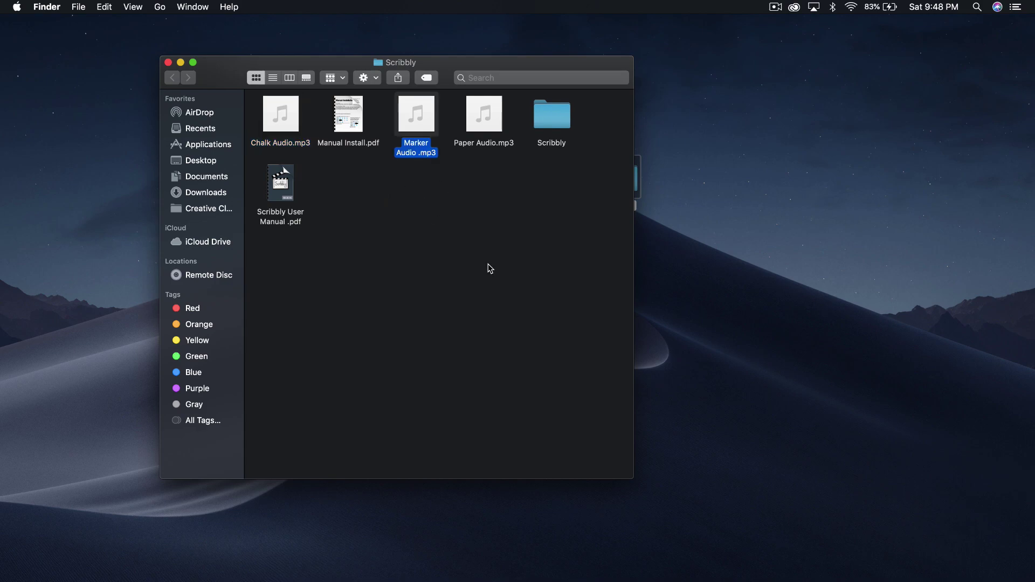
key("space")
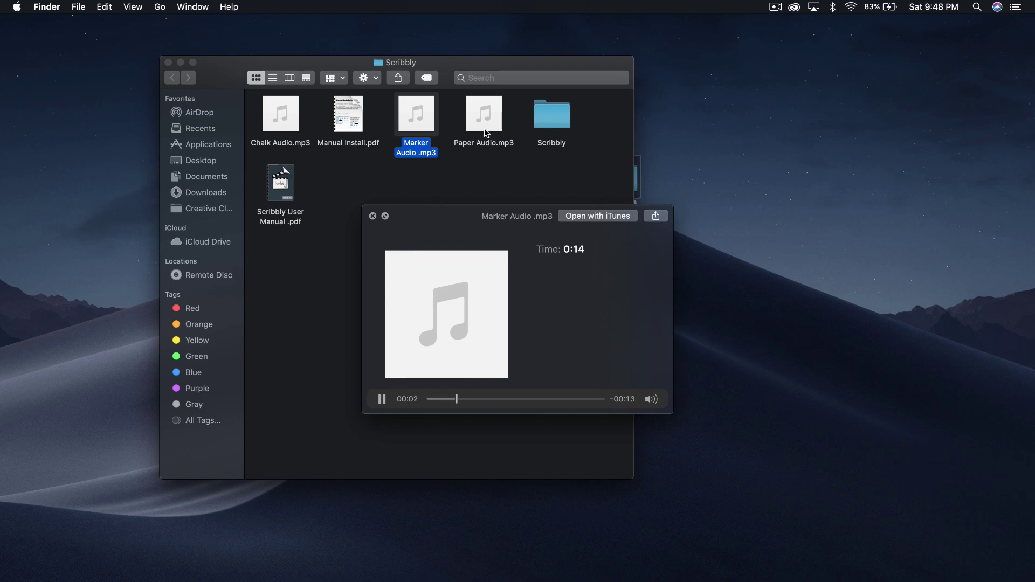
key("space")
key("Right")
key("space")
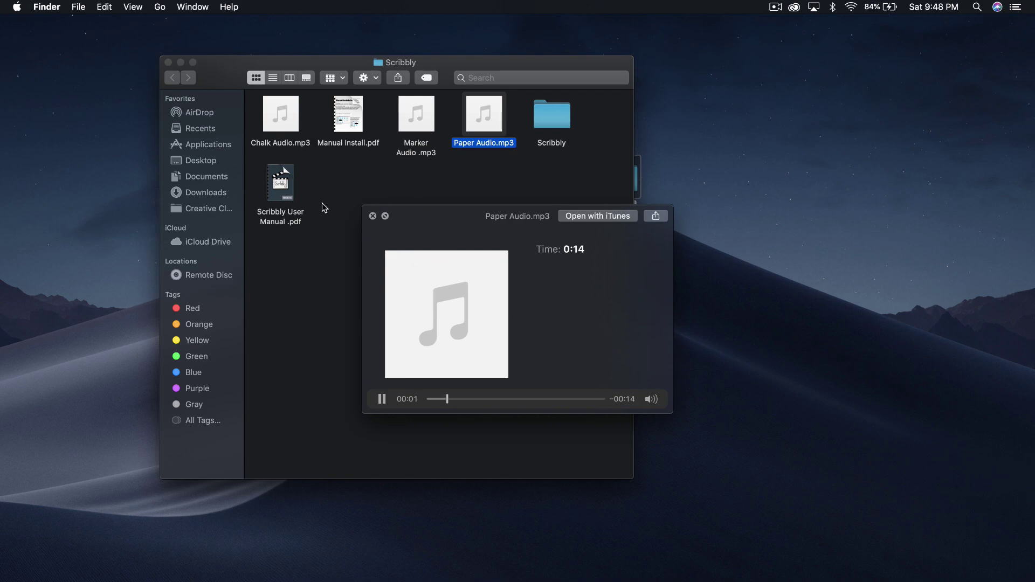
key("space")
Step: Preview the Scribbly User Manual PDF and read its general usage notes, required folder hierarchy and usage notes
left_click(280, 172)
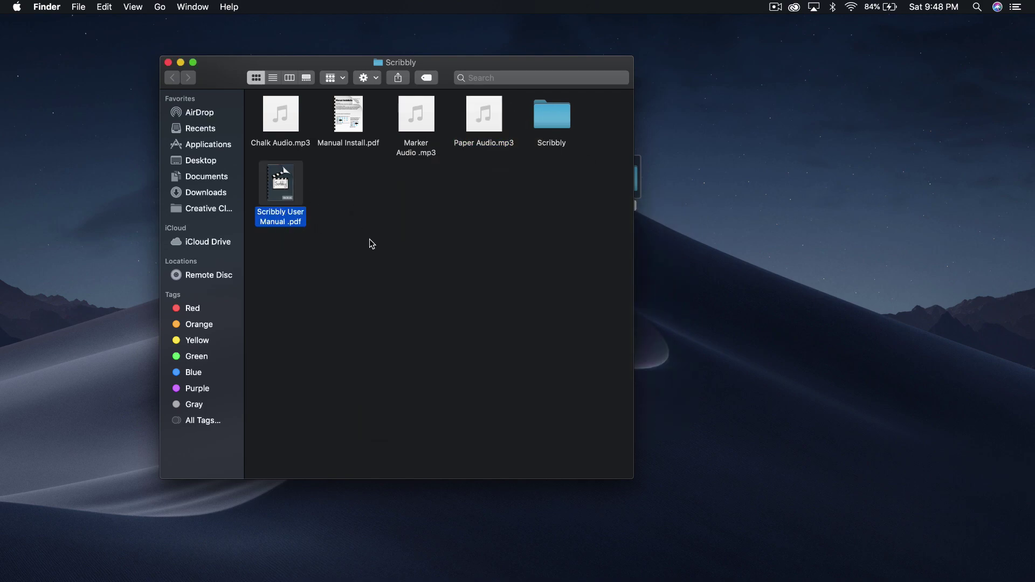
key("space")
scroll(374, 334, "down", 10)
scroll(374, 334, "up", 2)
scroll(374, 335, "down", 2)
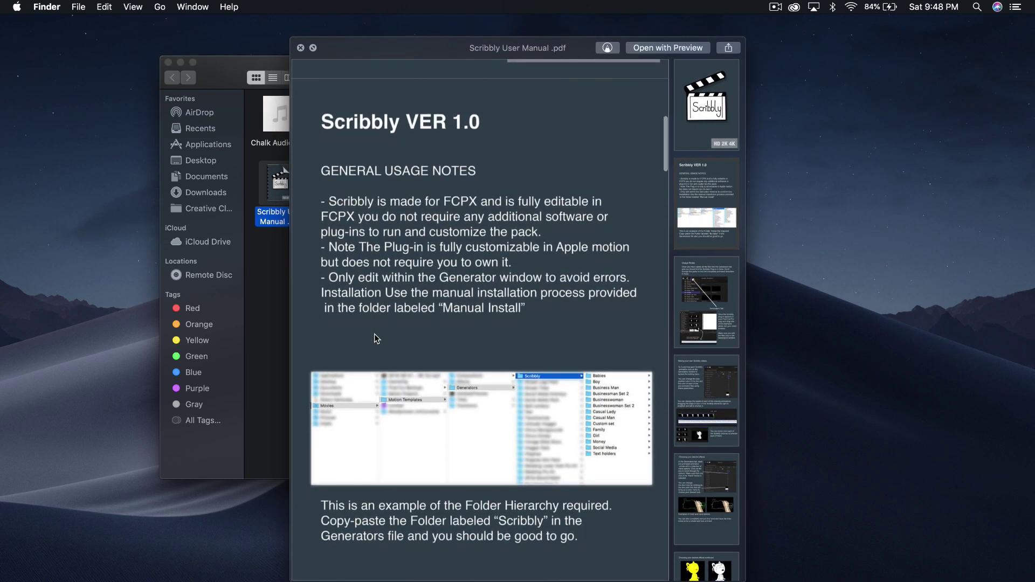
scroll(512, 219, "down", 2)
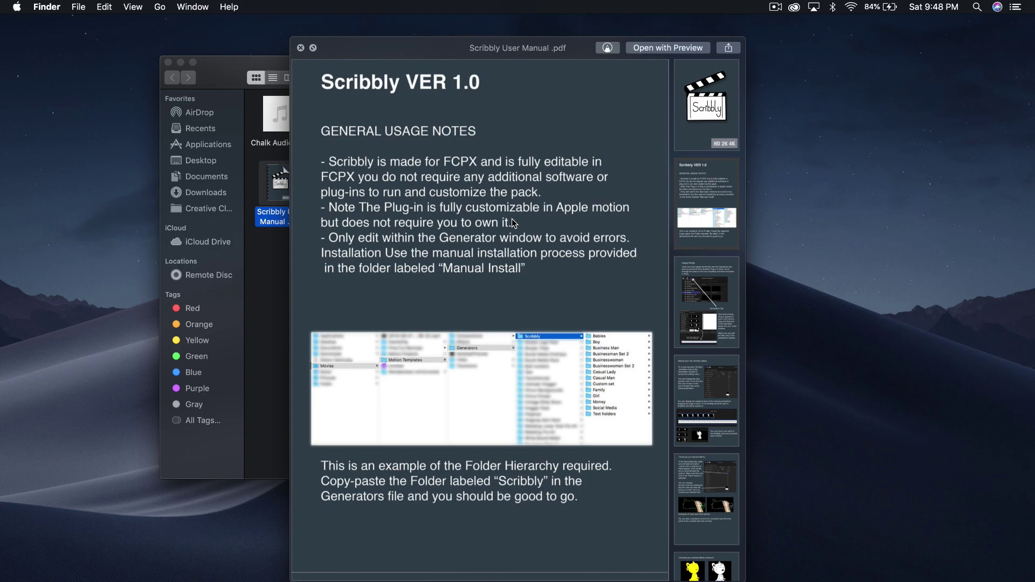
scroll(512, 223, "down", 20)
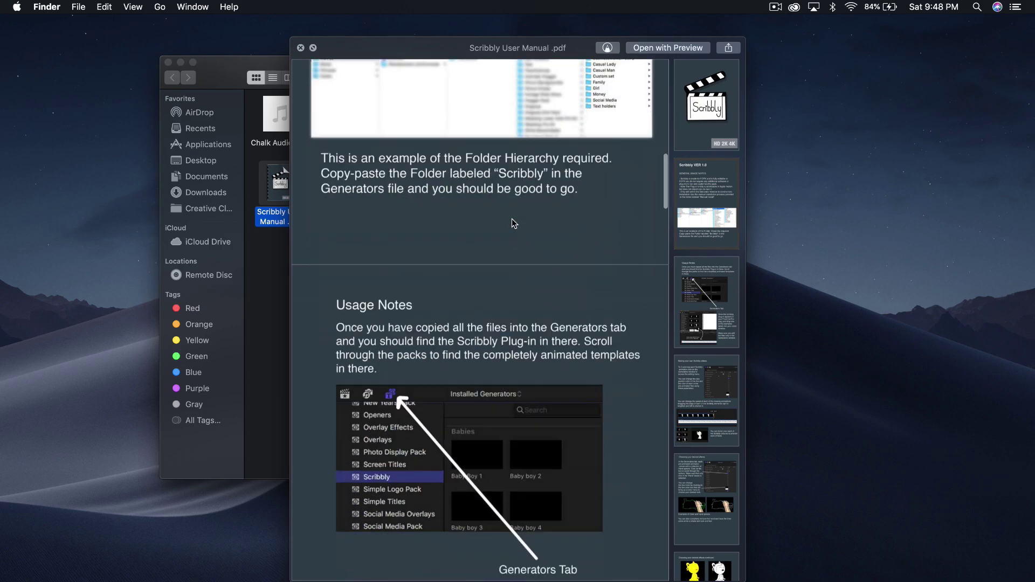
key("space")
Step: Copy the inner Scribbly folder and go to the home folder
left_click(561, 116)
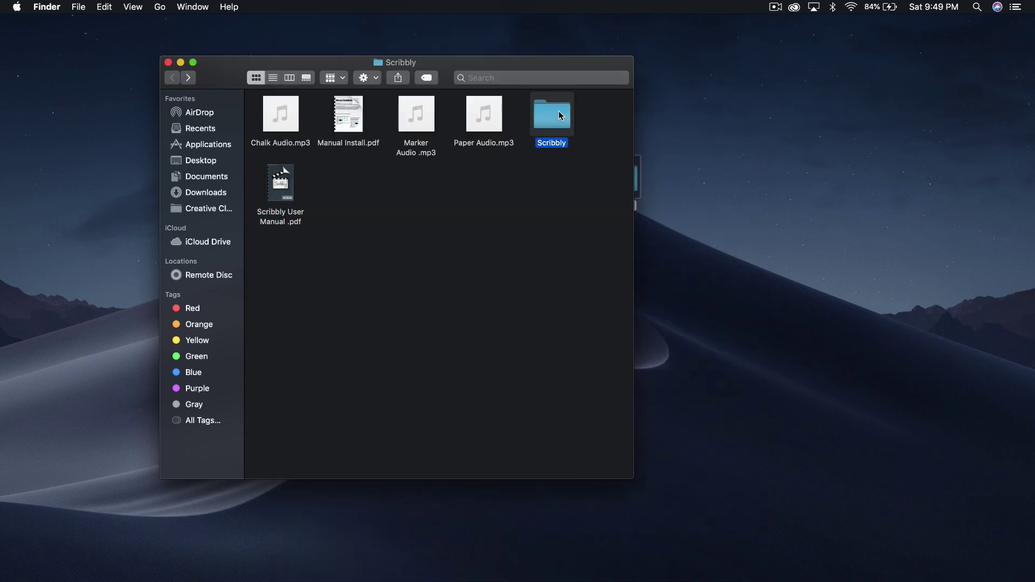
key("super+c")
left_click(159, 7)
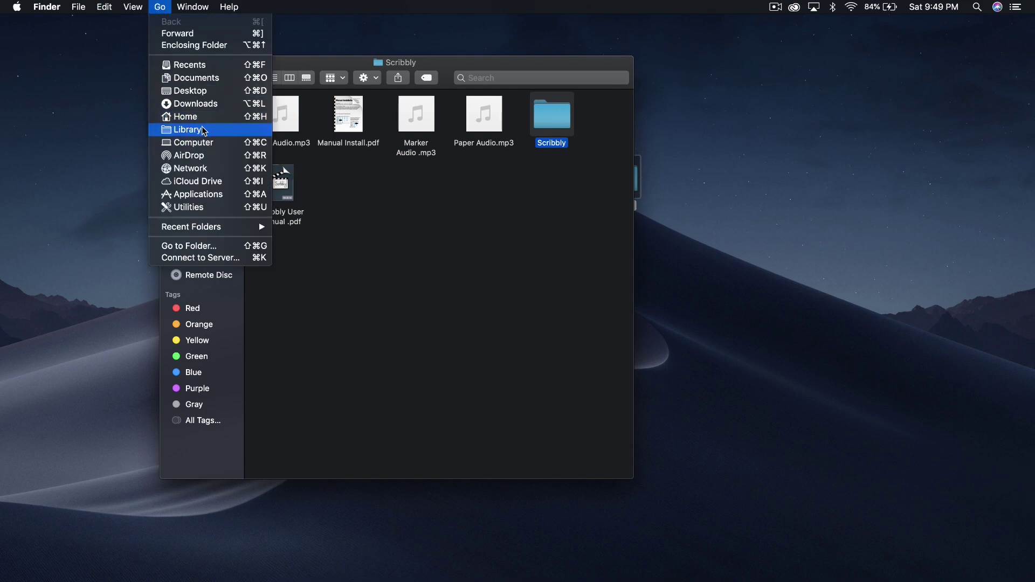
left_click(211, 123)
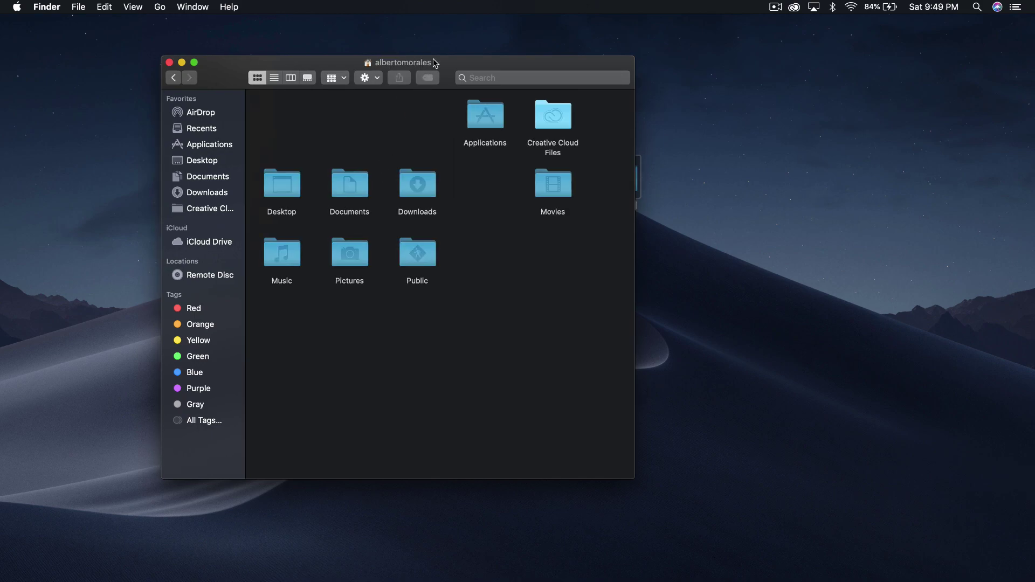
left_click_drag(434, 65, 498, 65)
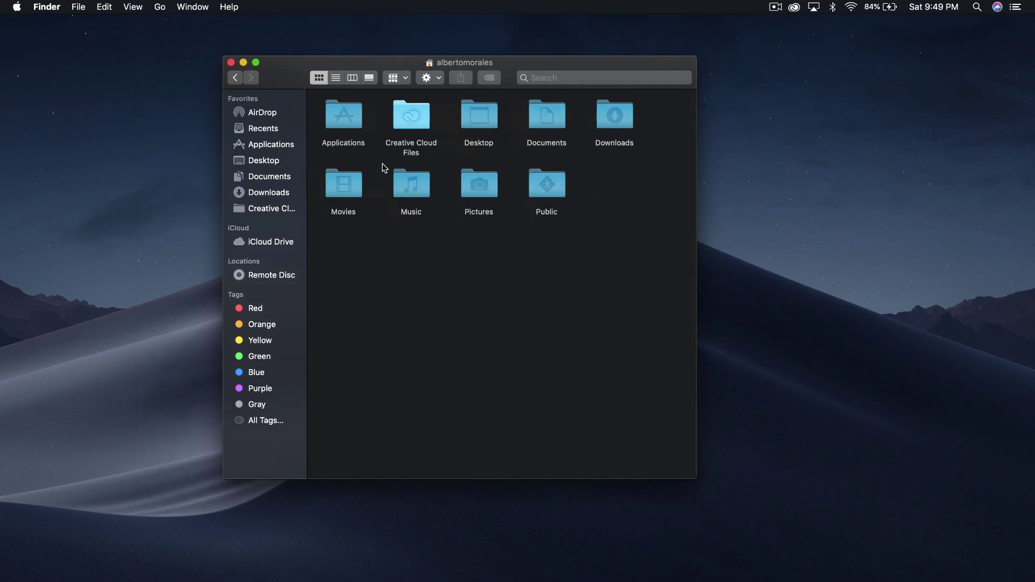
Step: Open the Motion Templates folder inside Movies and reposition the Scribbly folder there
double_click(344, 184)
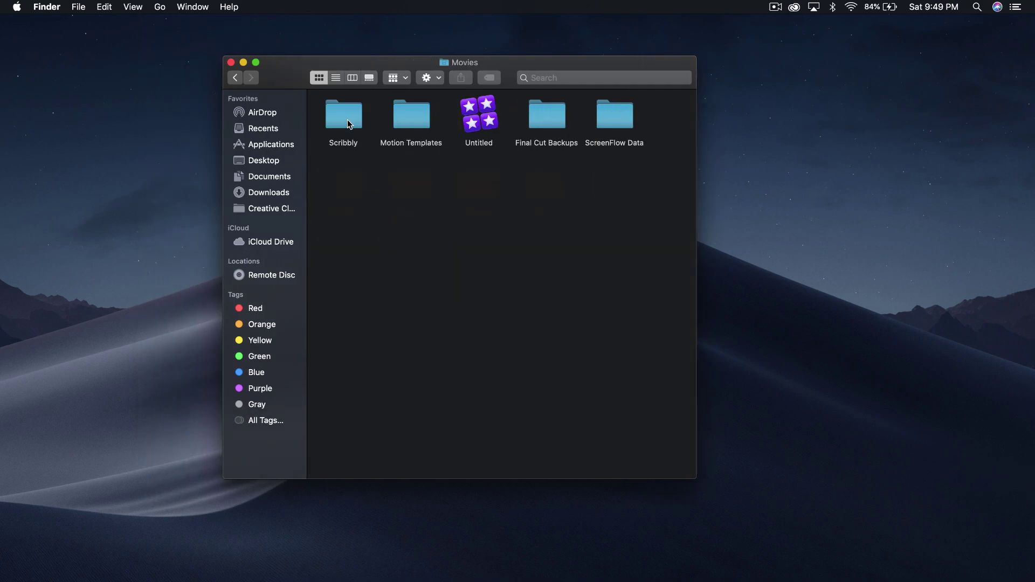
left_click(350, 122)
left_click(416, 223)
left_click(409, 119)
double_click(421, 119)
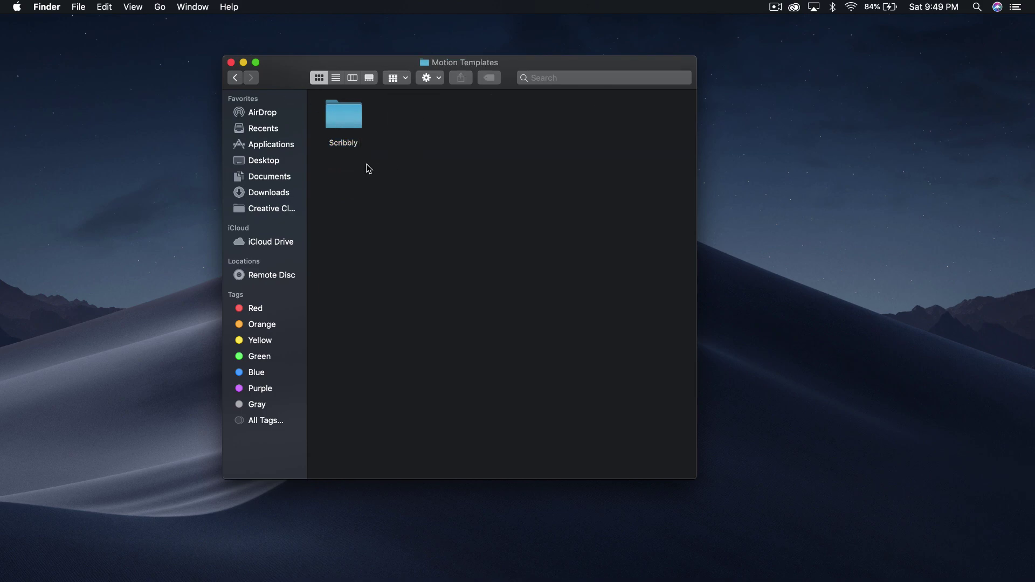
left_click_drag(341, 122, 405, 162)
left_click(405, 161)
Step: Go to the Applications folder and show the package contents of Final Cut Pro
left_click(276, 143)
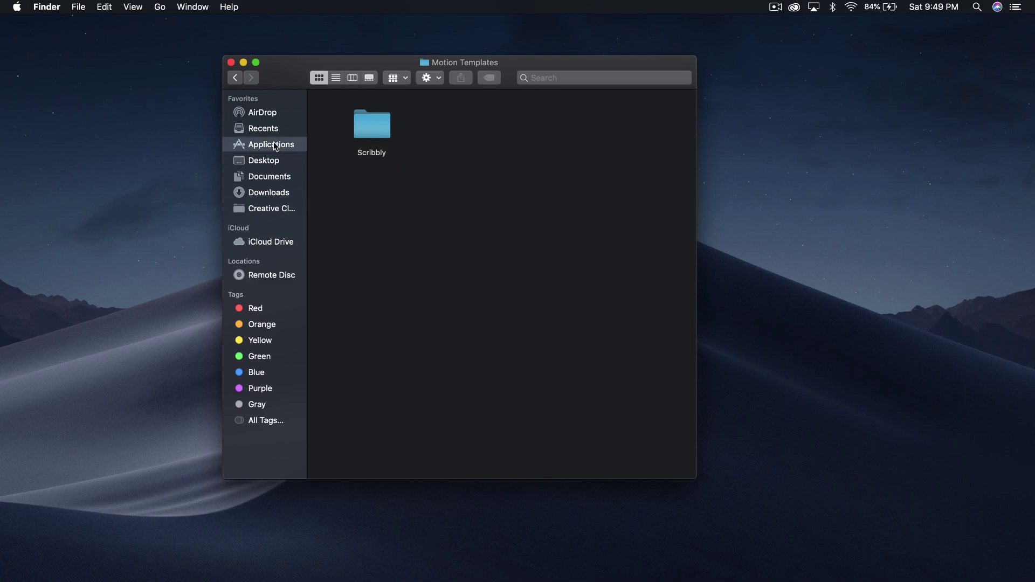
scroll(457, 285, "down", 2)
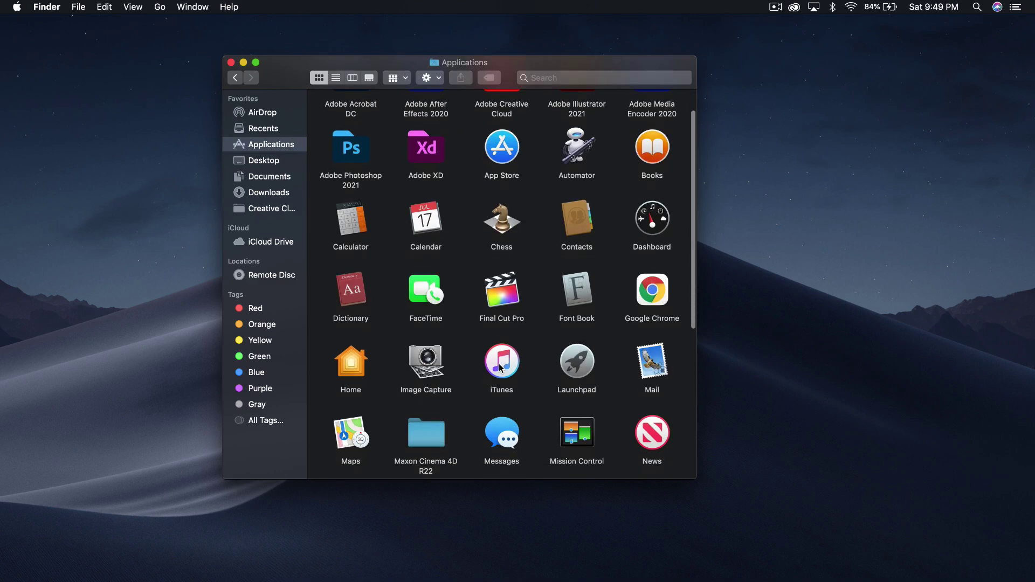
left_click(502, 294)
right_click(504, 291)
left_click(537, 310)
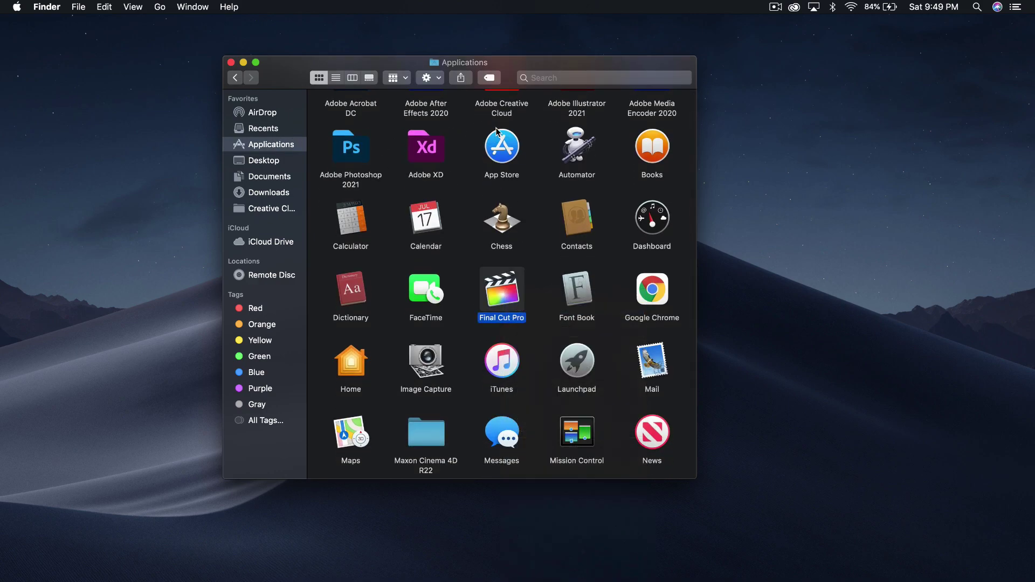
Step: Inside the package, go through Contents, PlugIns and MediaProviders into the Contents folder of MotionEffect.fxp
double_click(338, 115)
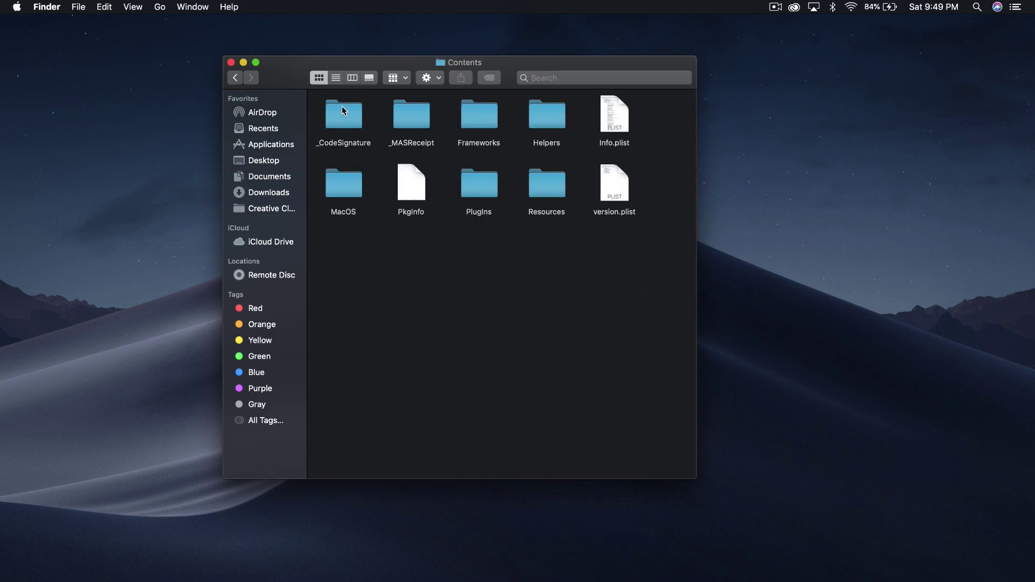
double_click(496, 179)
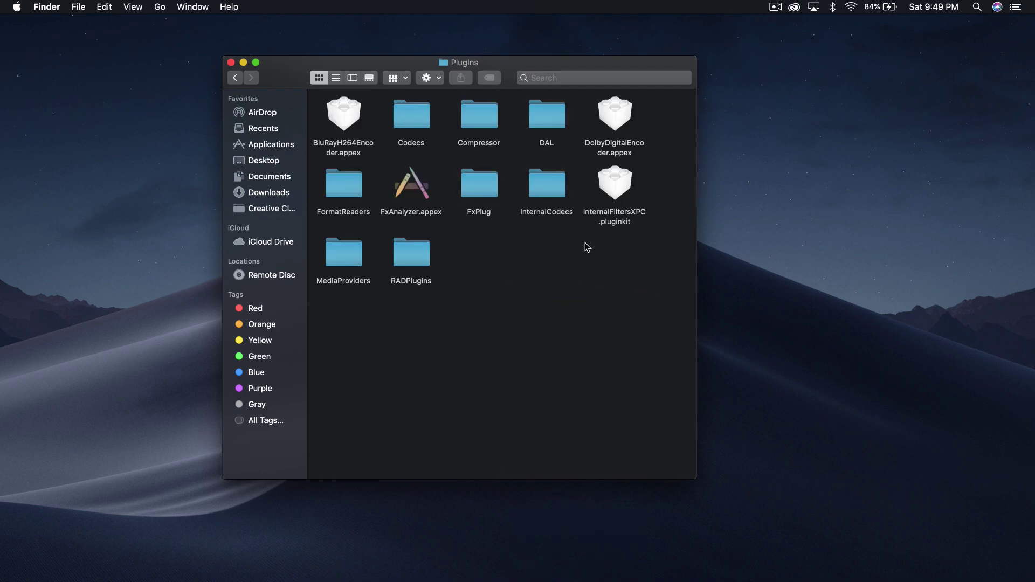
double_click(342, 257)
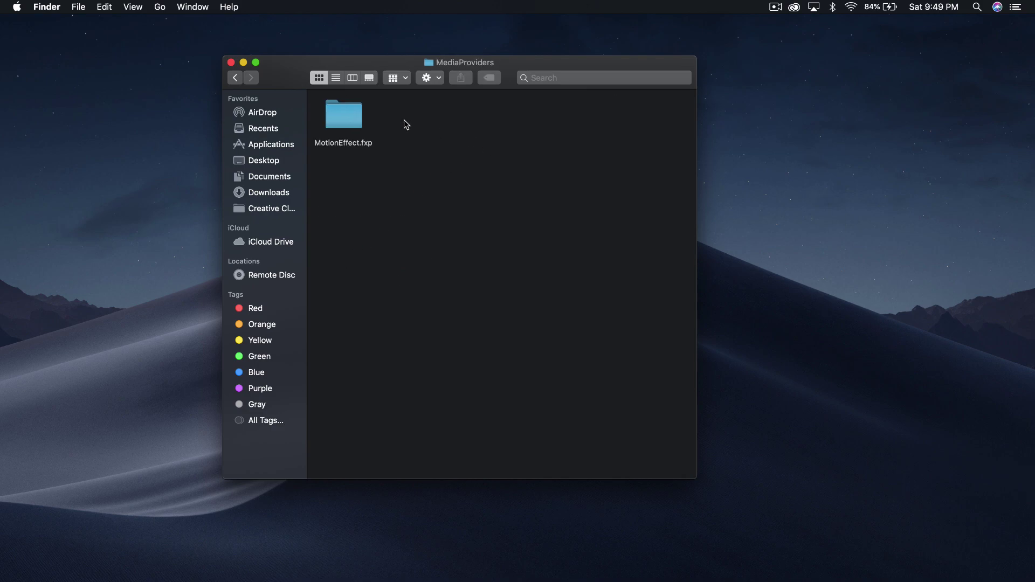
double_click(358, 118)
double_click(357, 118)
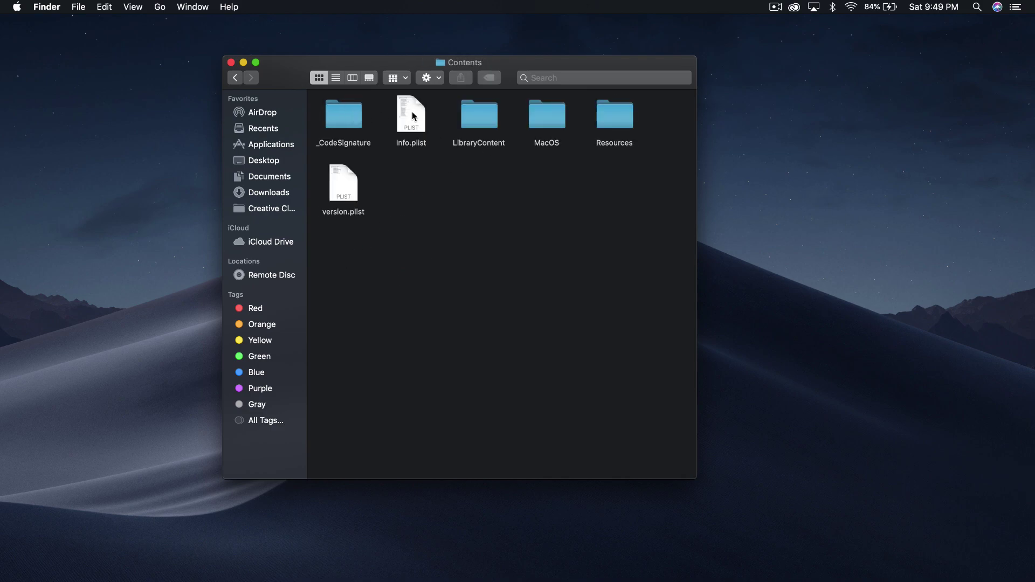
double_click(540, 112)
left_click(236, 79)
Step: Open the Generators folder inside Resources > Templates
double_click(620, 126)
double_click(620, 181)
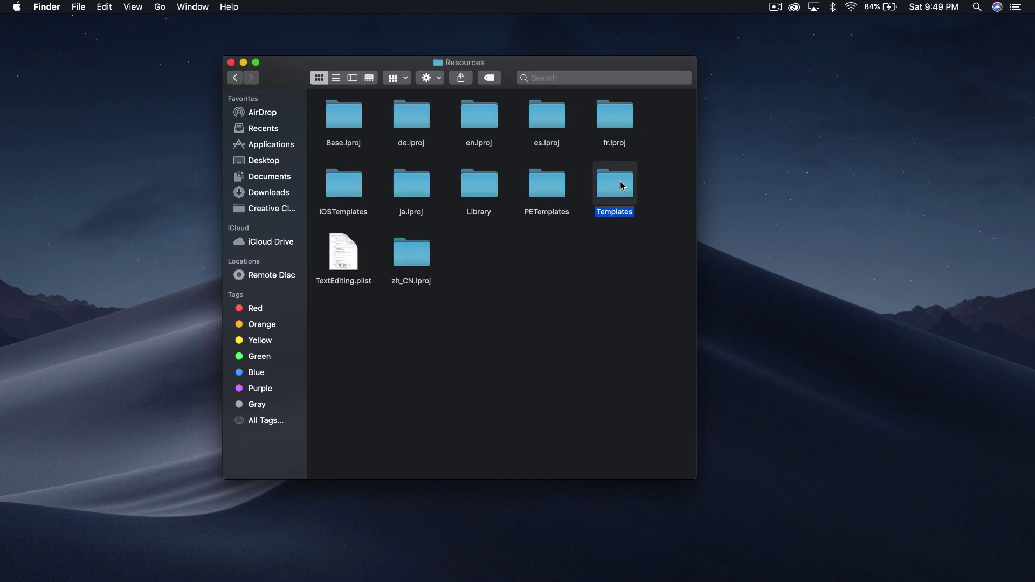
left_click_drag(465, 63, 449, 64)
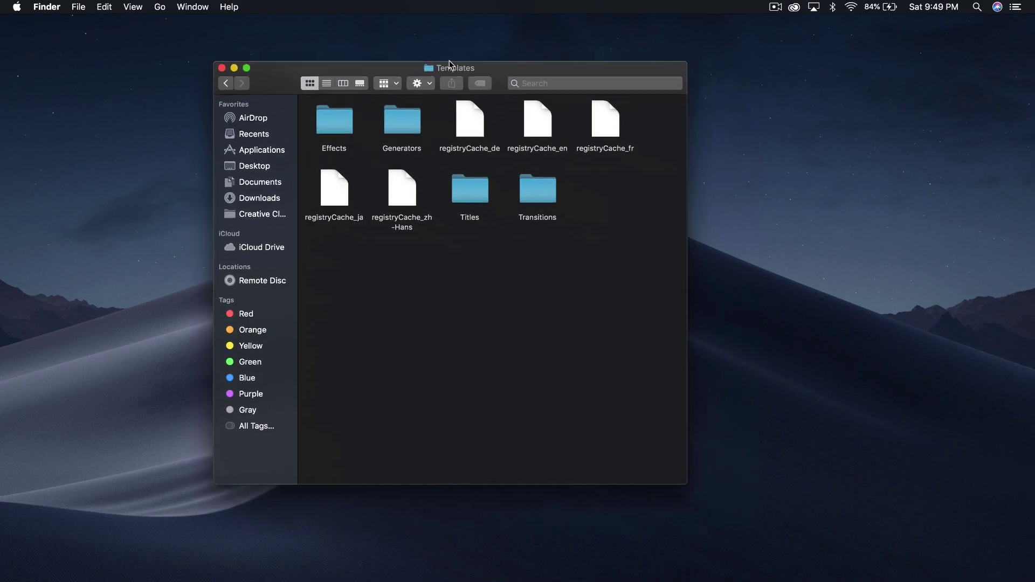
double_click(387, 115)
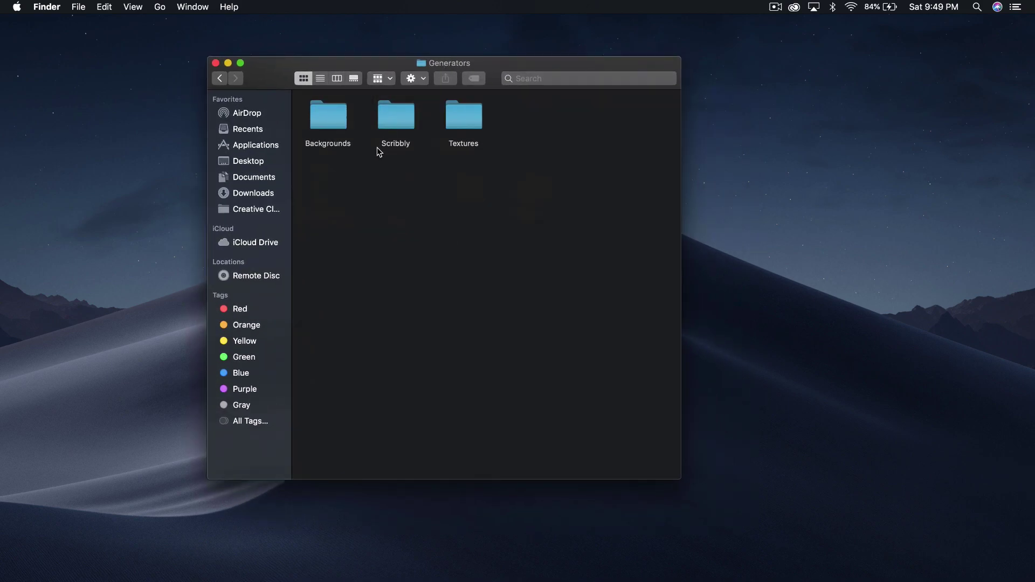
Step: Open the Scribbly folder in Generators and look over its character, background and text holder subfolders
left_click_drag(404, 142, 402, 157)
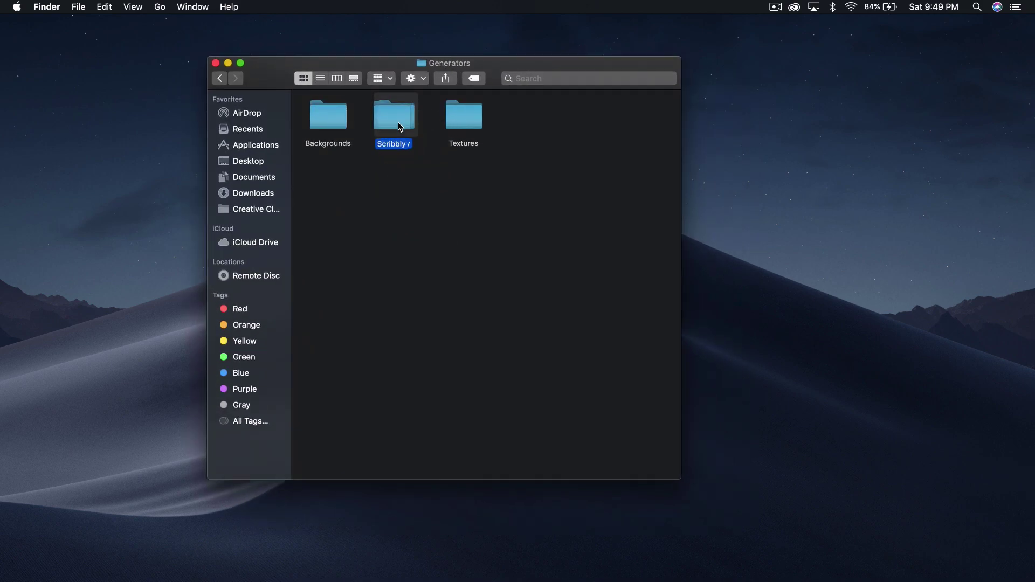
left_click(399, 183)
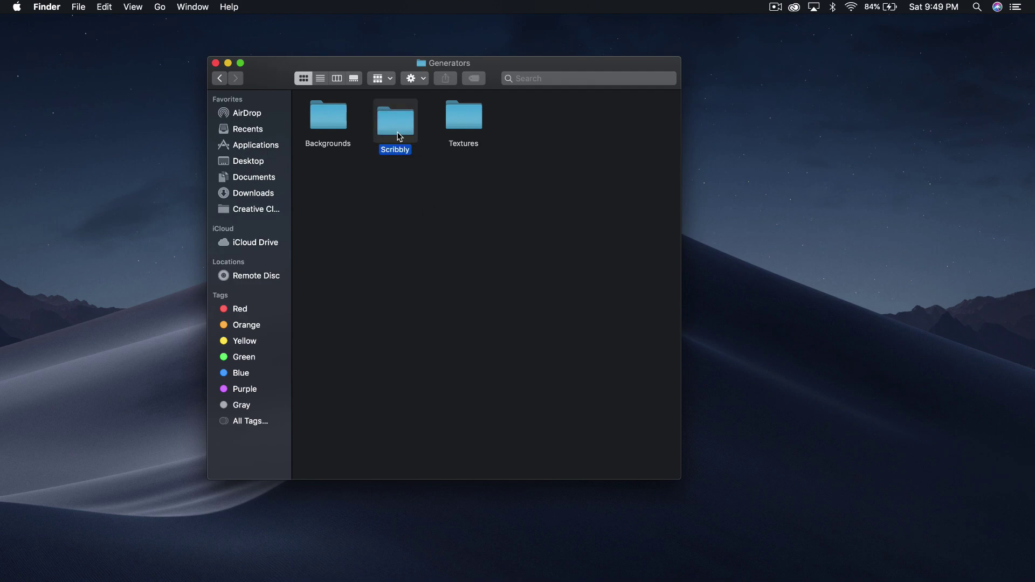
left_click(434, 228)
double_click(328, 113)
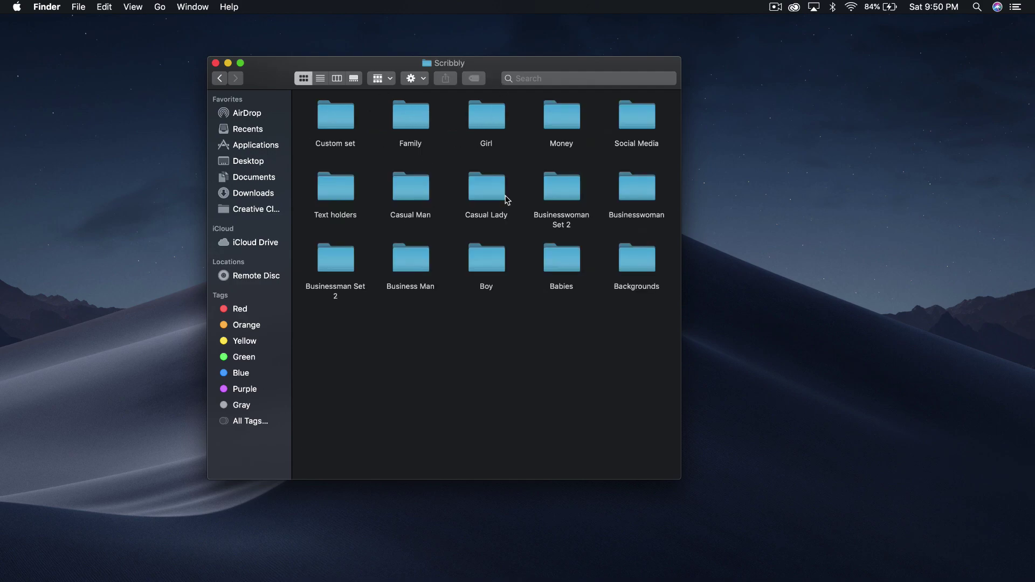
left_click_drag(633, 416, 270, 102)
left_click(545, 351)
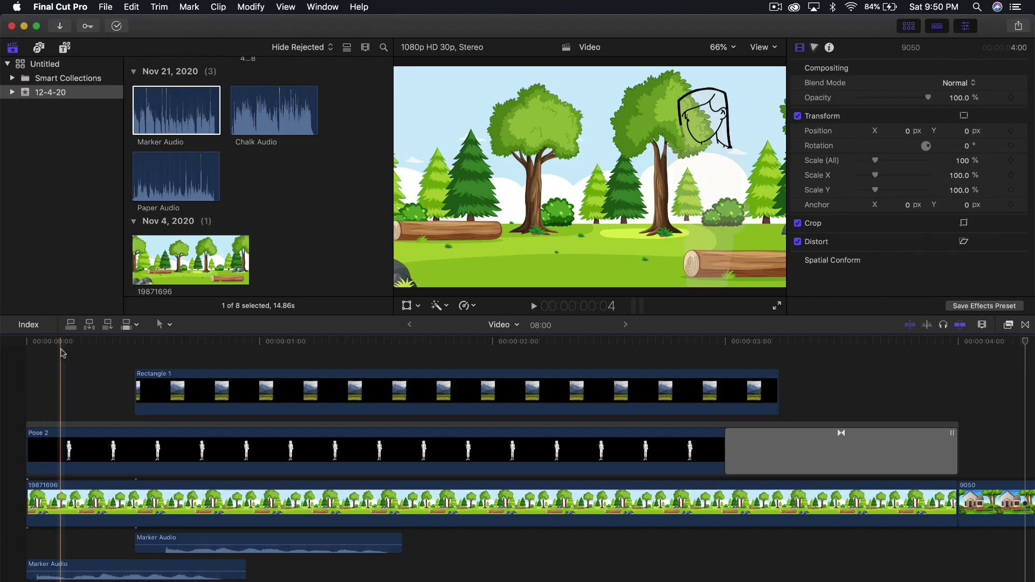
Step: In Final Cut Pro, scrub and play the sample whiteboard scene and look along the timeline to the house background
left_click_drag(28, 358, 355, 401)
left_click(370, 450)
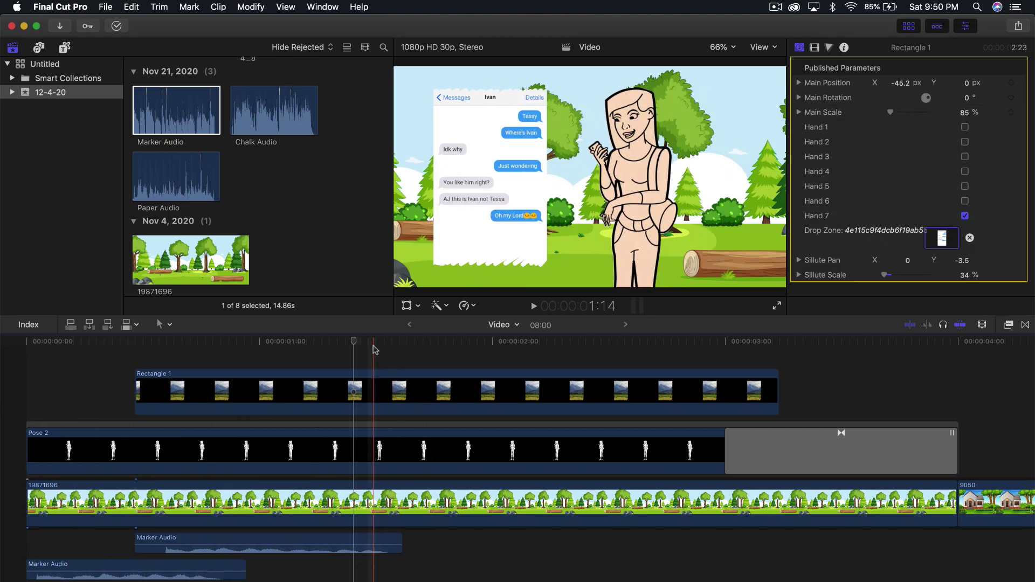
left_click(35, 365)
key("space")
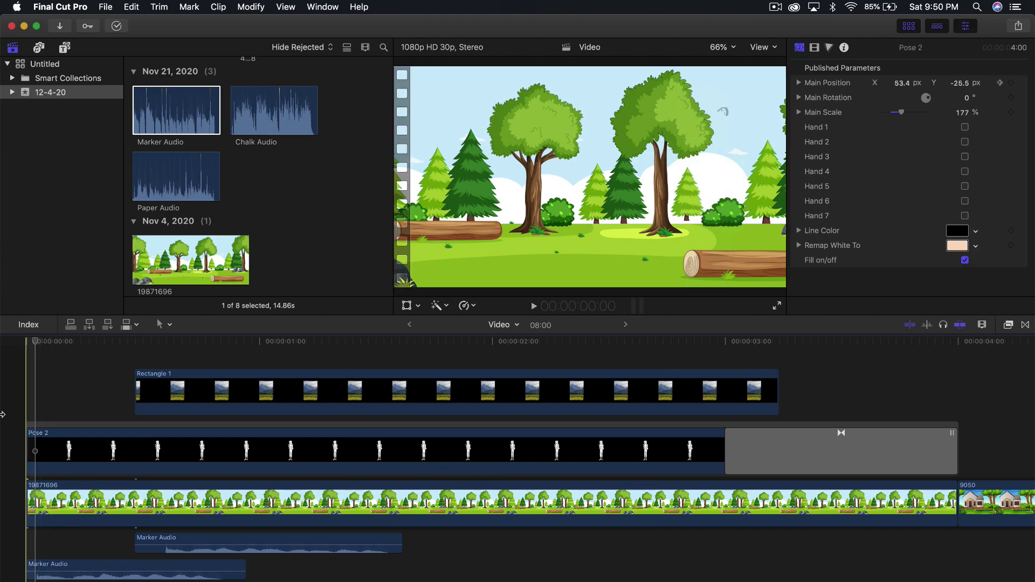
scroll(680, 453, "right", 5)
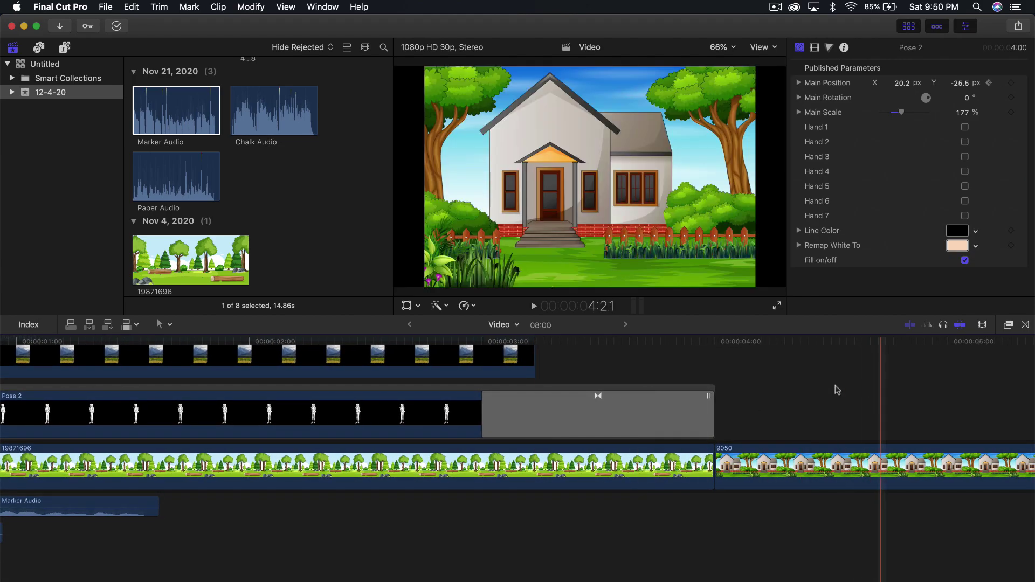
scroll(680, 452, "left", 10)
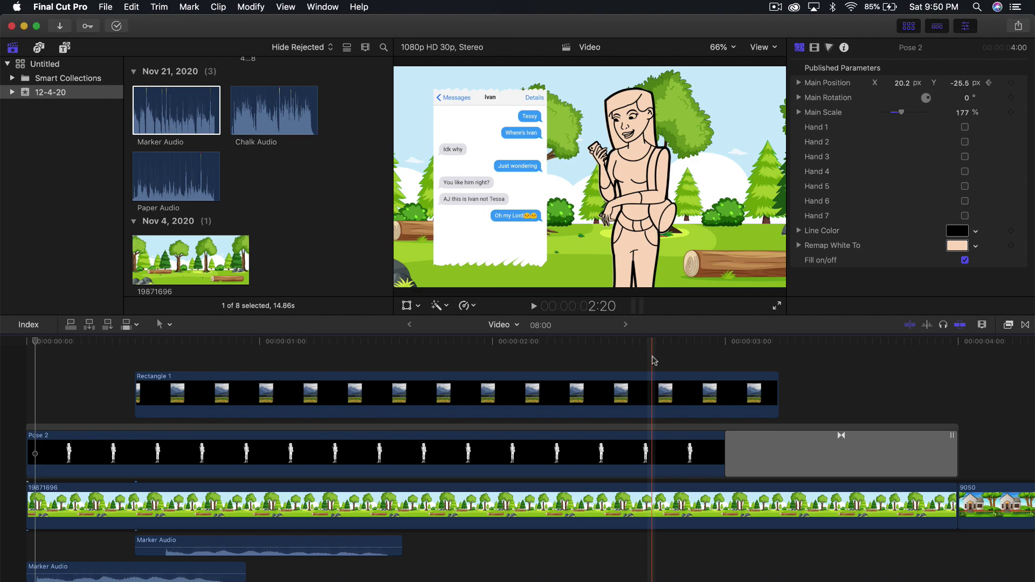
Step: Scrub back and forth over the Rectangle 1 and Pose 2 clips and play the scene from the start
left_click(519, 342)
mouse_move(519, 342)
left_mouse_down()
mouse_move(131, 340)
mouse_move(555, 344)
mouse_move(549, 374)
mouse_move(345, 343)
mouse_move(108, 342)
mouse_move(231, 342)
mouse_move(258, 362)
mouse_move(204, 345)
mouse_move(373, 343)
left_mouse_up()
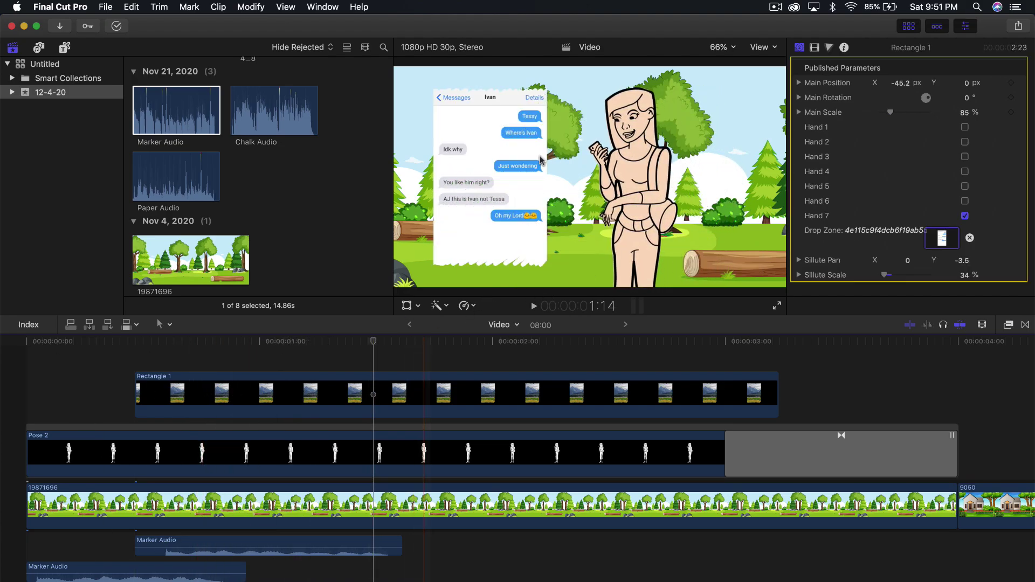
left_click(235, 341)
left_click_drag(234, 341, 415, 372)
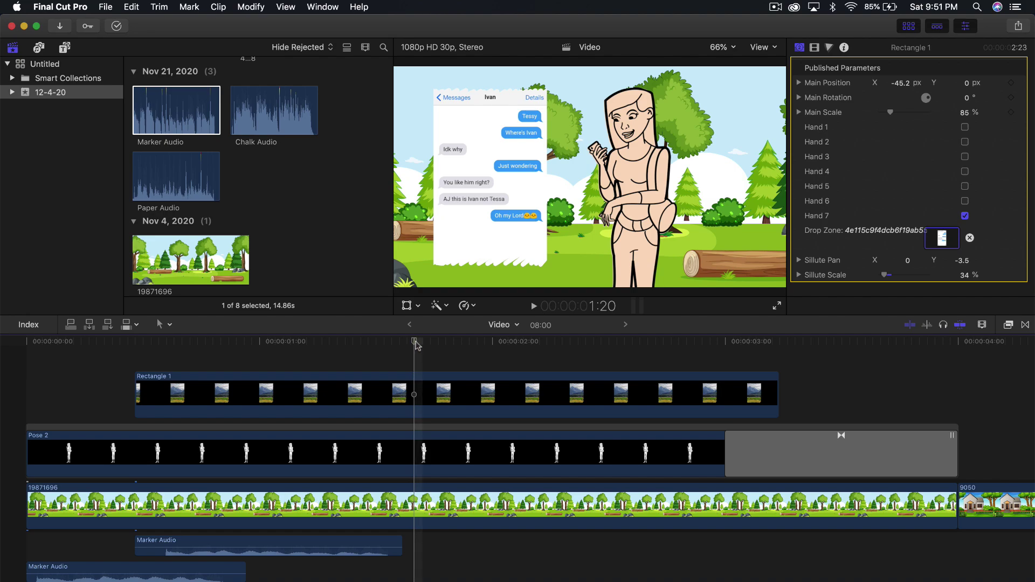
left_click_drag(417, 345, 9, 367)
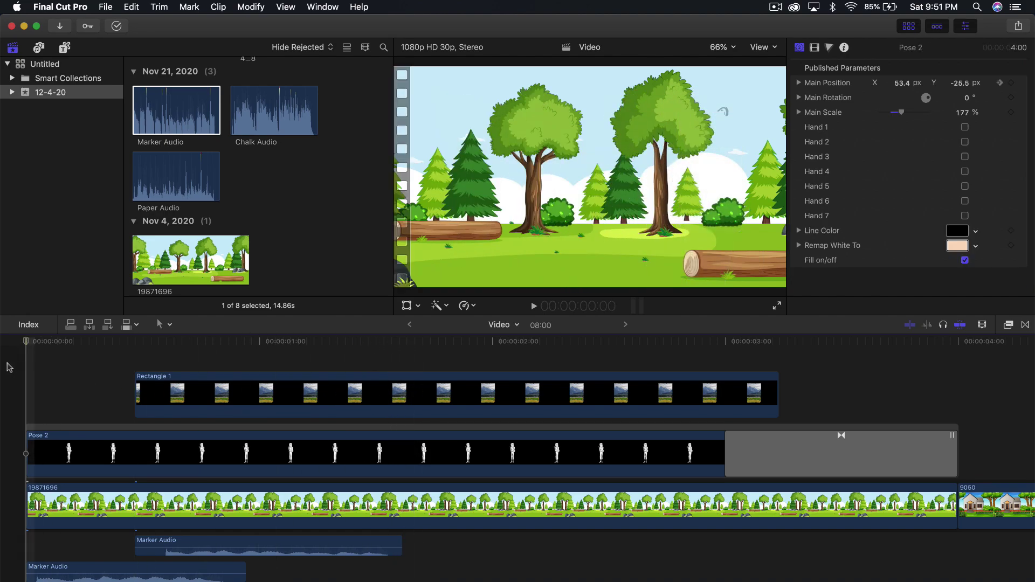
key("space")
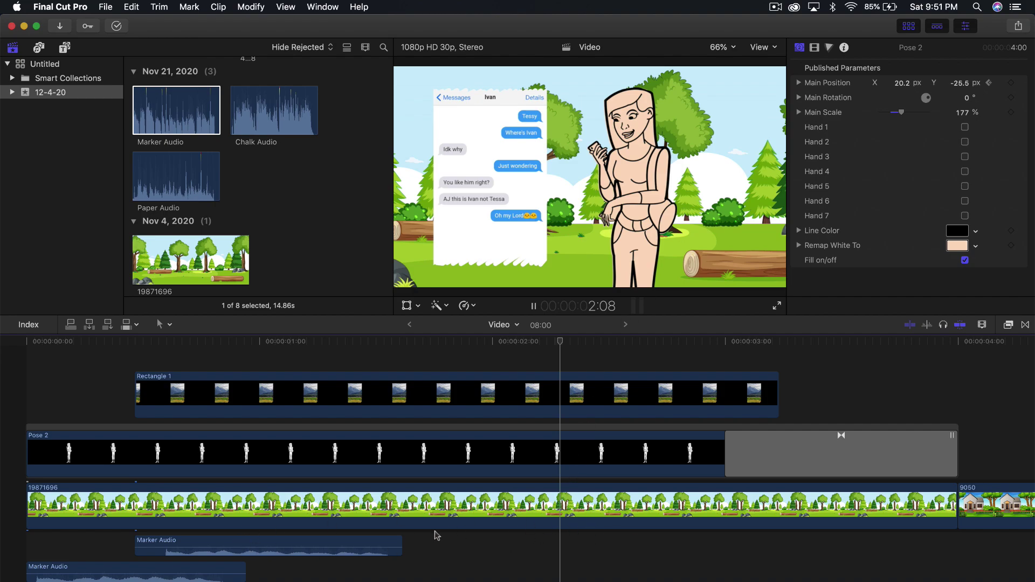
Step: Hide the browser and delete the Rectangle 1, Pose 2 and both Marker Audio clips from the timeline
key("ctrl+super+1")
left_click(362, 341)
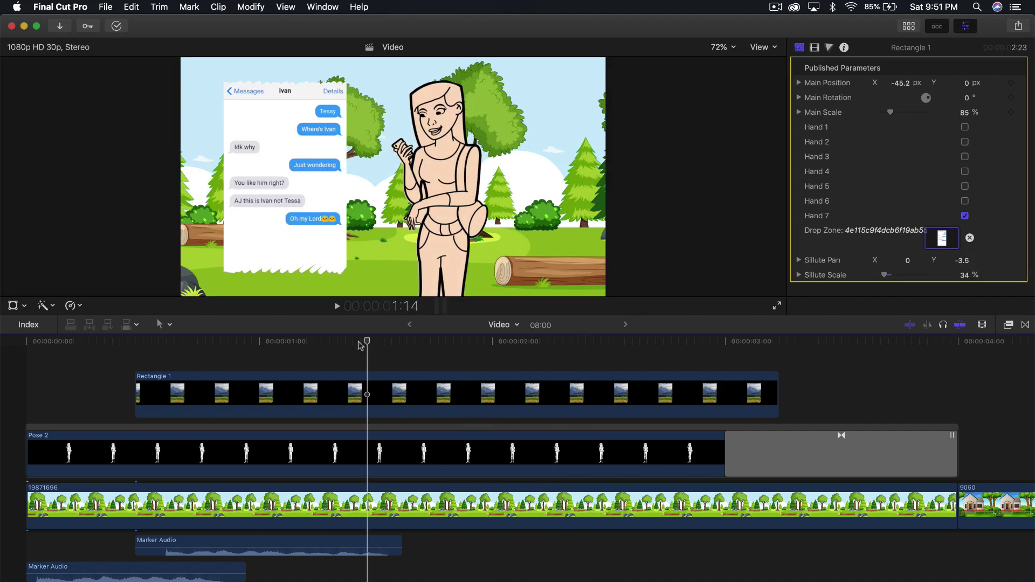
left_click_drag(359, 356, 741, 457)
key("Delete")
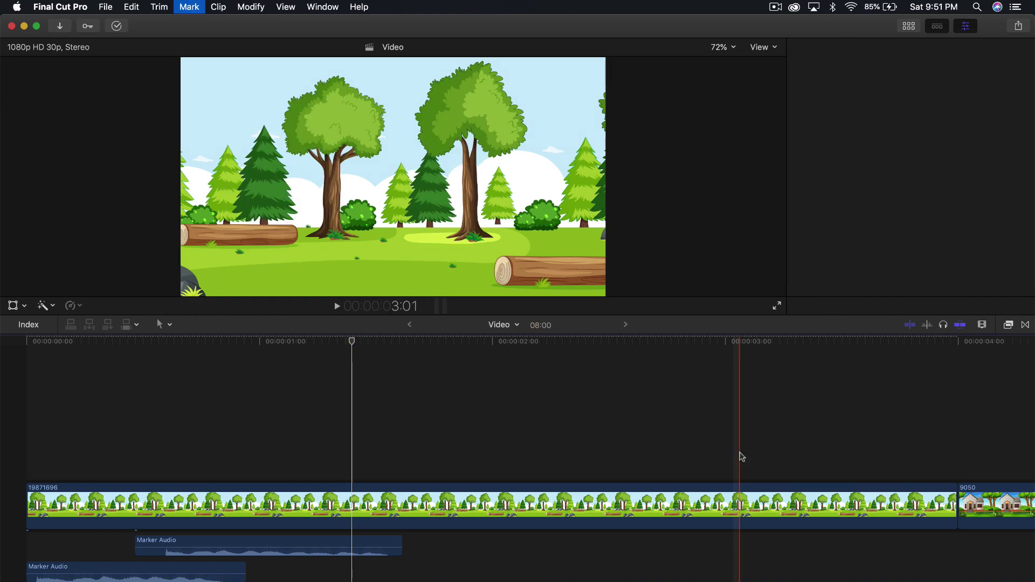
left_click_drag(362, 531, 145, 576)
key("Delete")
Step: Select the 19871696 forest background clip in the timeline and show the browser again
left_click(899, 504)
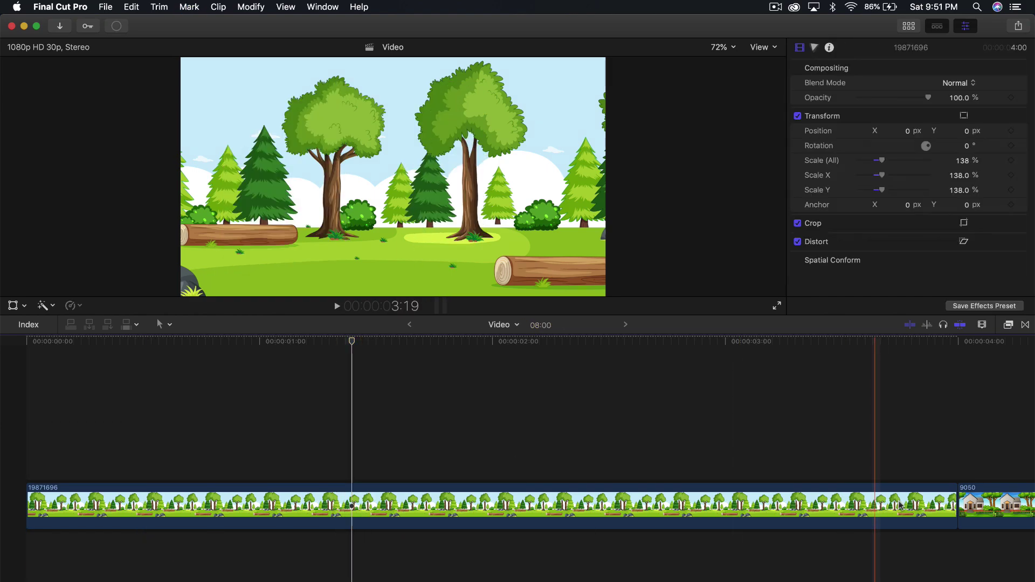
left_click(997, 504)
left_click(569, 504)
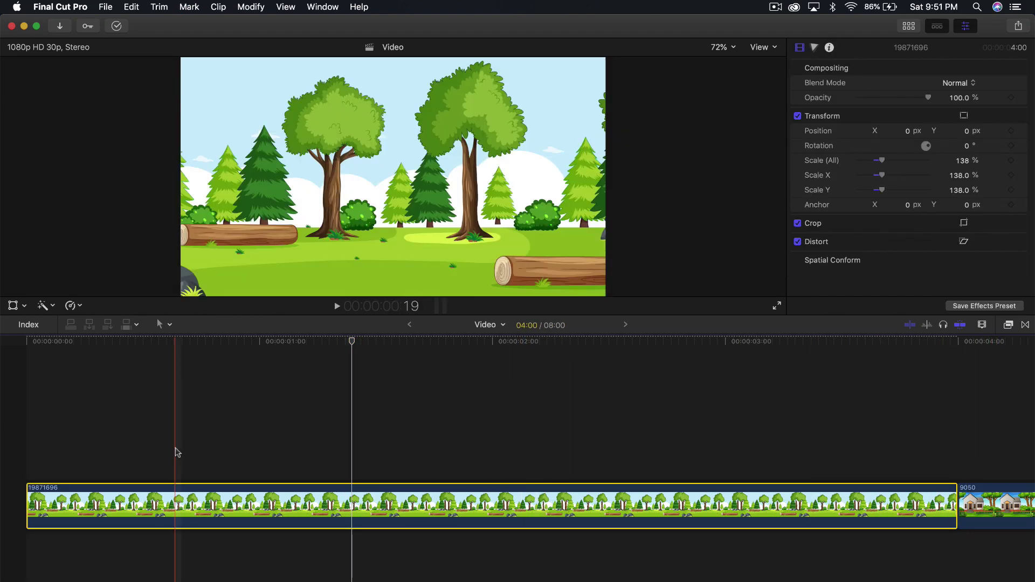
key("ctrl+super+1")
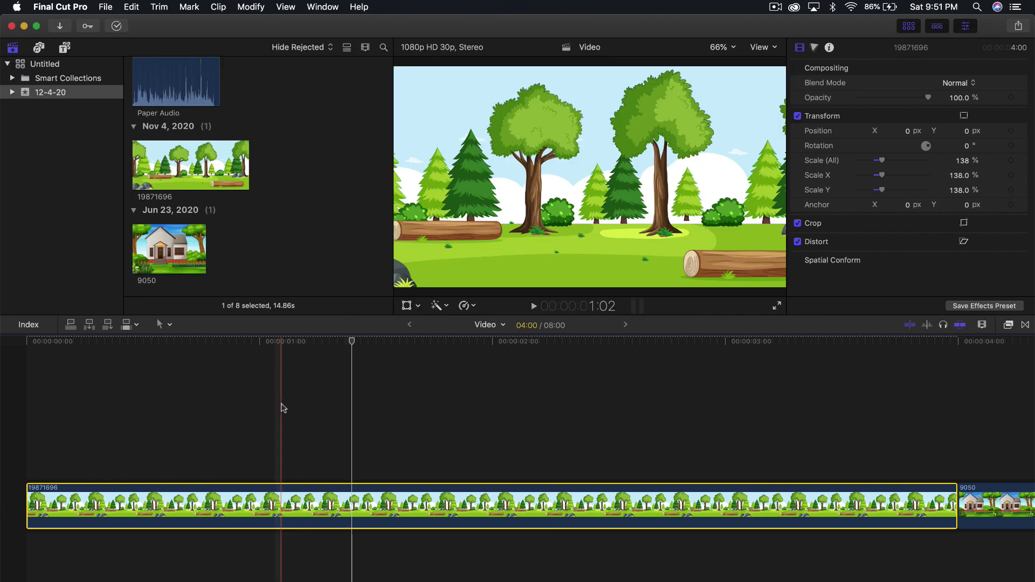
Step: Connect the Aesthetic Animated Background clip above the forest background, fit the whole timeline in view and preview the clip
left_click(271, 342)
scroll(235, 243, "up", 10)
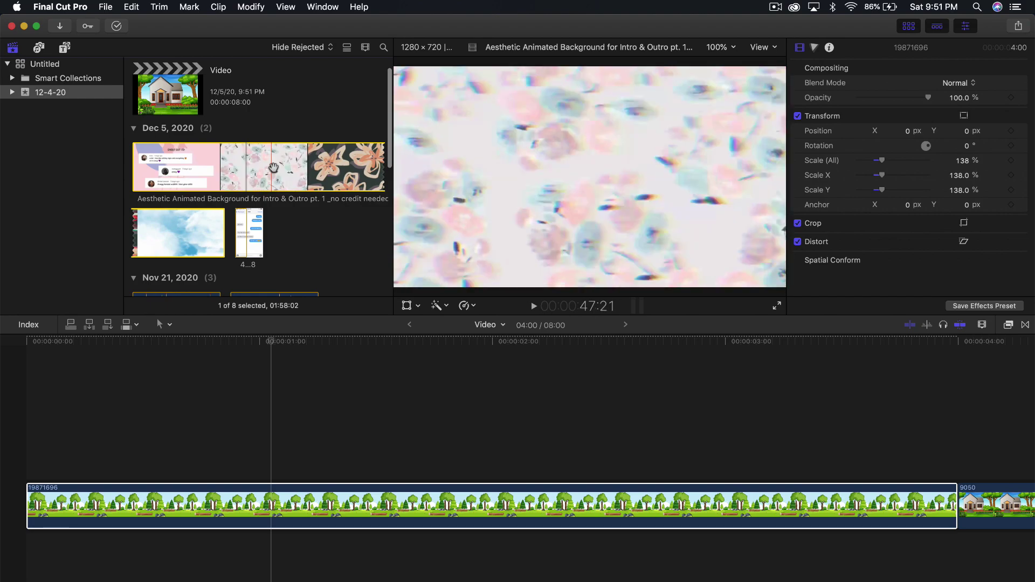
left_click(277, 168)
left_click_drag(277, 168, 161, 437)
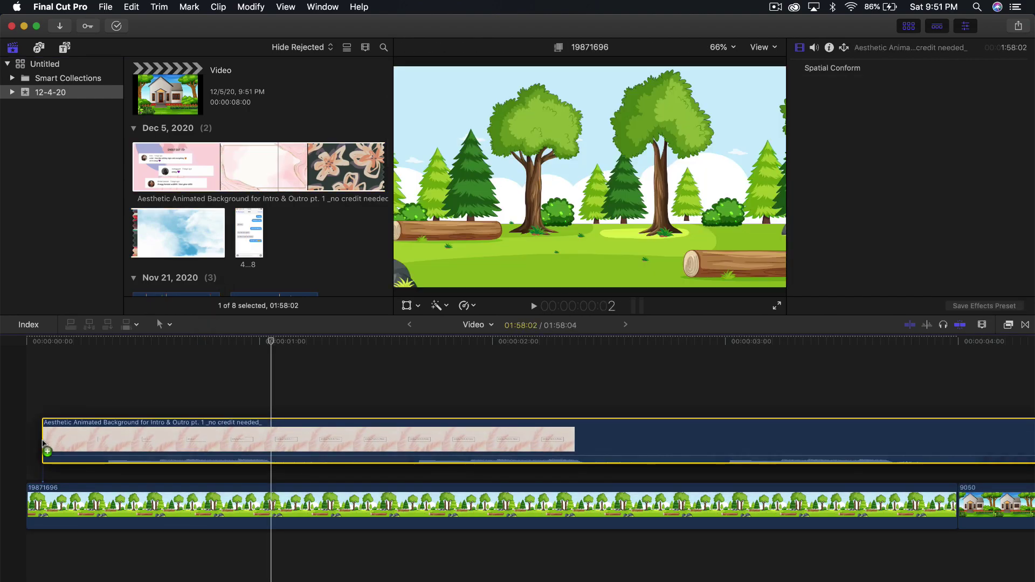
key("shift+z")
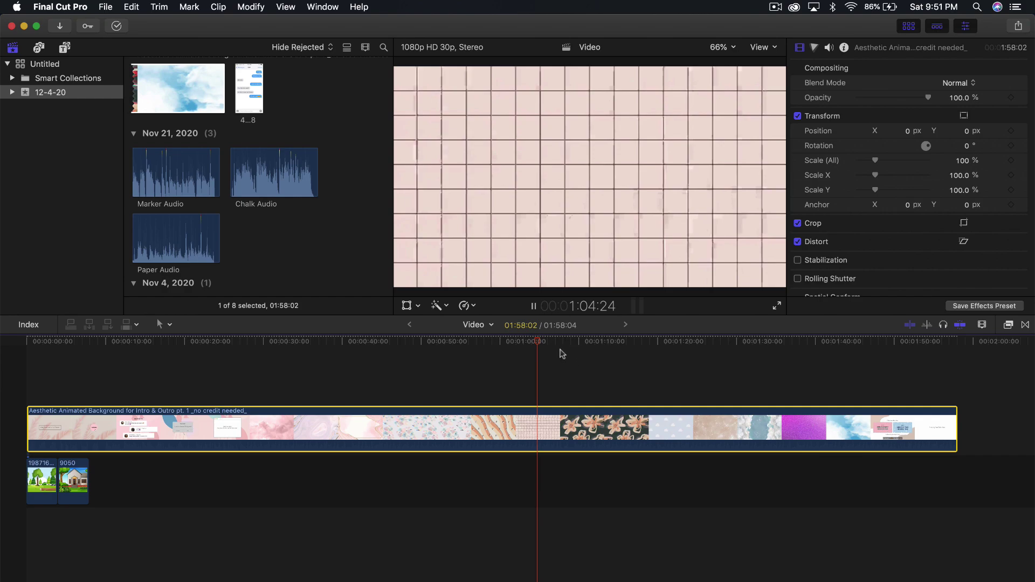
left_click(613, 372)
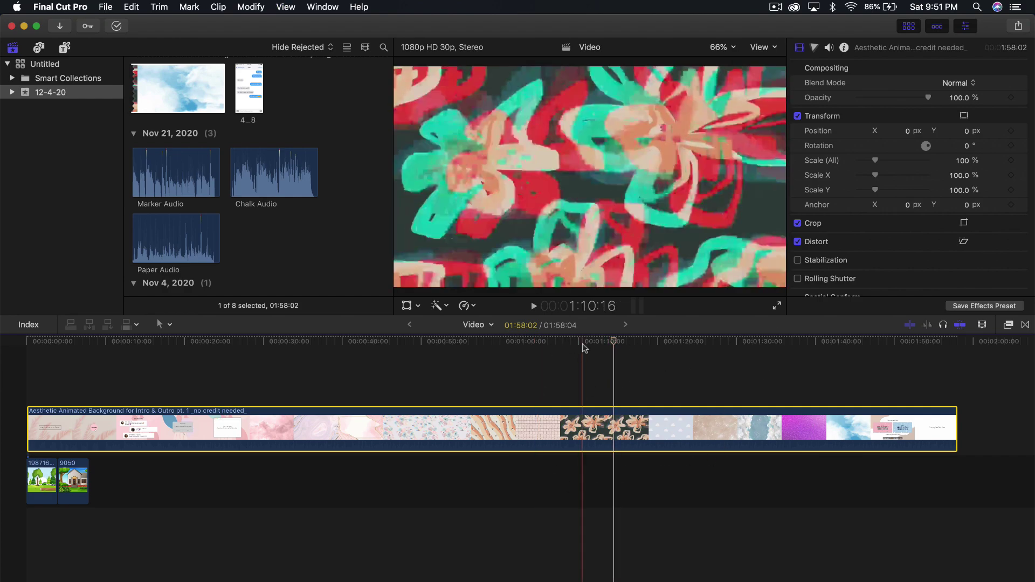
Step: Delete the Aesthetic Animated Background clip and fit the remaining two background clips in the timeline
key("Delete")
key("shift+z")
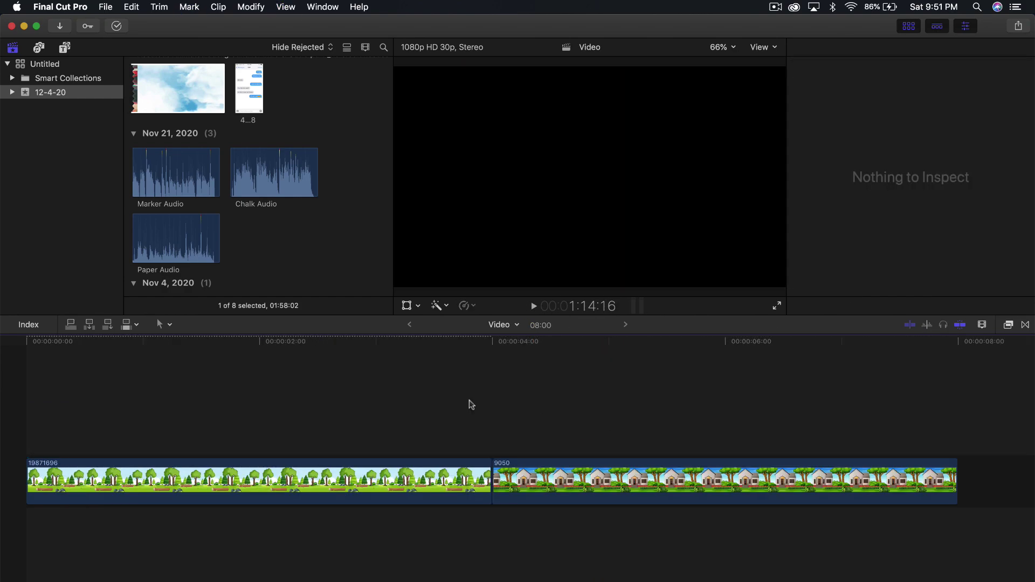
Step: Select the 19871696 forest clip, zoom the timeline in on it and scrub through it
left_click(259, 465)
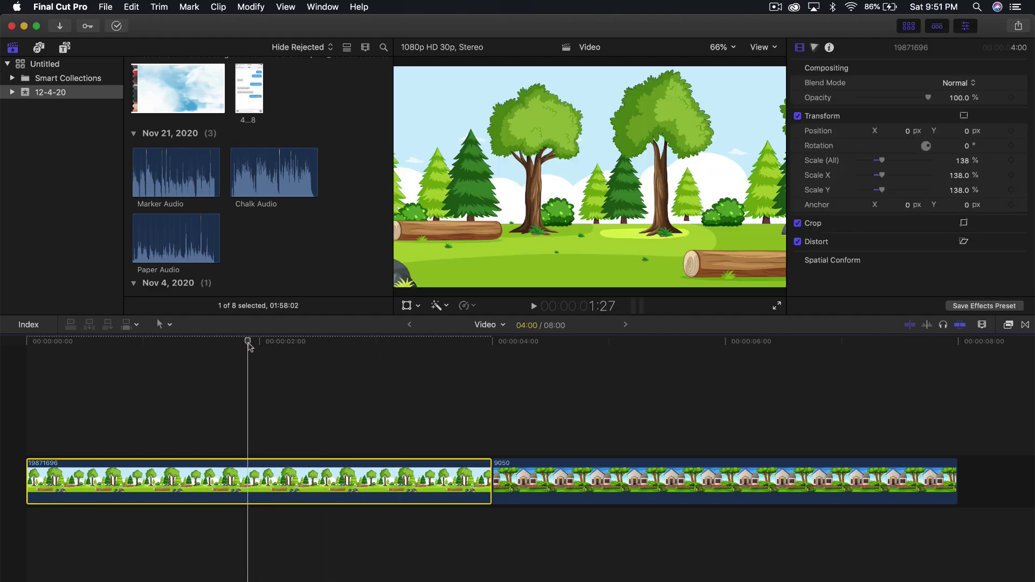
key("super+equal")
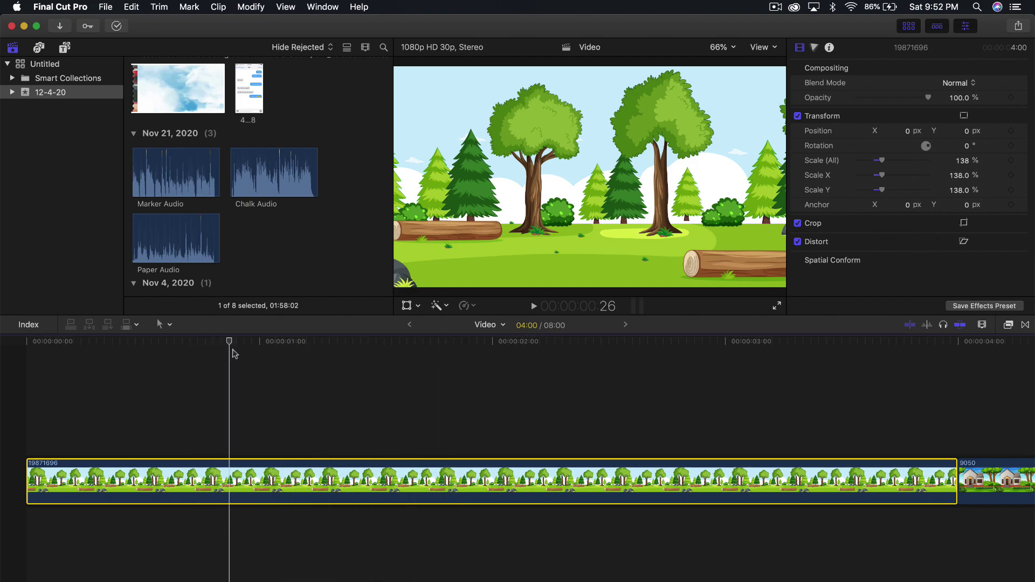
left_click_drag(140, 342, 668, 343)
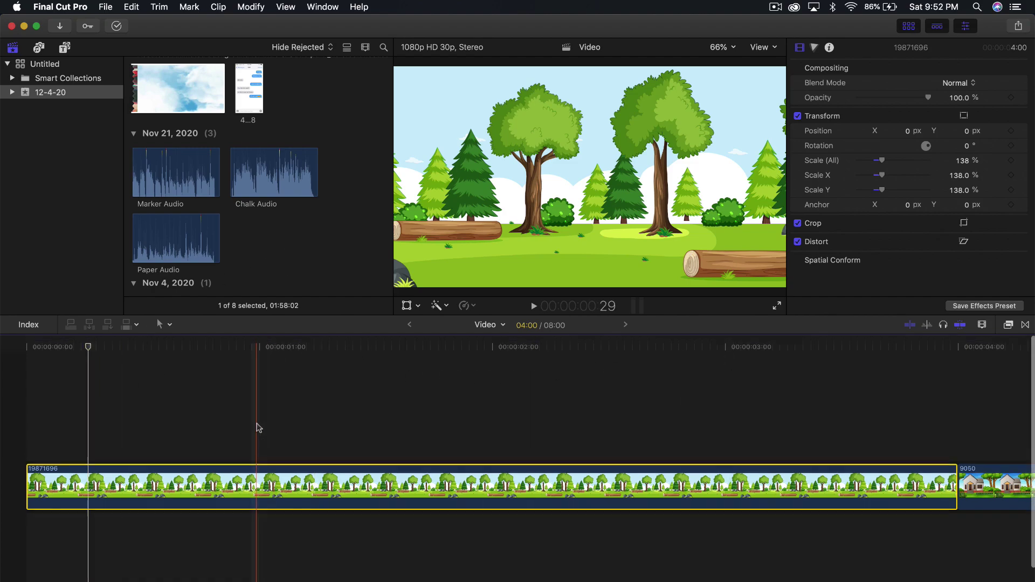
Step: Show the installed Scribbly generators from the beginning of the Babies group
scroll(294, 274, "down", 5)
scroll(296, 276, "up", 5)
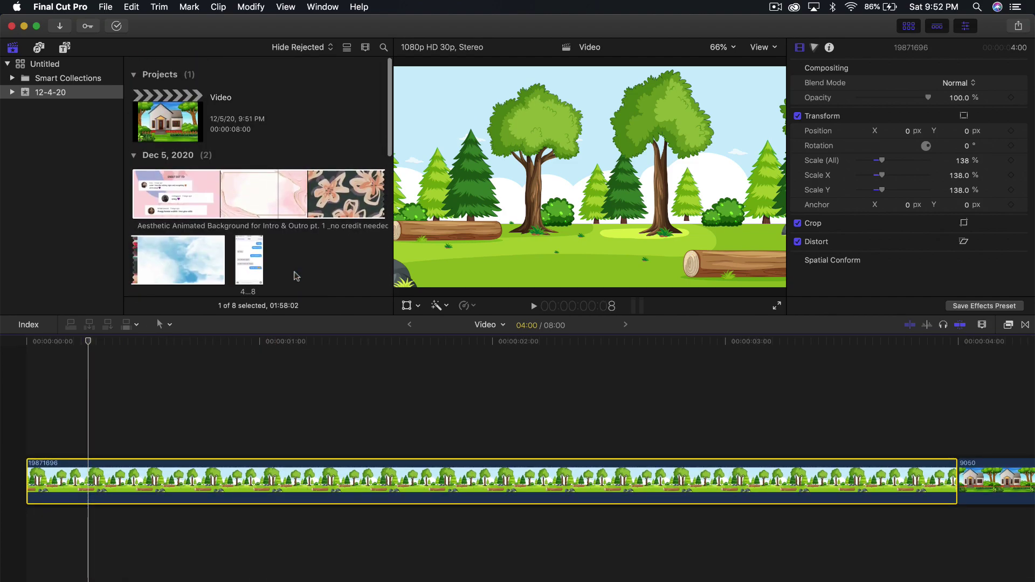
left_click(65, 48)
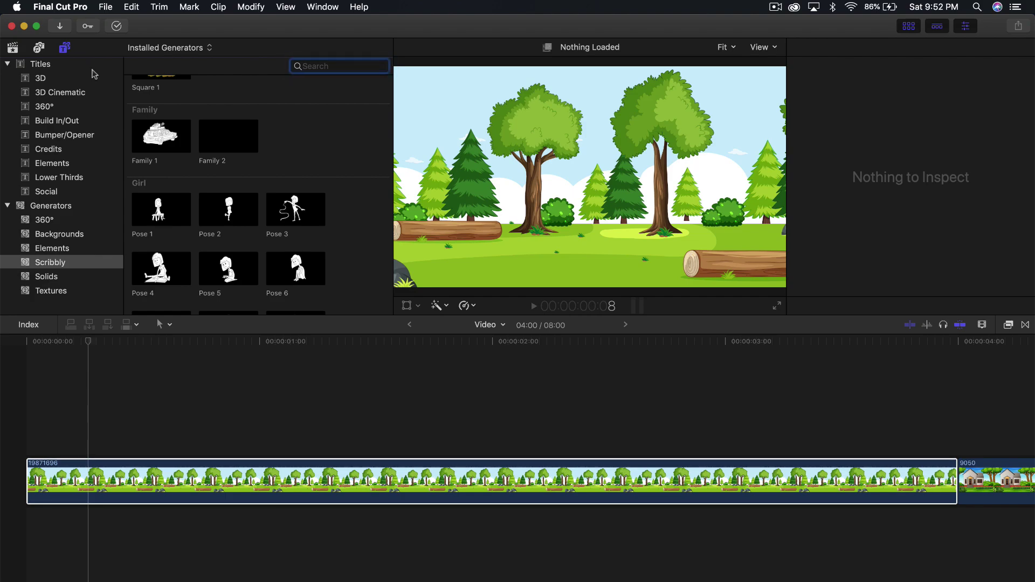
left_click(51, 207)
scroll(289, 198, "down", 10)
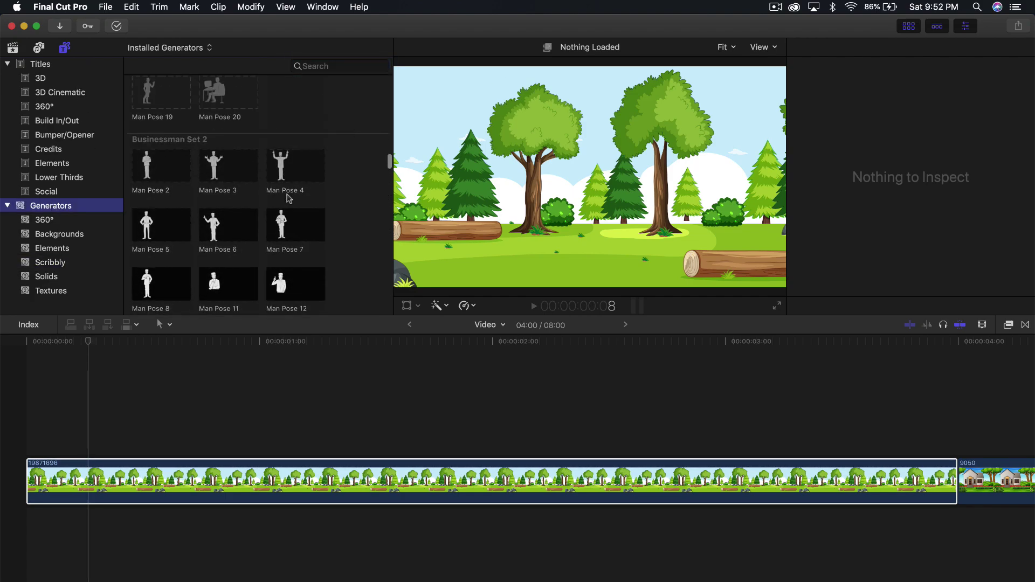
scroll(289, 199, "up", 10)
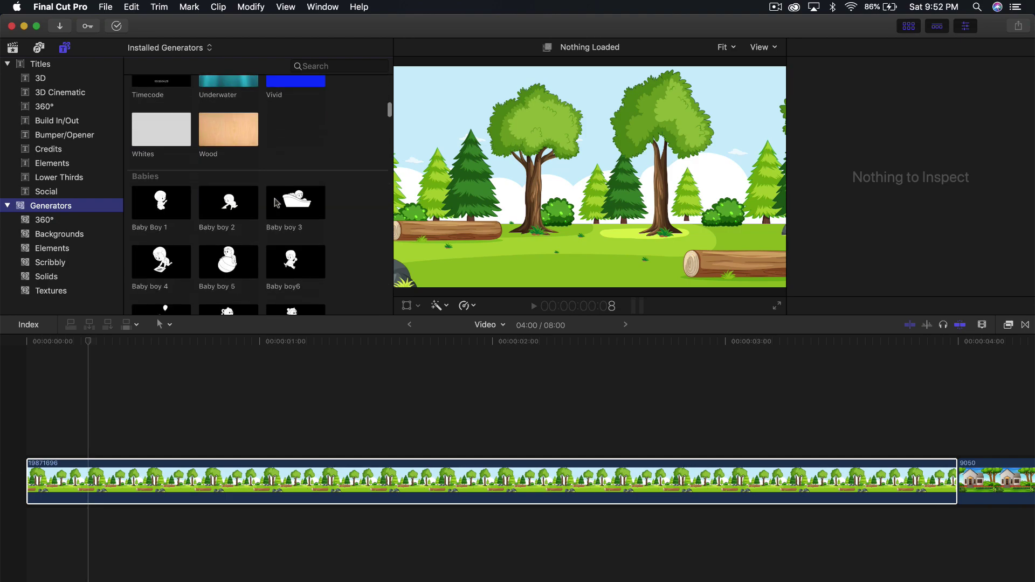
left_click(49, 263)
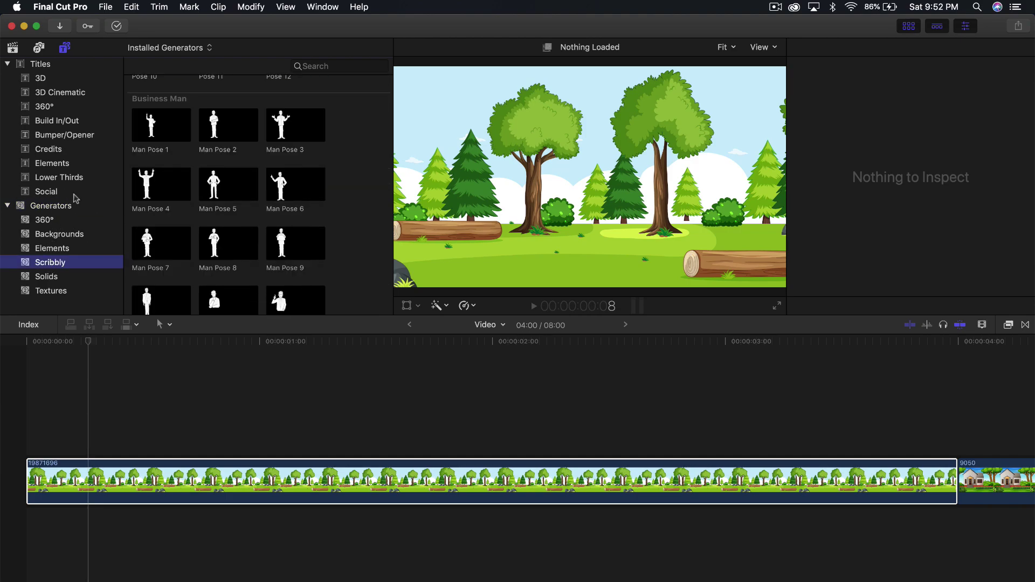
scroll(326, 152, "up", 10)
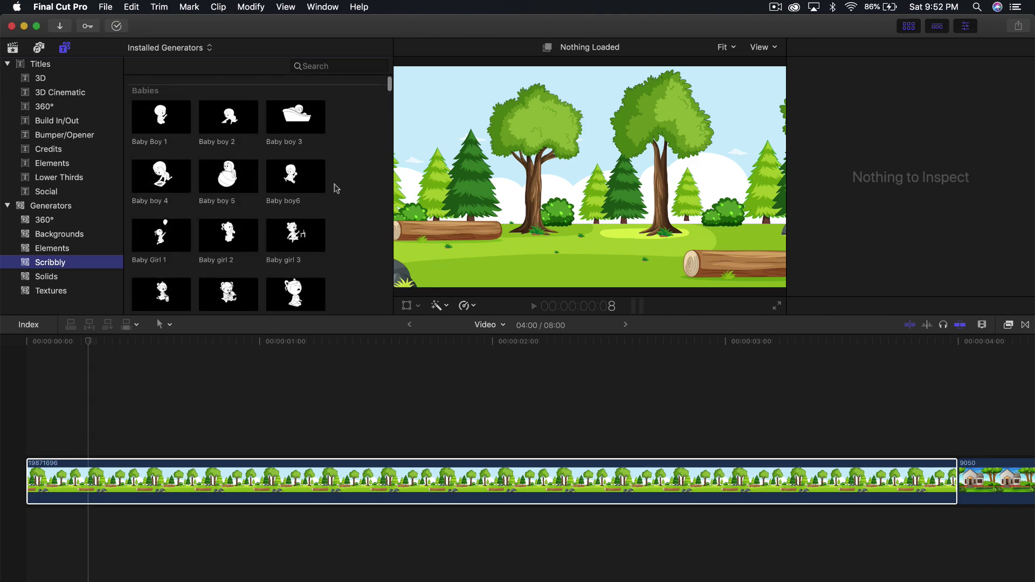
Step: Preview the Scribbly generators in the Babies and Backgrounds groups, including Background 1 and Background 4
scroll(342, 193, "down", 5)
scroll(341, 192, "up", 8)
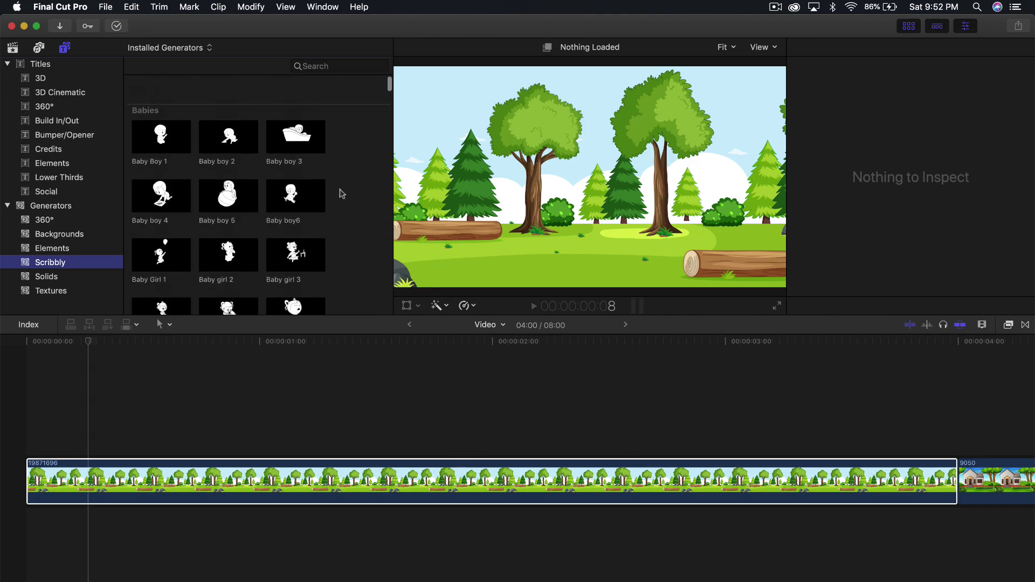
scroll(351, 115, "down", 4)
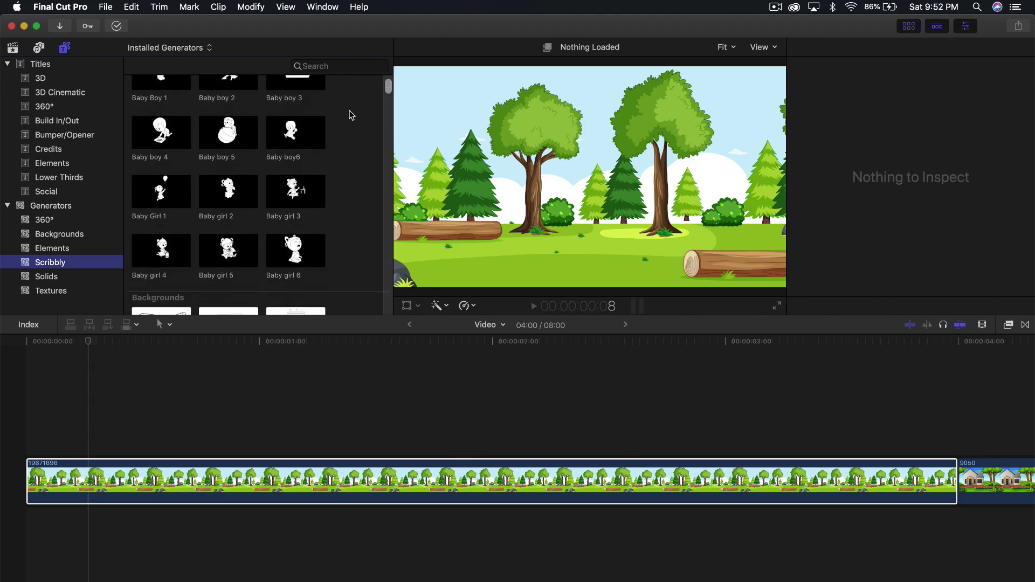
left_click(295, 120)
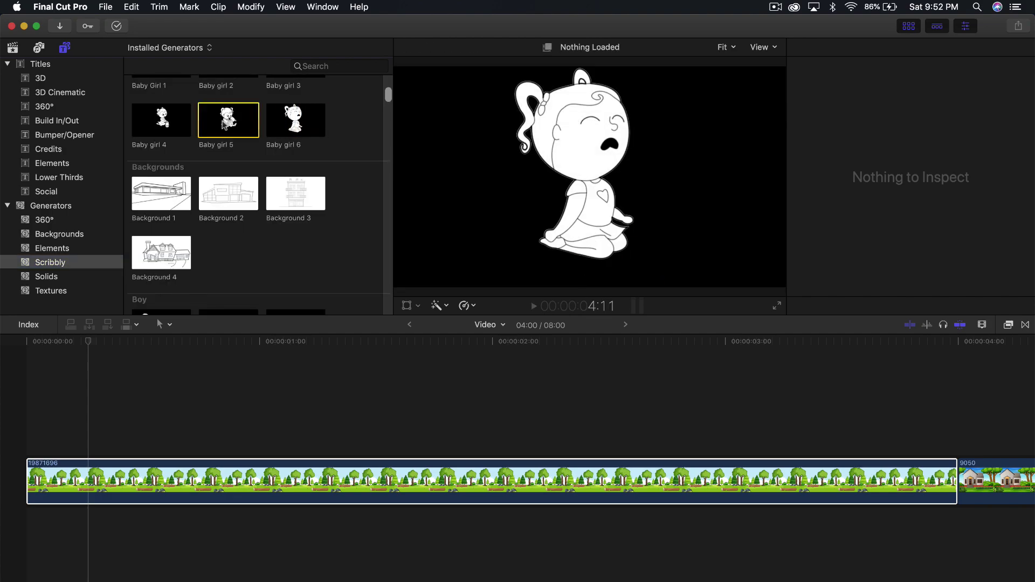
left_click(152, 202)
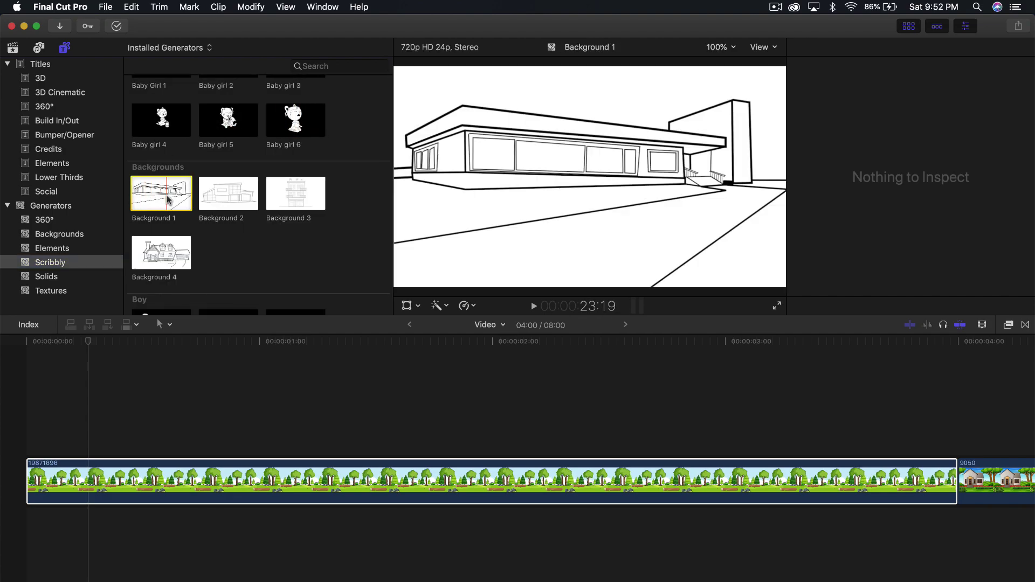
left_click(143, 261)
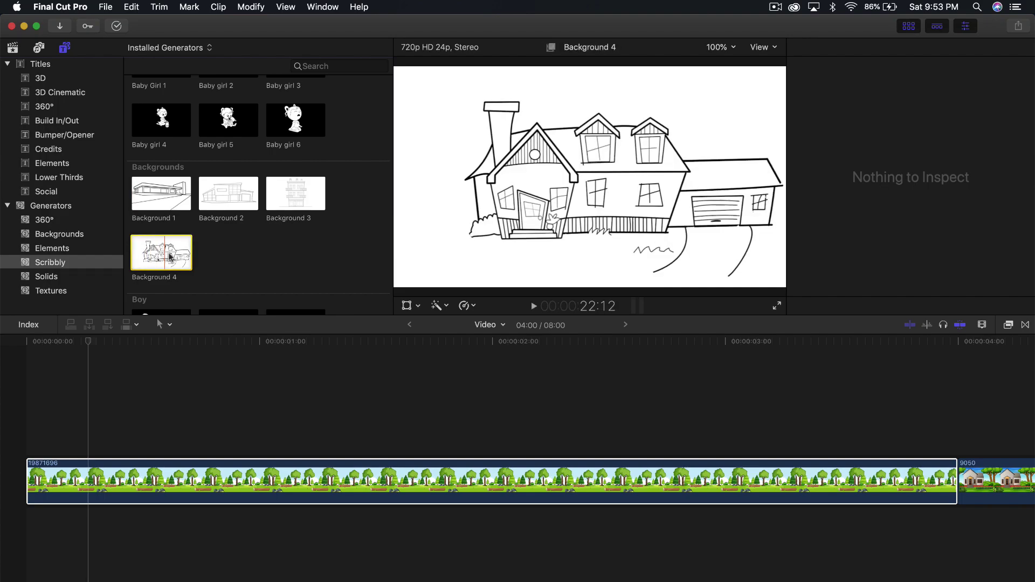
Step: Preview characters in the Scribbly Boy and Business Man groups, including Pose 8 and Man Pose 5
scroll(335, 236, "down", 5)
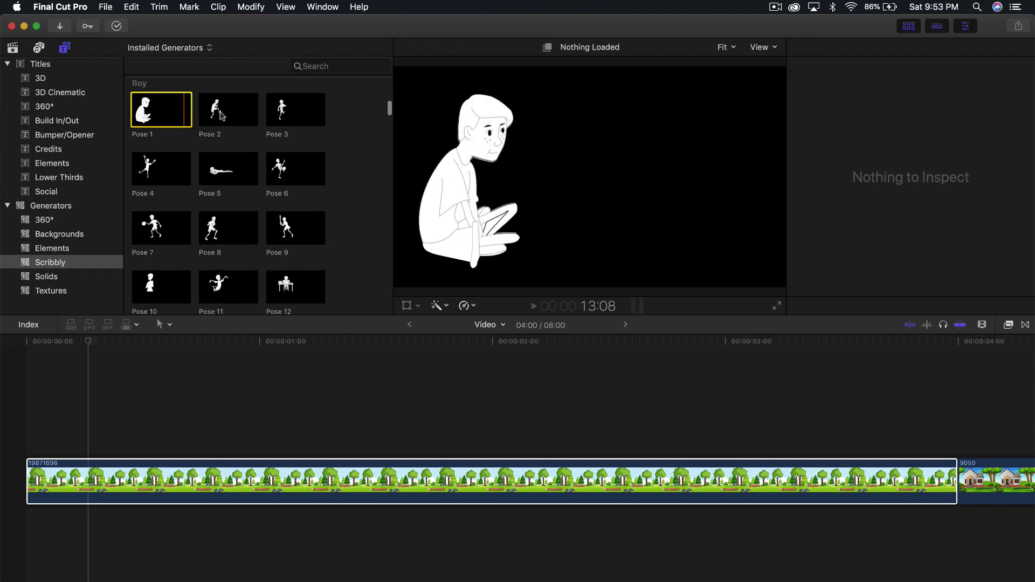
left_click(228, 229)
scroll(230, 226, "down", 3)
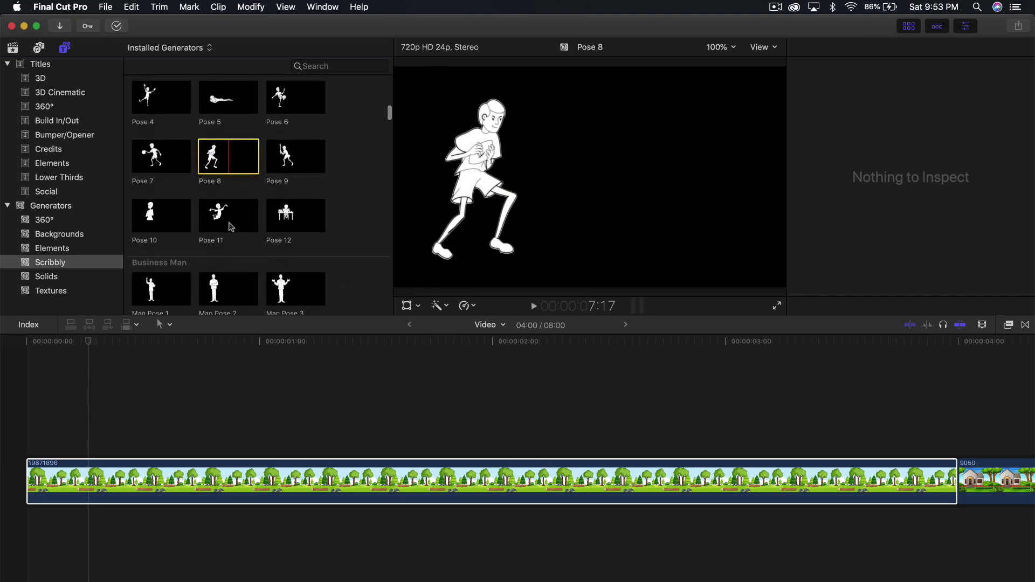
scroll(231, 227, "down", 2)
left_click(230, 226)
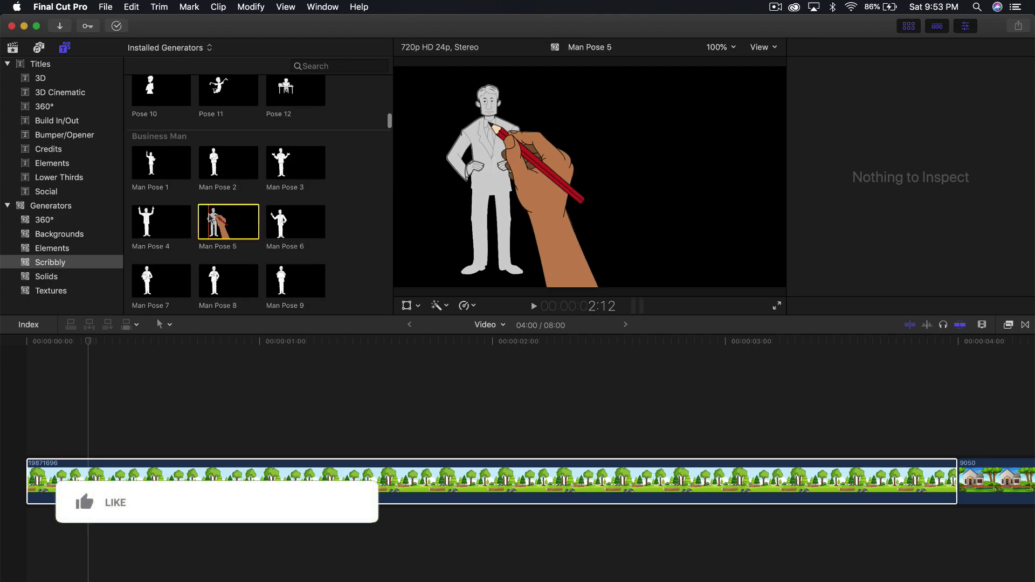
left_click(305, 225)
scroll(286, 218, "down", 10)
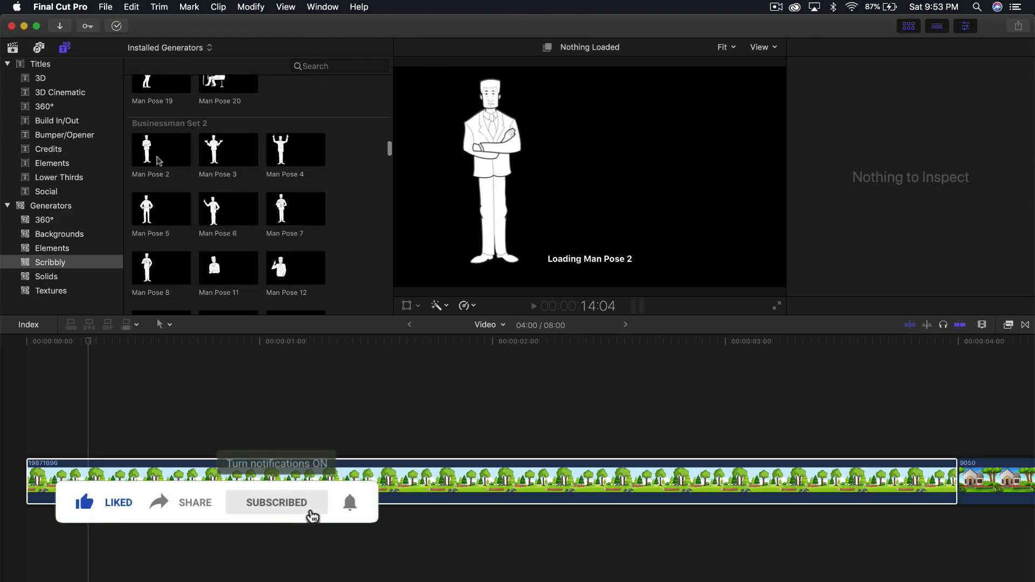
Step: Look through the Scribbly Businessman Set 2 and Businesswoman groups, previewing Businesswoman Pose 17
scroll(160, 219, "down", 8)
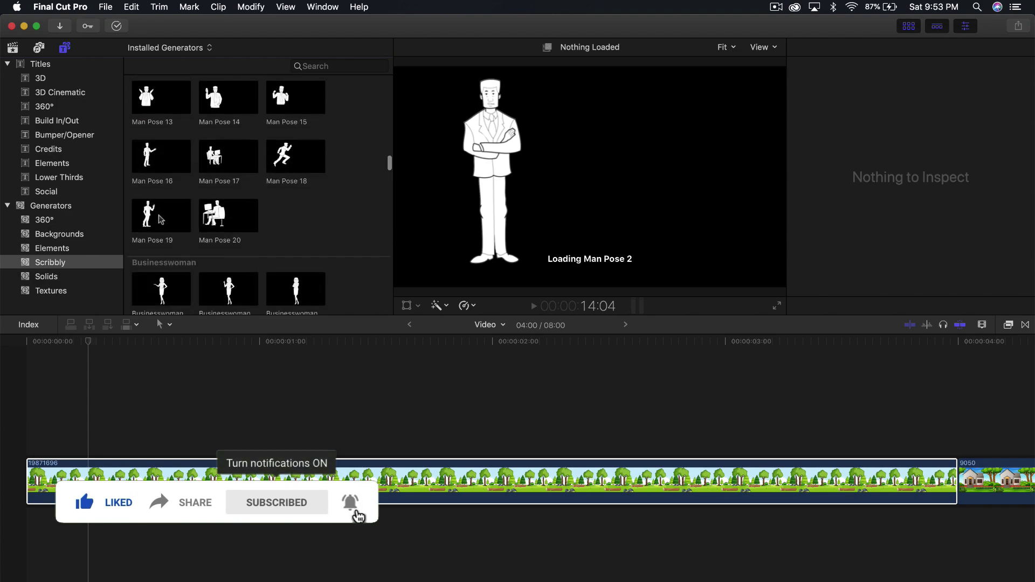
left_click(171, 202)
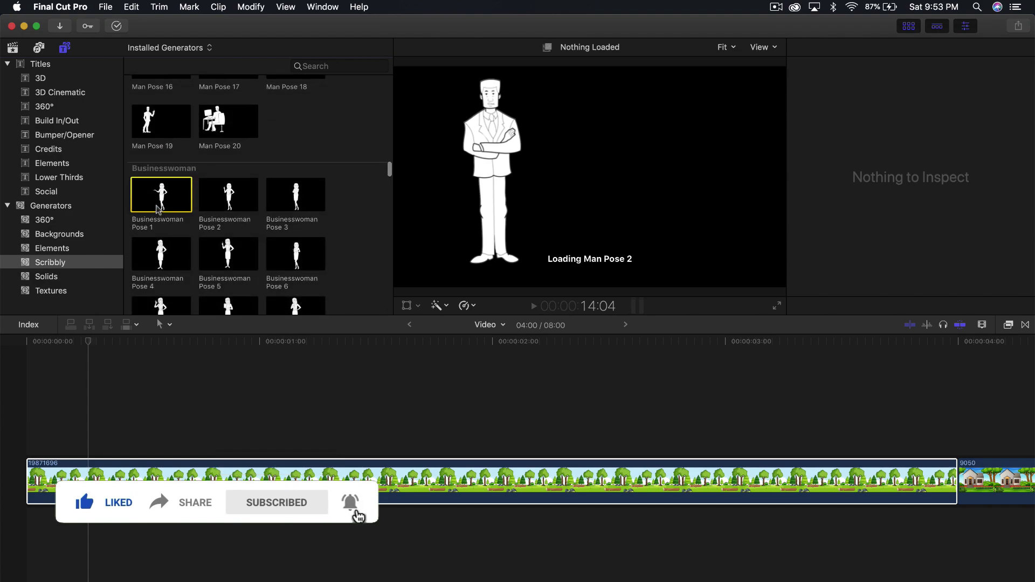
scroll(189, 232, "down", 5)
left_click(215, 253)
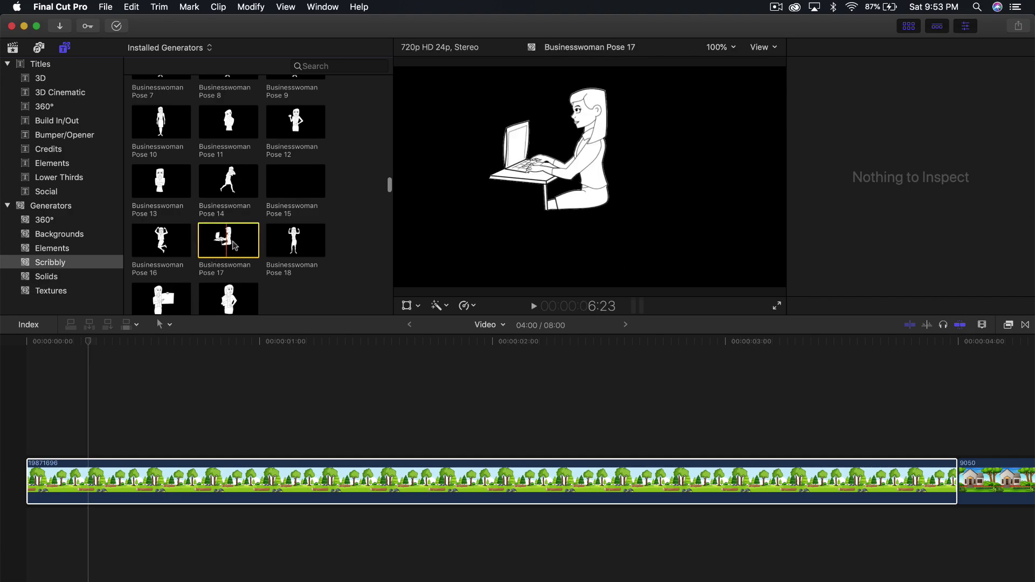
key("Left")
scroll(229, 235, "down", 5)
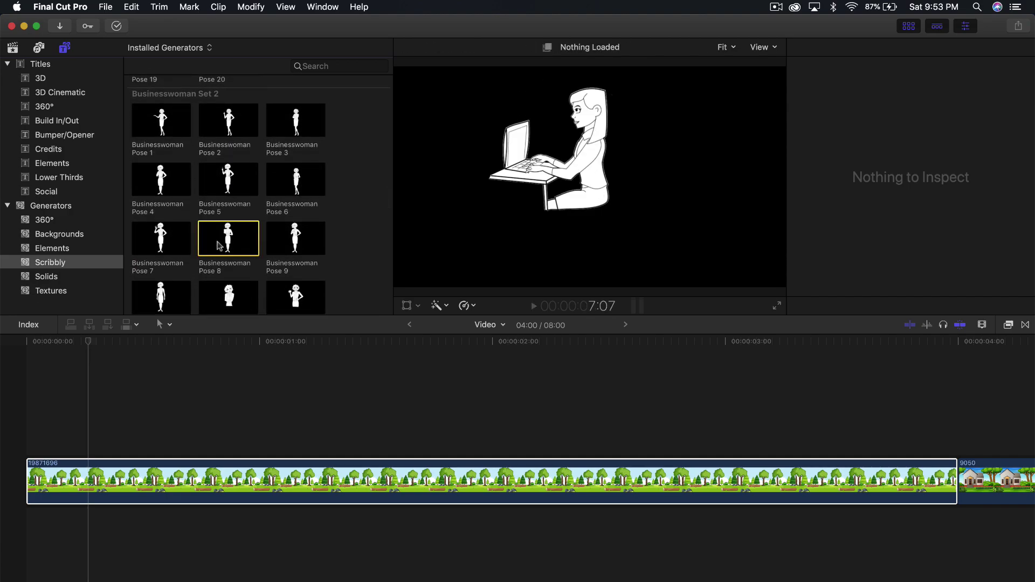
Step: Connect the Casual Lady Pose 2 generator above the forest clip and shift it closer to the clip's start
scroll(229, 237, "down", 8)
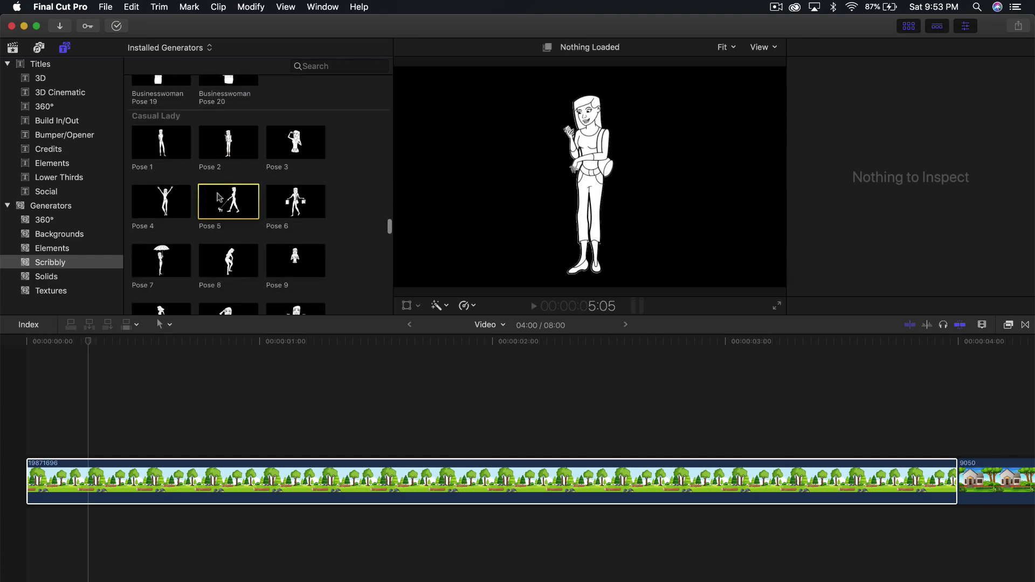
left_click_drag(229, 145, 89, 372)
left_click(184, 377)
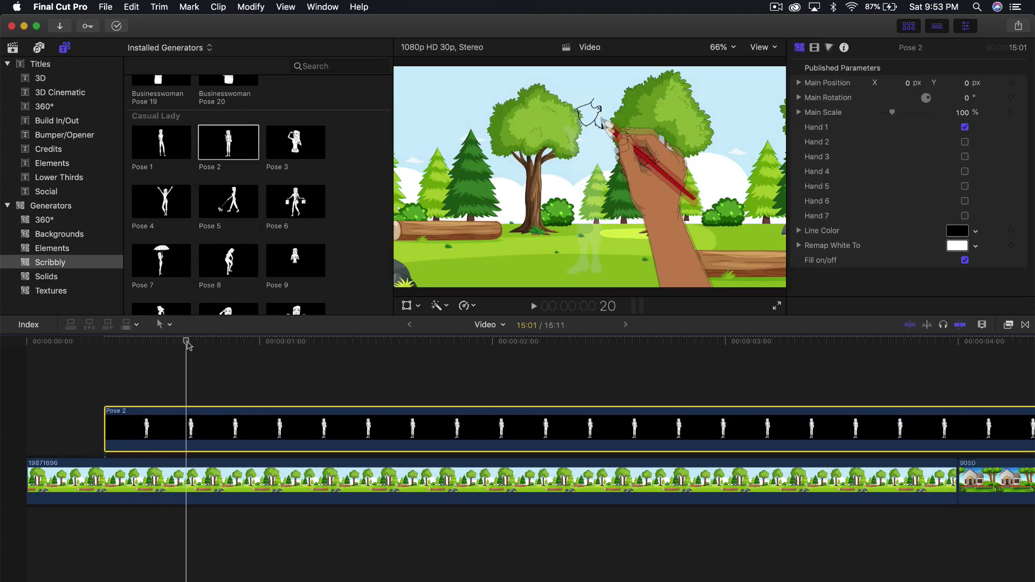
mouse_move(150, 427)
left_mouse_down()
mouse_move(80, 430)
mouse_move(475, 430)
mouse_move(128, 426)
left_mouse_up()
Step: Play and scrub the Pose 2 drawing animation over the forest, and browse further Scribbly generators beyond the Family group
key("space")
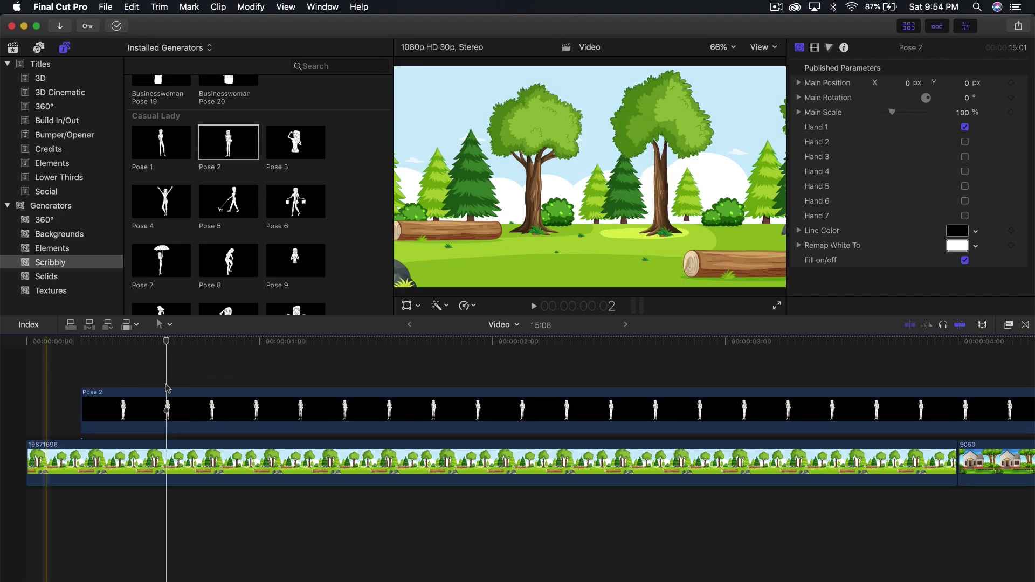
key("space")
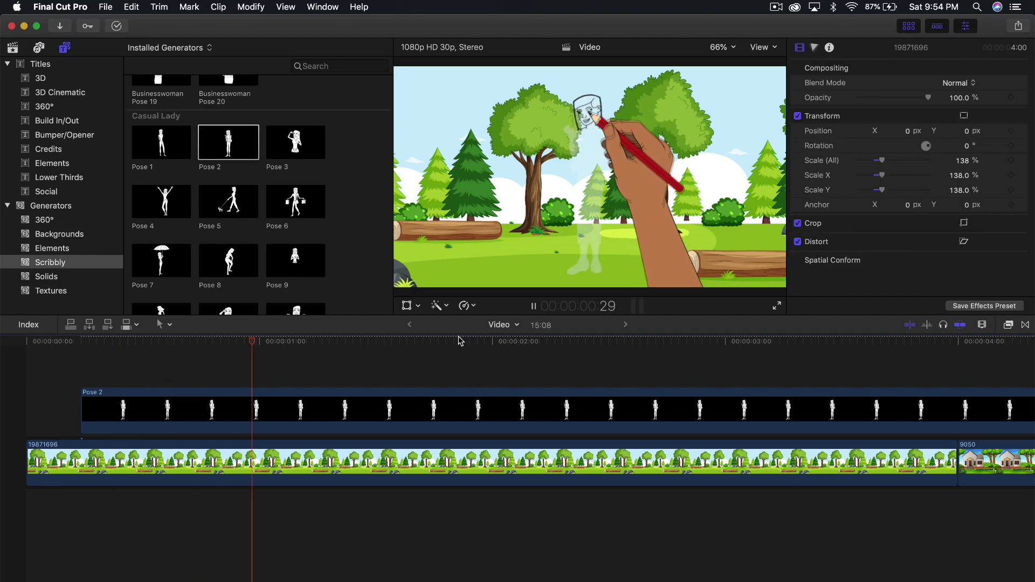
key("space")
left_click(577, 389)
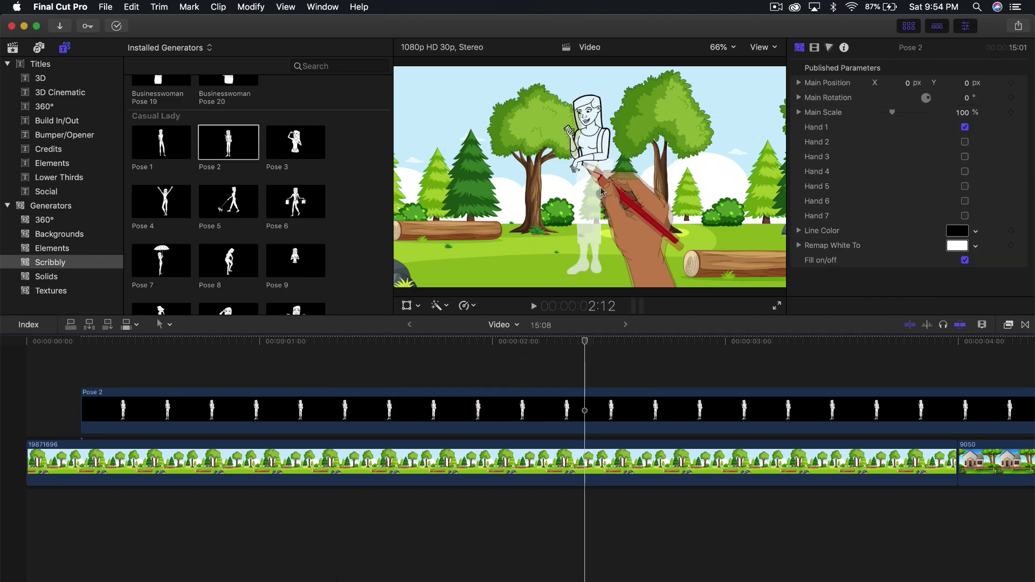
left_click(476, 385)
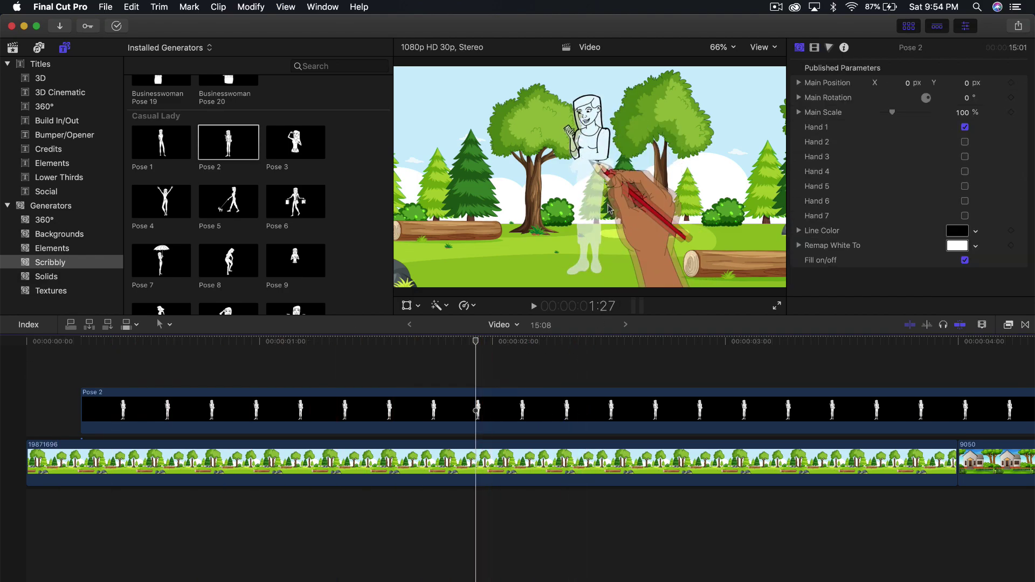
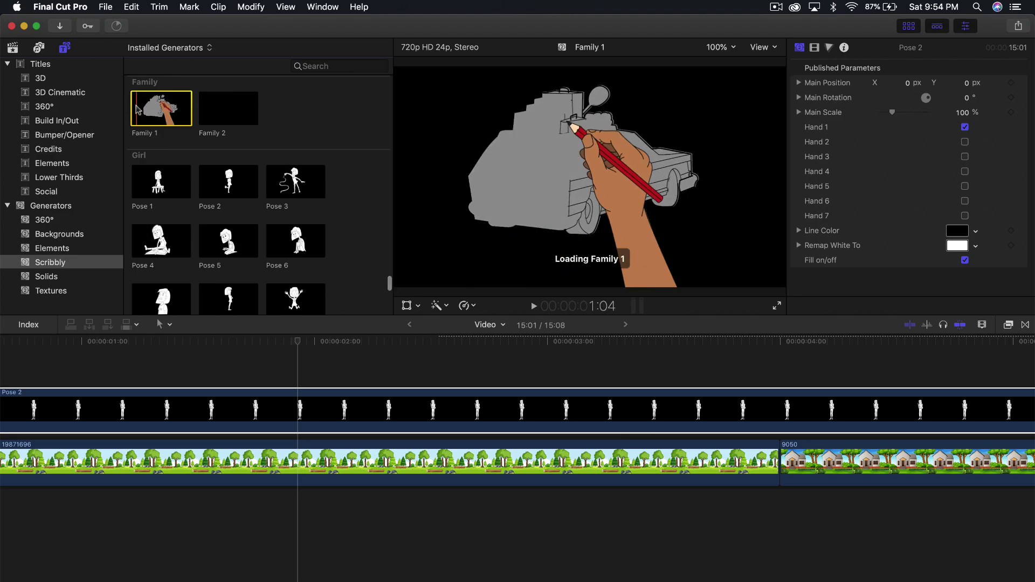
scroll(156, 189, "down", 10)
left_click(155, 261)
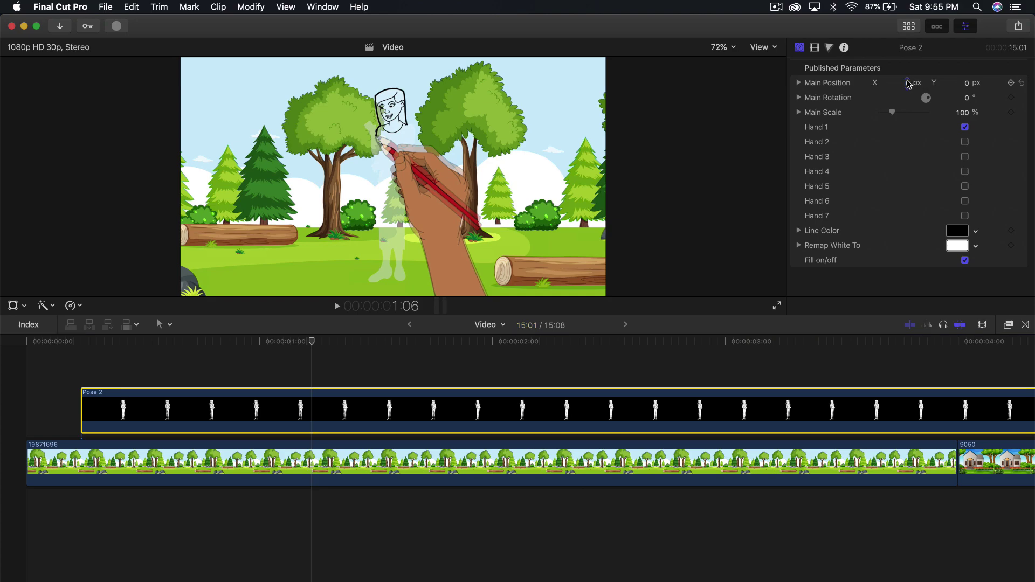
Step: Set the Main Position of Pose 2 to X 32.7 px and Y 0.2 px
mouse_move(908, 82)
left_mouse_down()
mouse_move(905, 93)
mouse_move(968, 83)
left_mouse_up()
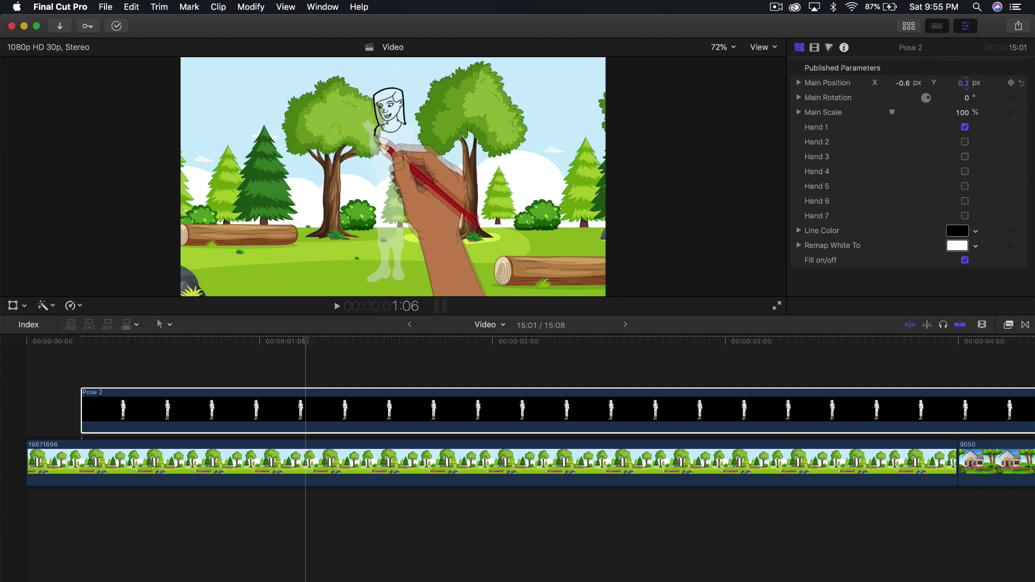
mouse_move(904, 86)
left_mouse_down()
mouse_move(925, 86)
mouse_move(905, 124)
left_mouse_up()
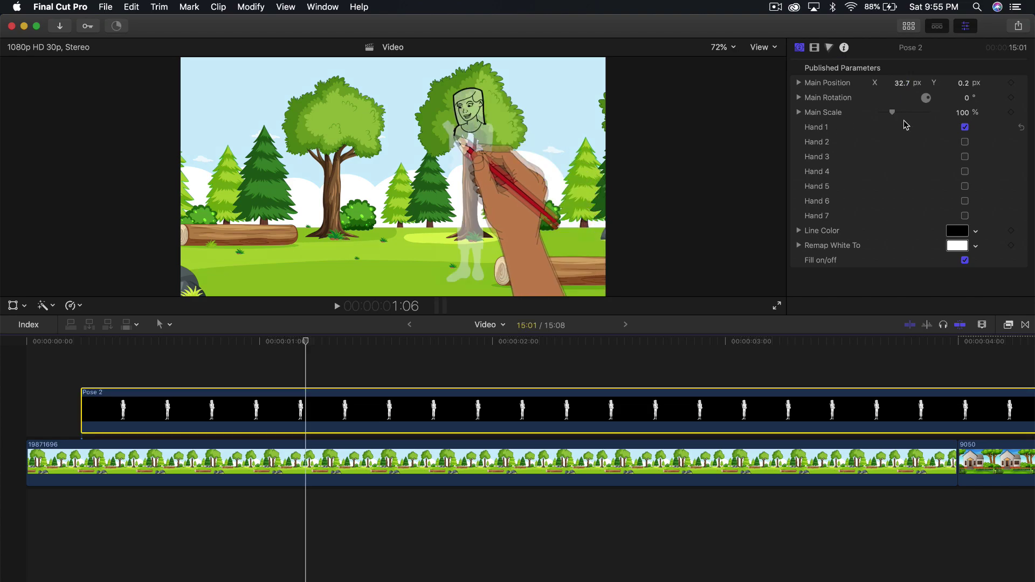
Step: Expand the Main Rotation axes of Pose 2, try rotating the character, and undo the changes
left_click(799, 98)
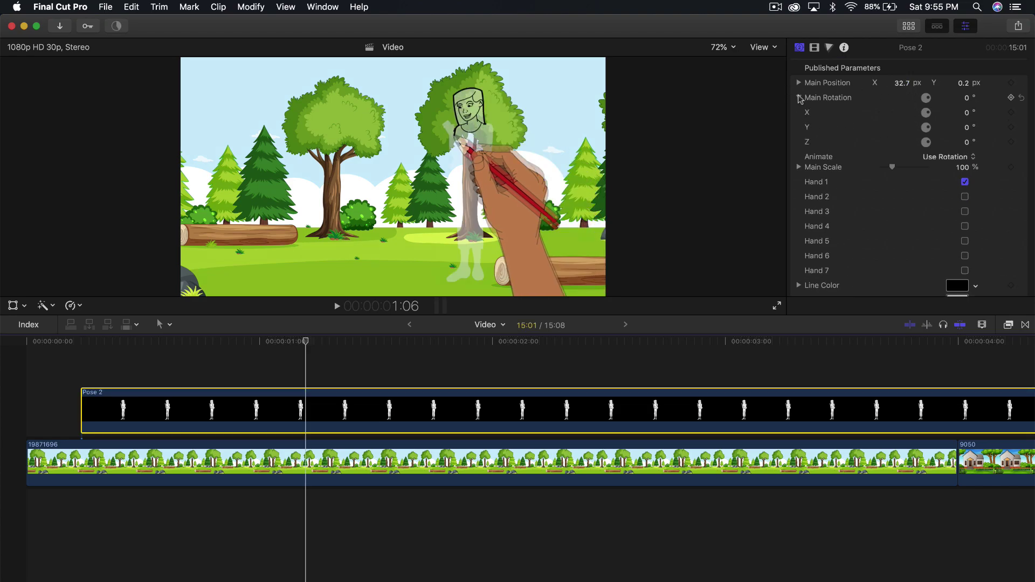
left_click(800, 83)
left_click(799, 83)
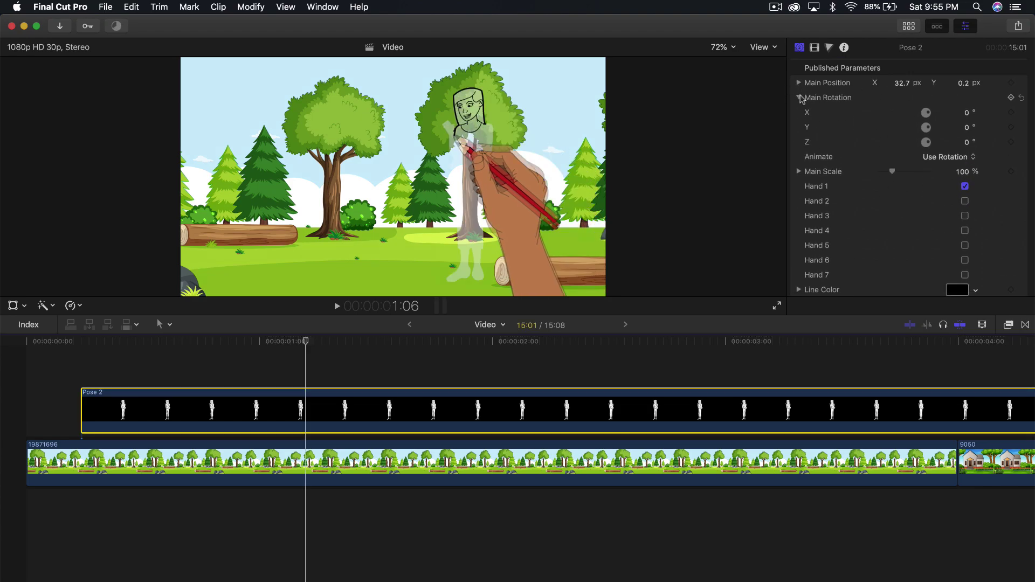
left_click(798, 98)
left_click(799, 98)
left_click_drag(961, 113, 893, 135)
key("super+z")
key("super+z")
Step: Reduce the Main Scale of Pose 2 to 89%
scroll(801, 135, "down", 2)
left_click(800, 135)
left_click(799, 134)
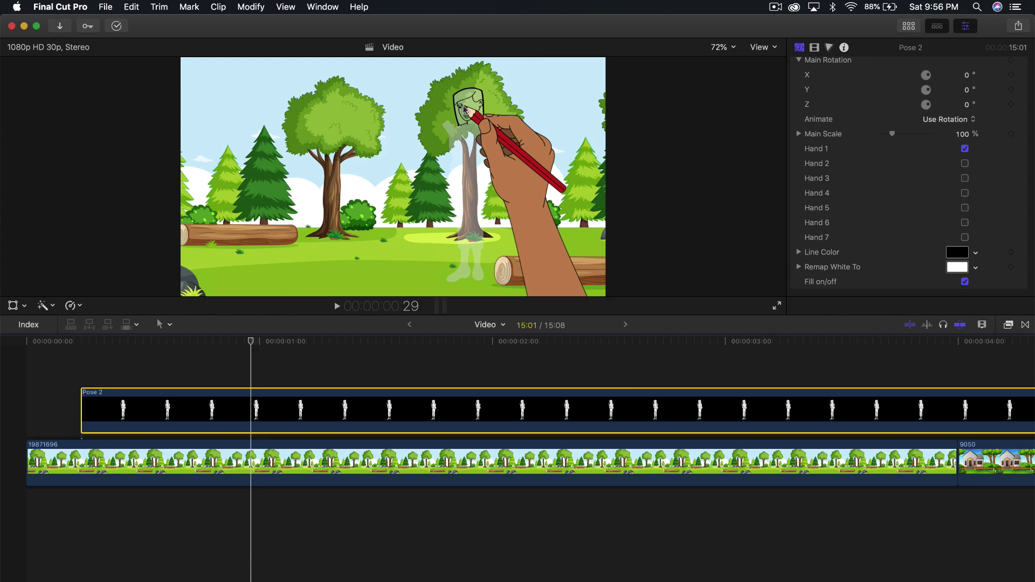
left_click_drag(894, 136, 893, 135)
Step: Move the Pose 2 character slightly left and down in the scene by adjusting its Main Position X and Y
scroll(976, 102, "up", 2)
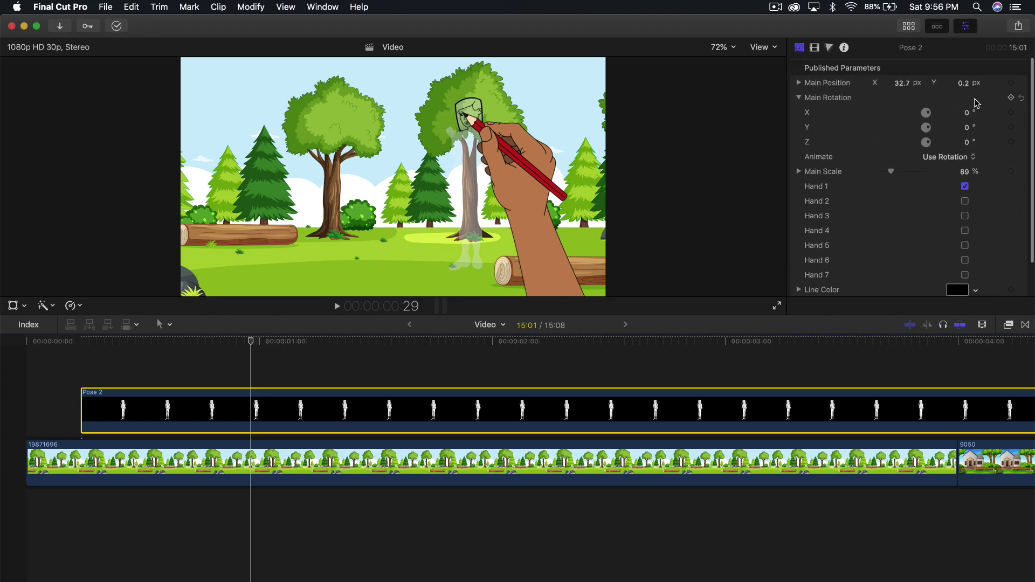
left_click_drag(903, 84, 962, 85)
scroll(926, 141, "down", 1)
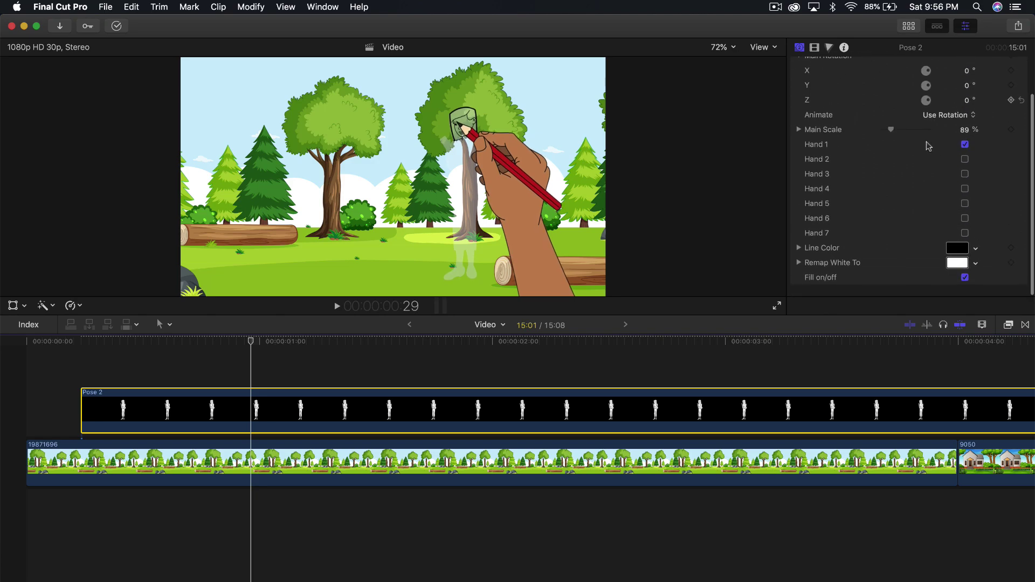
scroll(960, 162, "down", 2)
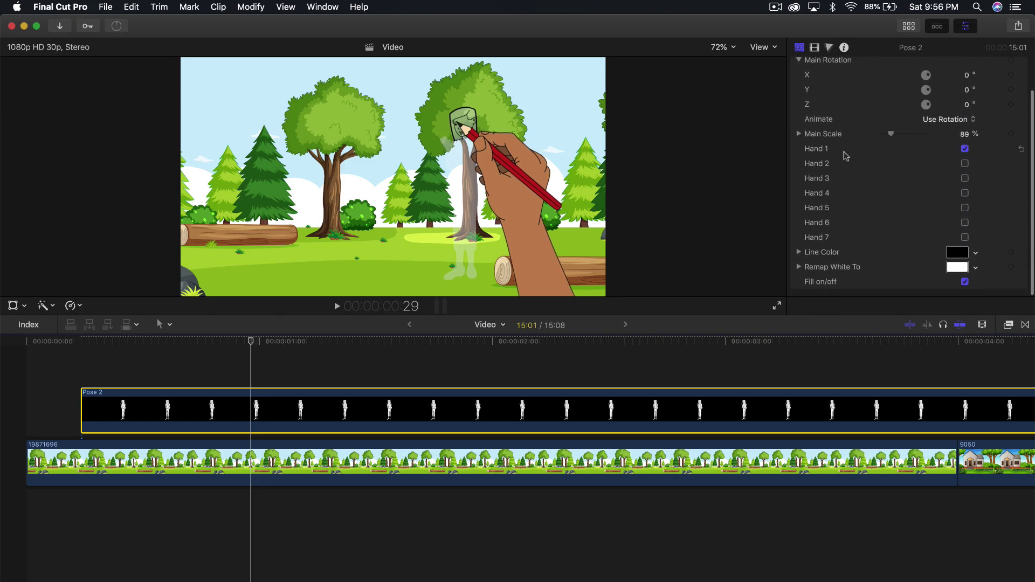
Step: Turn off Hand 1 for Pose 2 and try Hand 2 through Hand 7 one at a time
left_click(965, 148)
left_click(964, 163)
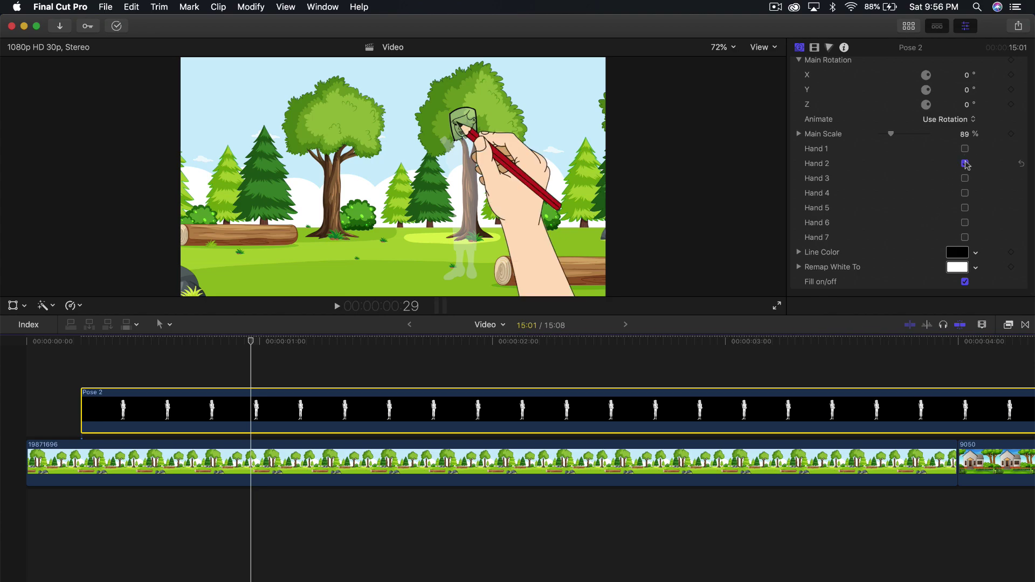
left_click(965, 163)
left_click(964, 178)
left_click(965, 178)
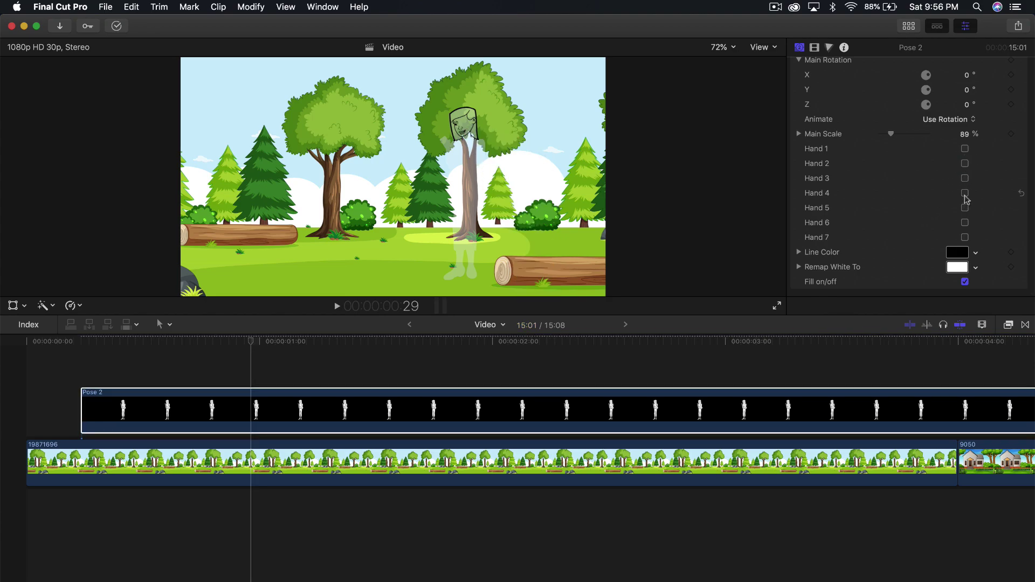
left_click(965, 193)
left_click(965, 193)
left_click(965, 208)
left_click(964, 207)
left_click(964, 223)
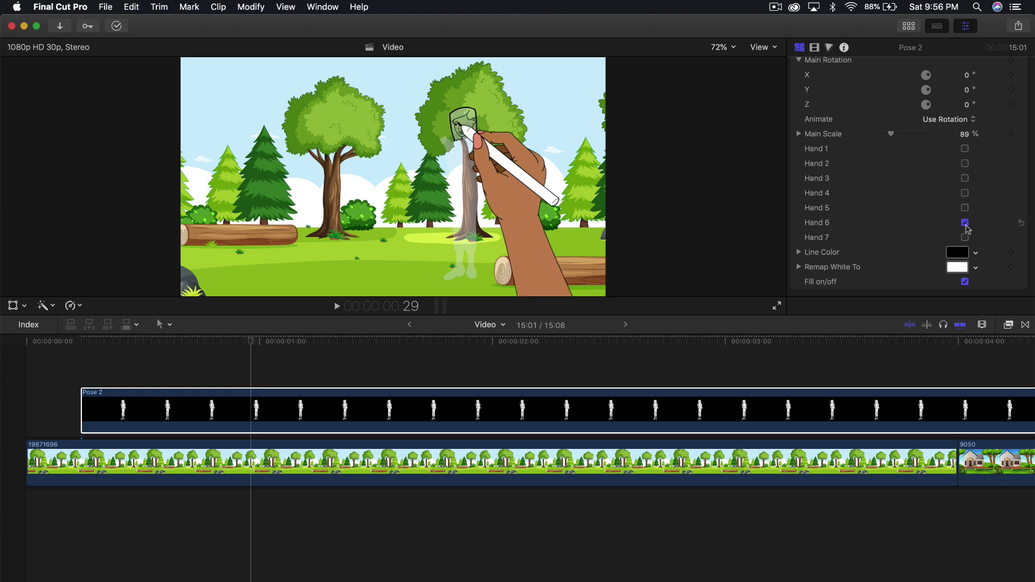
left_click(964, 222)
left_click(965, 237)
left_click(964, 237)
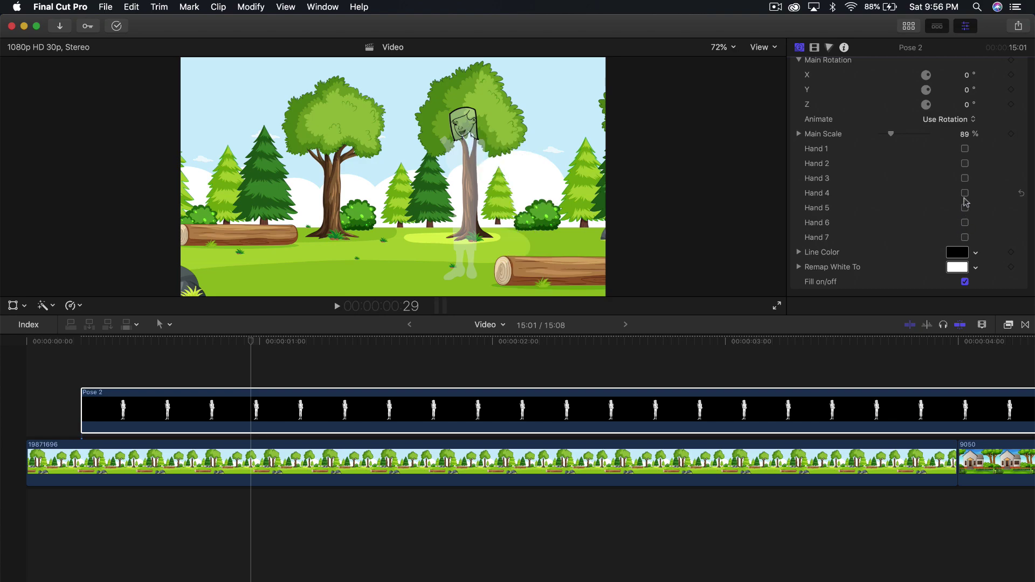
Step: Compare the last few hand styles once more and enable only Hand 7 for Pose 2
left_click(964, 208)
left_click(965, 223)
left_click(965, 223)
left_click(965, 237)
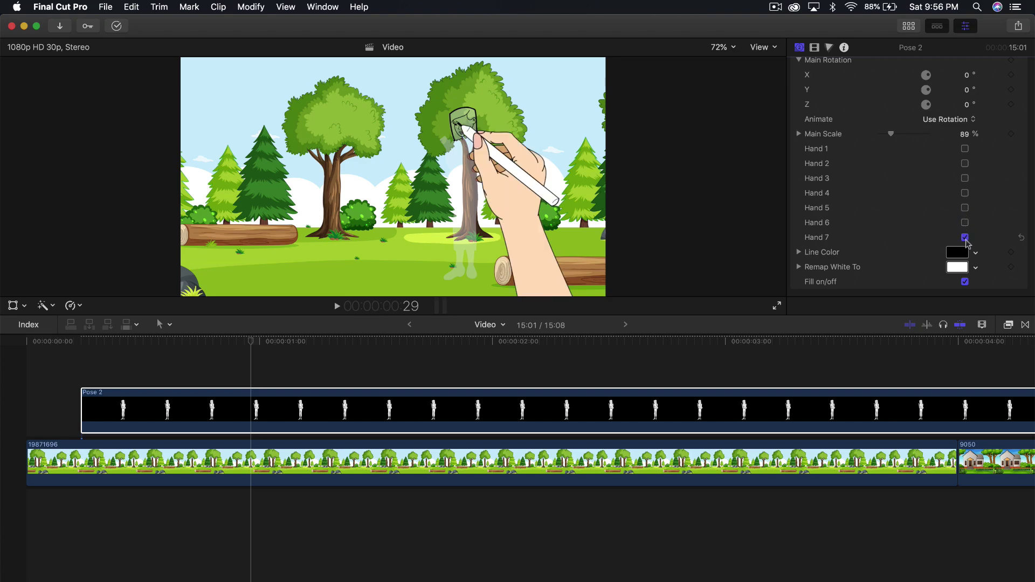
left_click(965, 239)
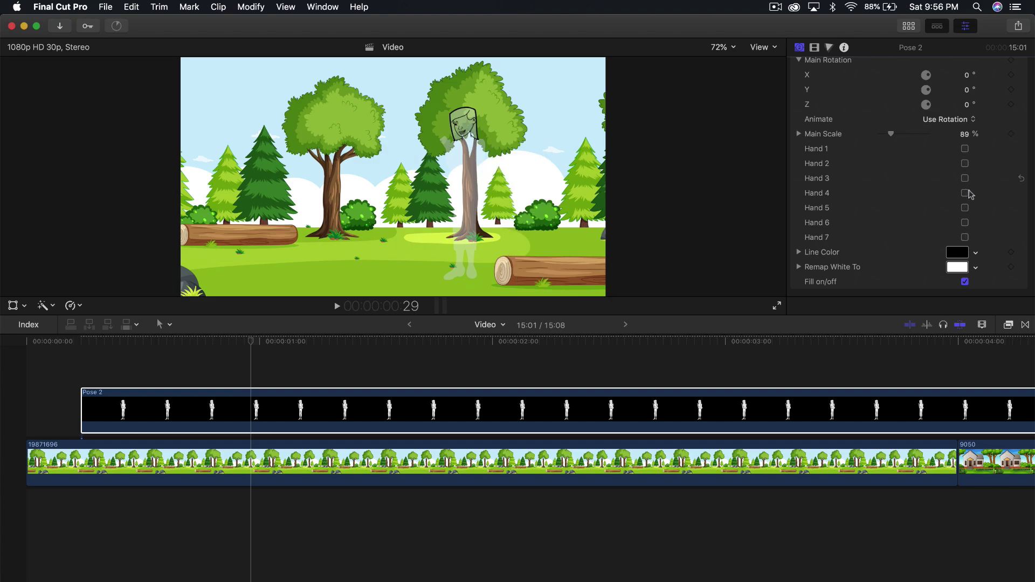
left_click(964, 238)
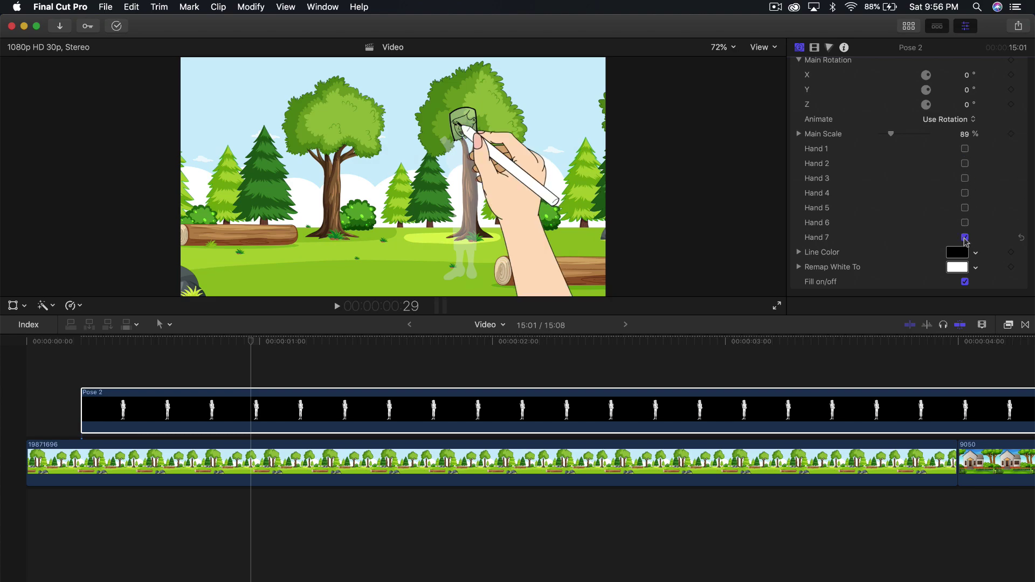
left_click(965, 237)
left_click(964, 238)
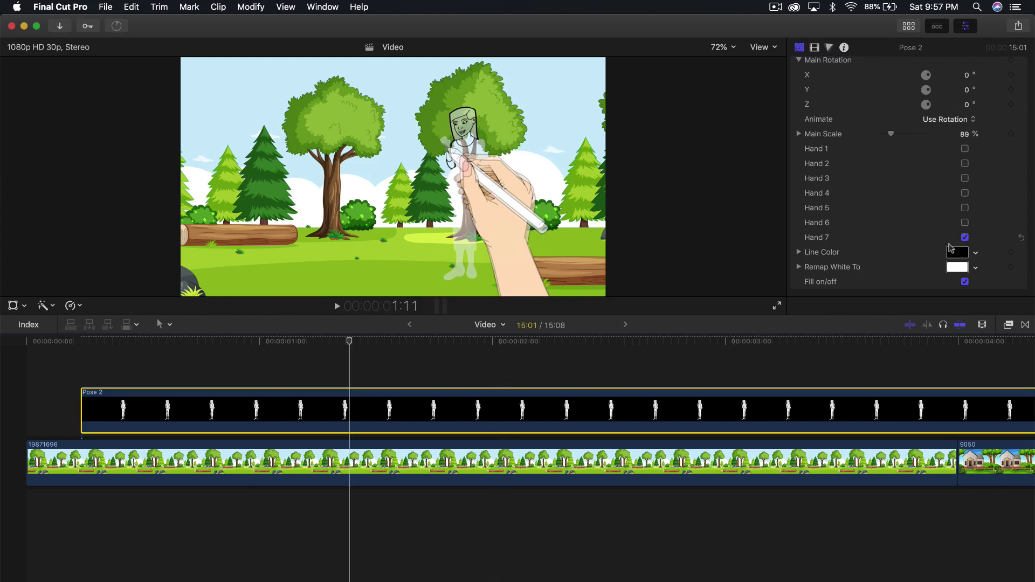
Step: Brighten the Line Color of Pose 2 and change it to violet
left_click(956, 251)
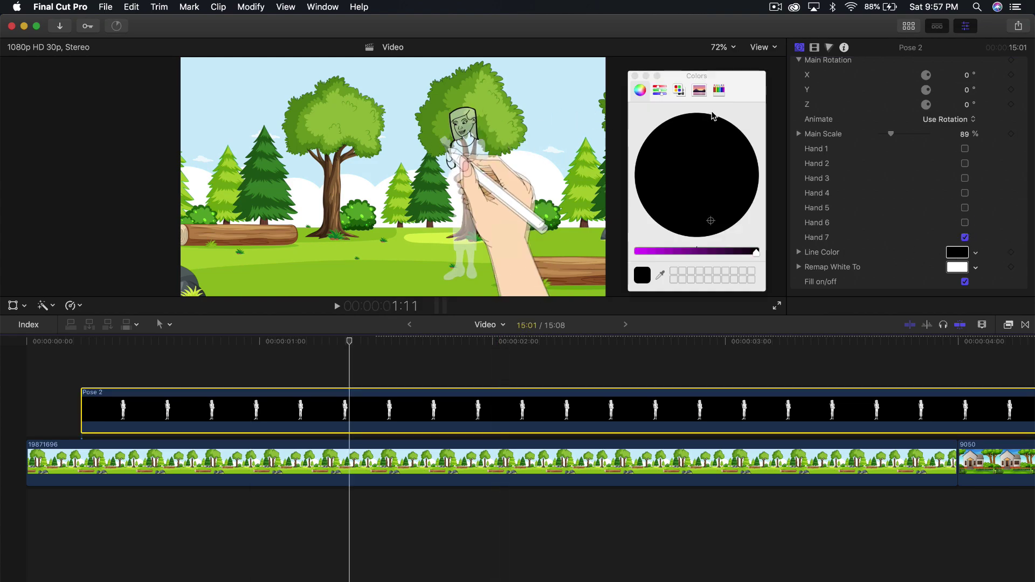
left_click_drag(755, 253, 638, 252)
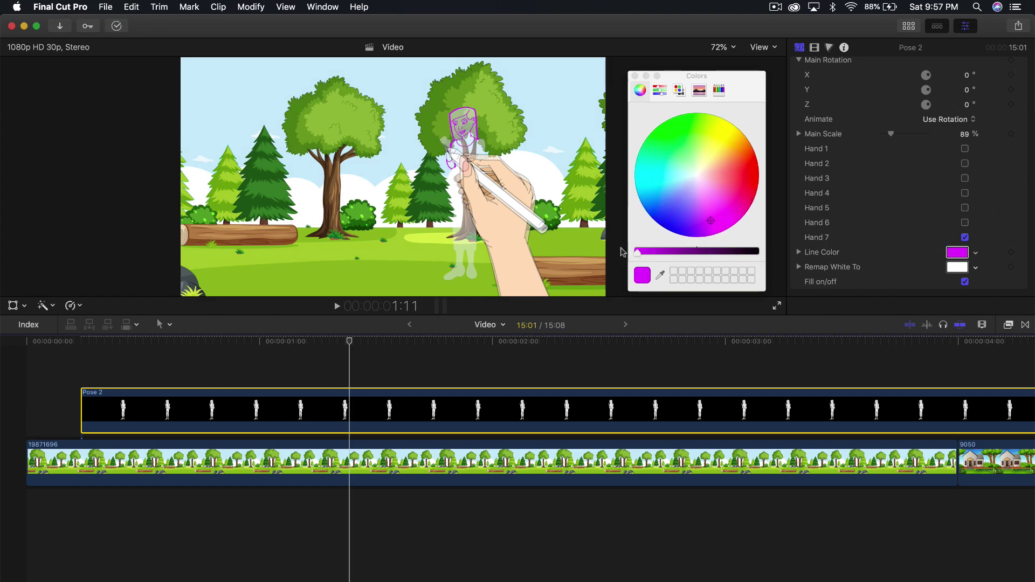
left_click(707, 213)
mouse_move(707, 215)
left_mouse_down()
mouse_move(671, 207)
mouse_move(658, 177)
mouse_move(674, 139)
mouse_move(720, 124)
mouse_move(745, 170)
mouse_move(741, 207)
mouse_move(716, 238)
left_mouse_up()
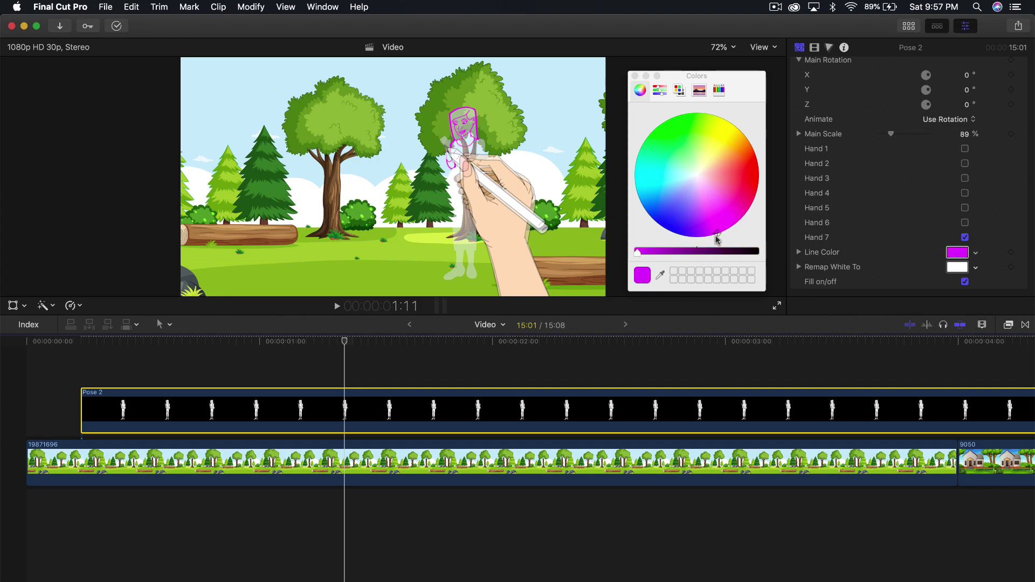
key("Escape")
Step: Set the Remap White To color of Pose 2 to pale yellow
left_click(951, 268)
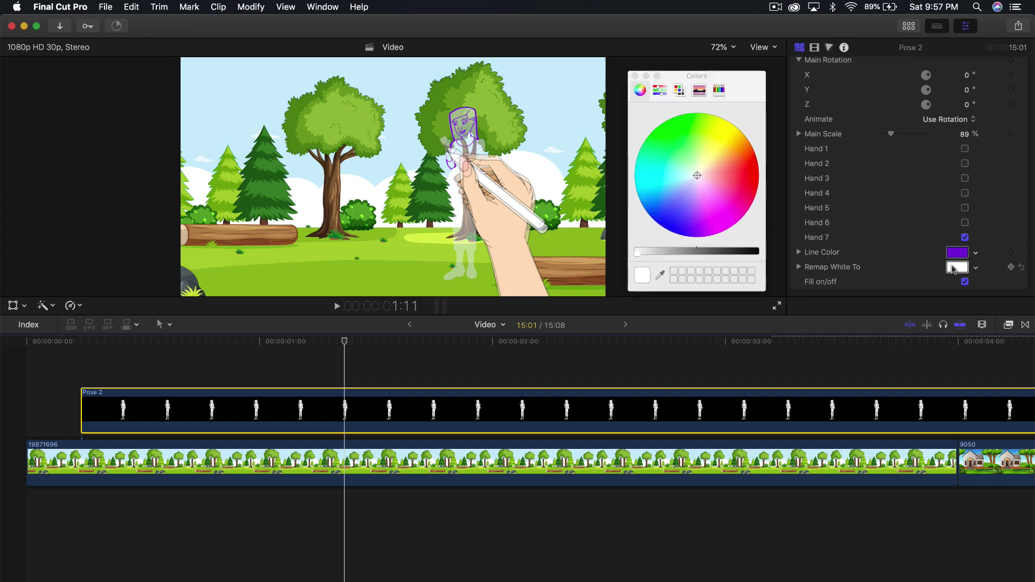
left_click_drag(712, 174, 711, 87)
left_click_drag(711, 262, 587, 228)
left_click(696, 172)
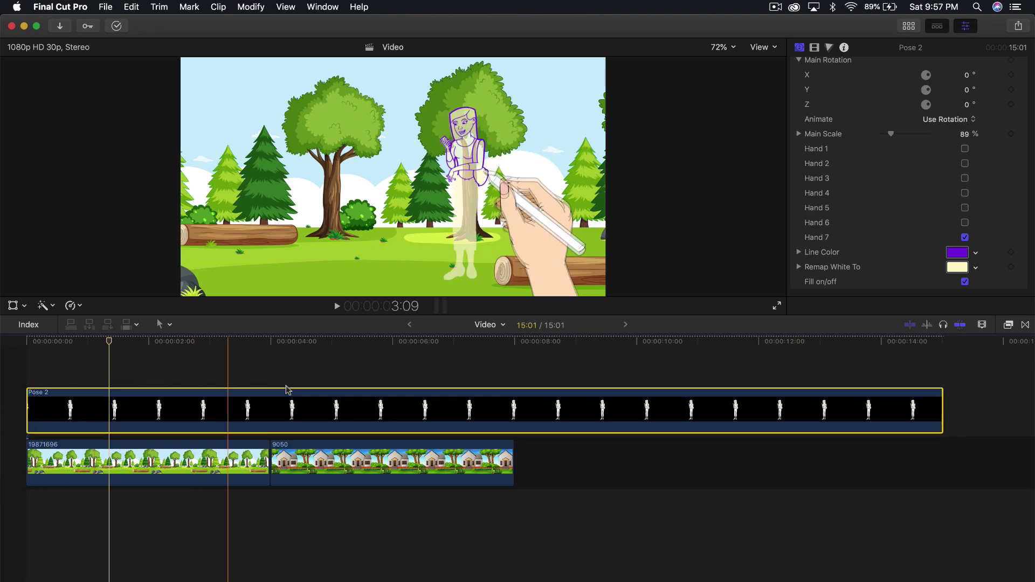
Step: Trim the end of the Pose 2 clip to 4:00 to match the first background clip, playing the drawing animation before and after
key("Home")
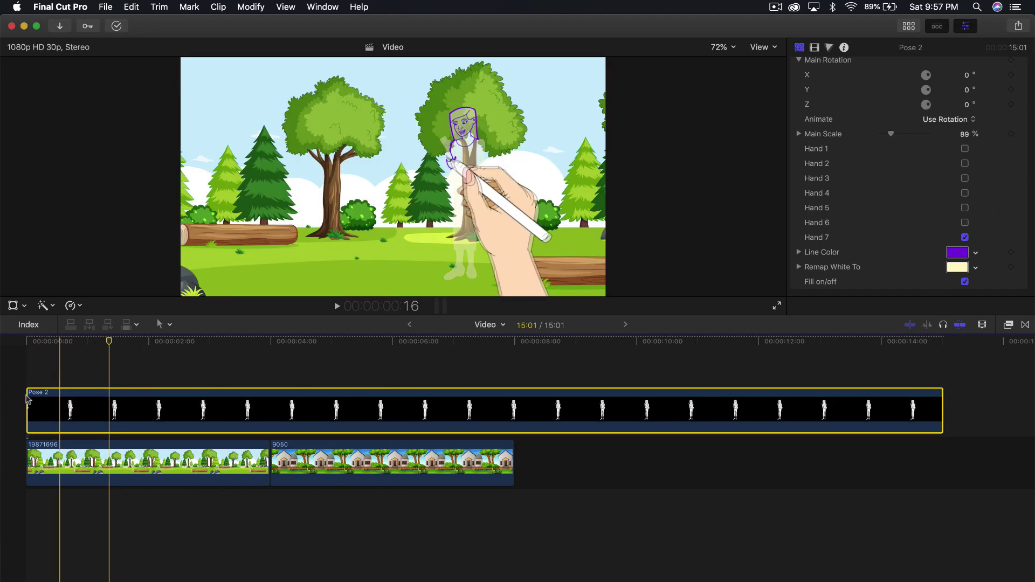
key("space")
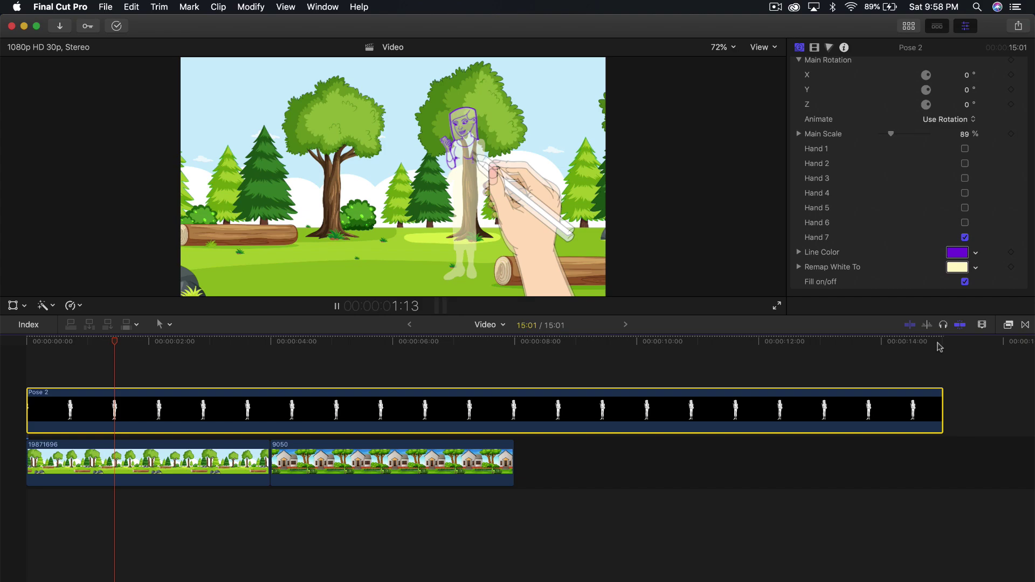
key("space")
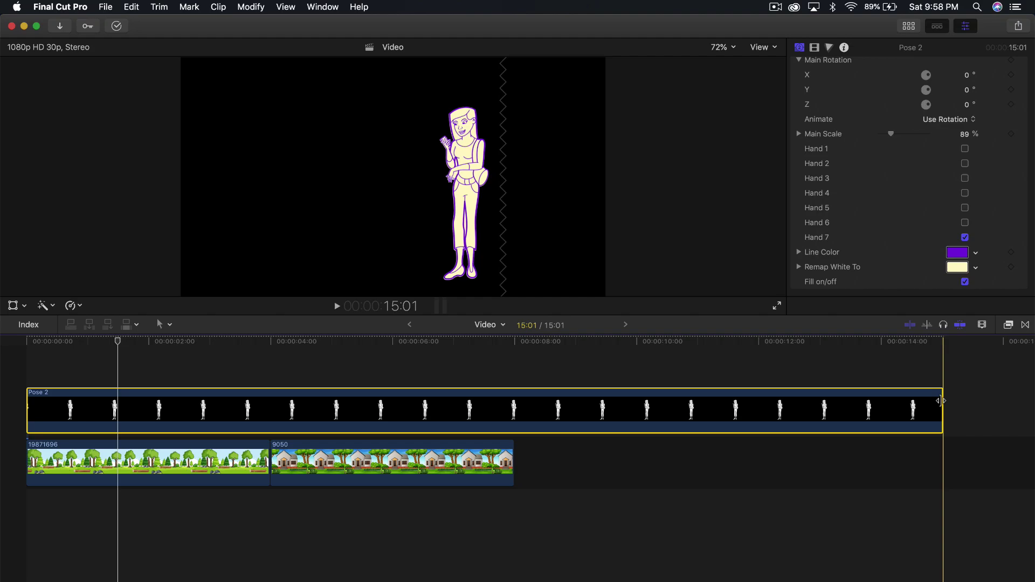
left_click_drag(940, 400, 269, 403)
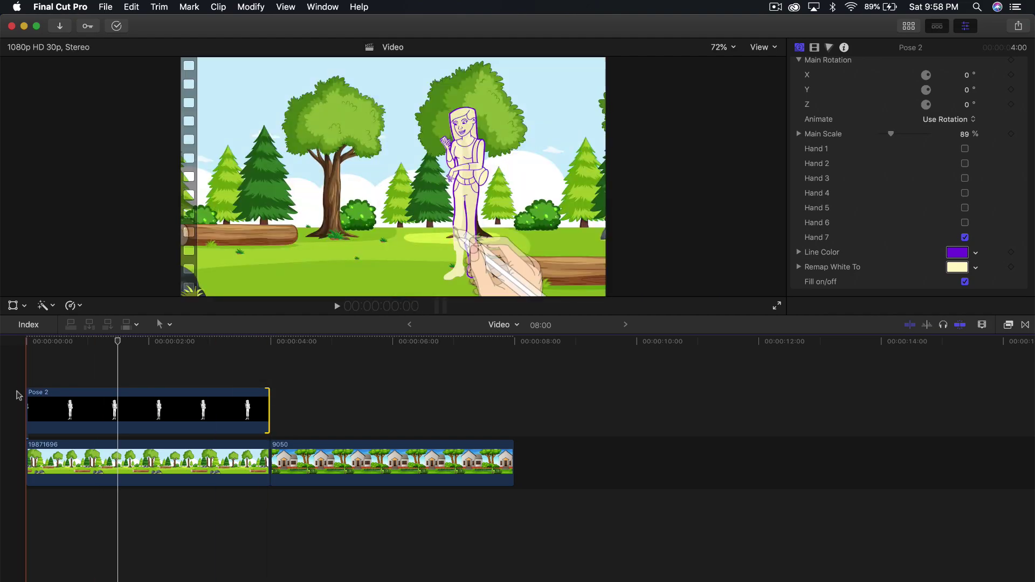
key("super+equal")
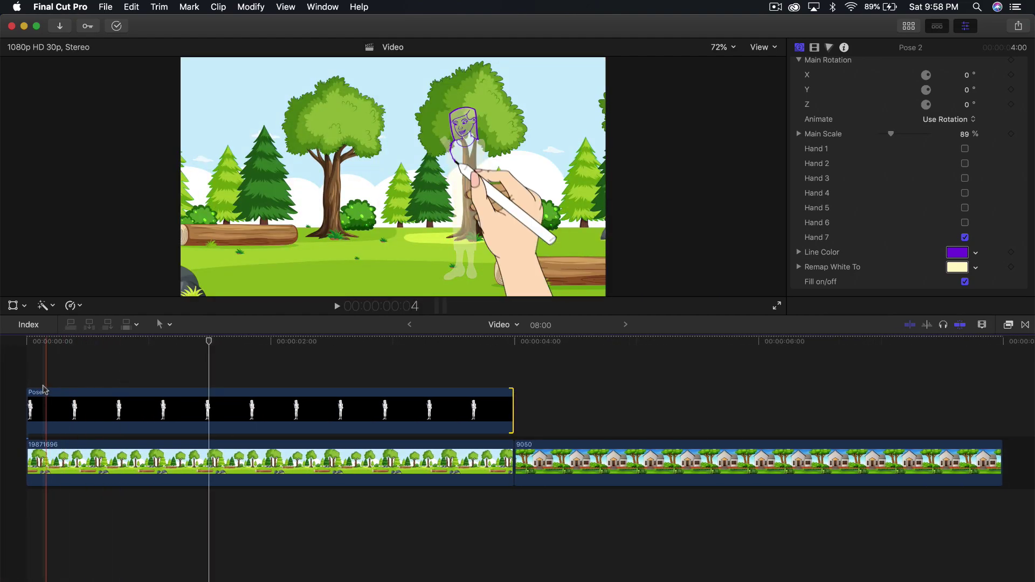
key("space")
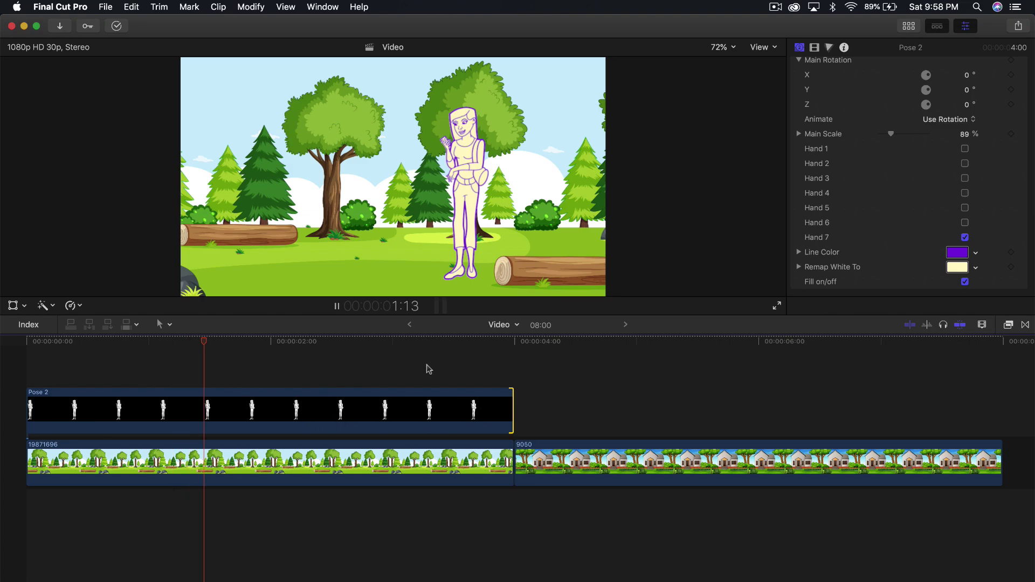
Step: Select the Pose 2 clip and set its Line Color to black
key("super+equal")
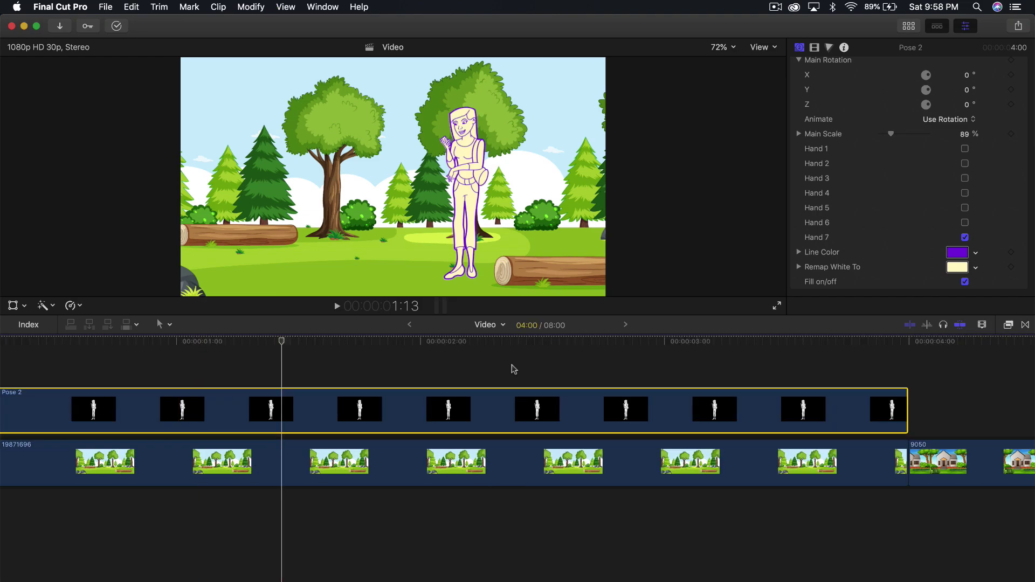
left_click(555, 389)
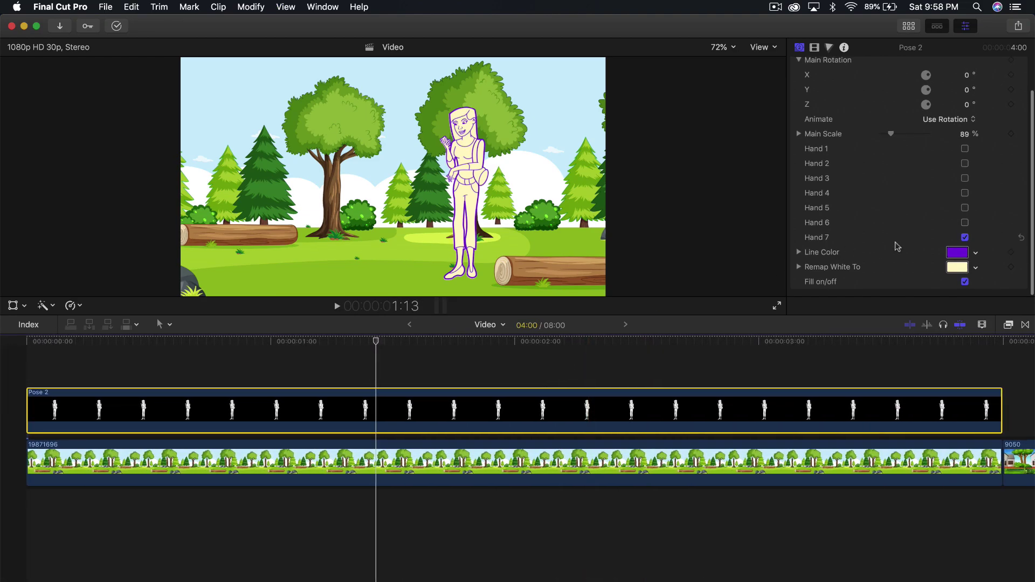
left_click(957, 252)
left_click_drag(701, 251, 928, 255)
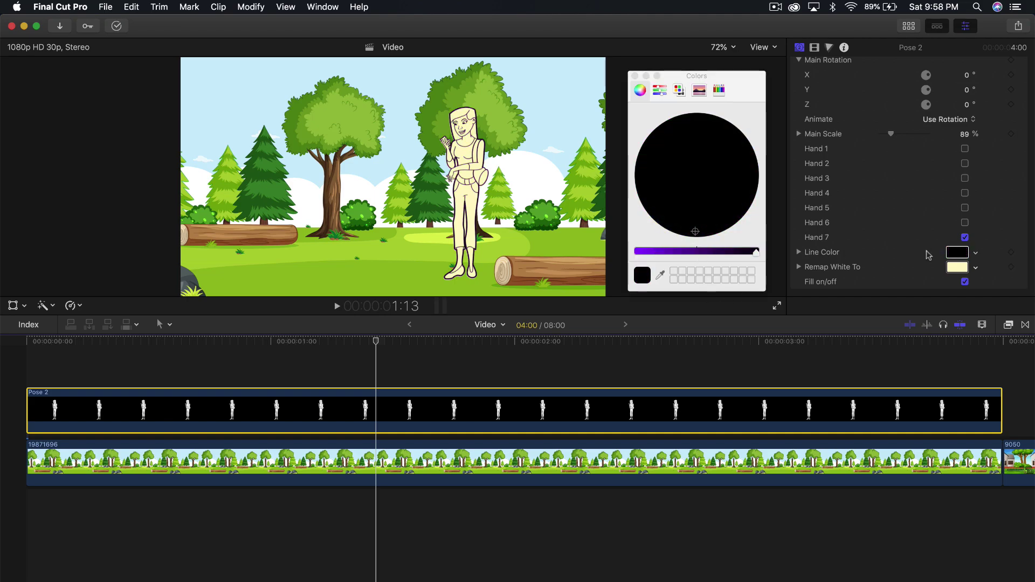
left_click(957, 251)
Step: Make the Remap White To color of Pose 2 a slightly stronger yellow and close the color picker
left_click(957, 267)
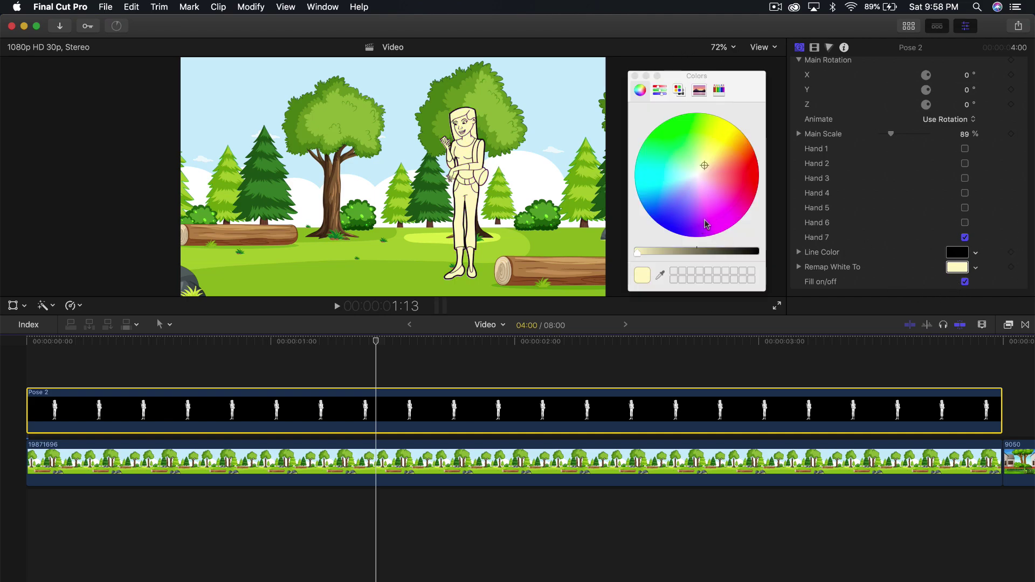
mouse_move(704, 168)
left_mouse_down()
mouse_move(676, 178)
mouse_move(723, 146)
mouse_move(707, 161)
left_mouse_up()
left_click(635, 76)
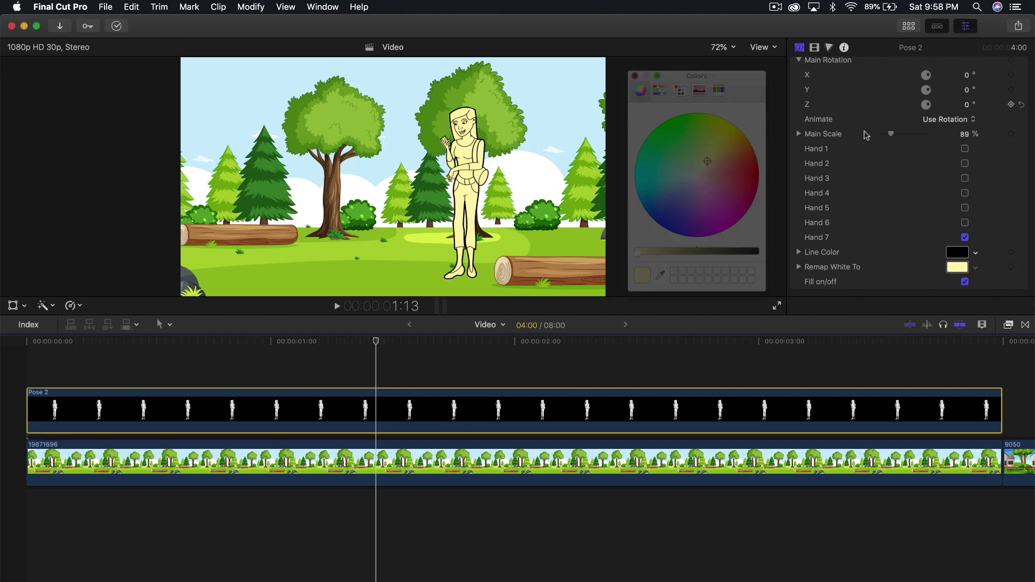
Step: Browse the Custom set of the Scribbly generators and preview Silhouette 1, Silhouette 2, Square 1 and Rectangle 1
scroll(903, 152, "up", 3)
scroll(902, 151, "down", 1)
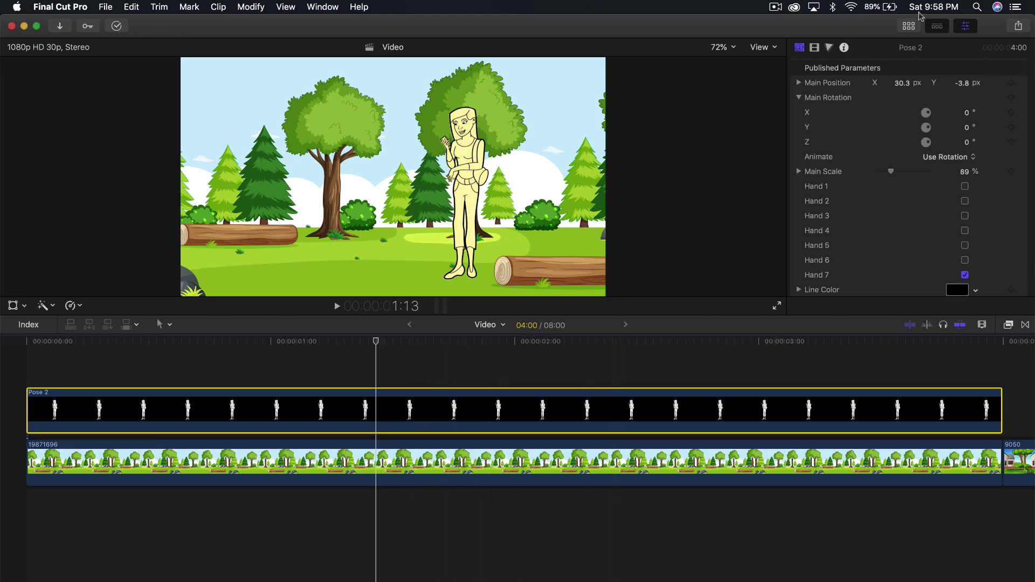
left_click(909, 27)
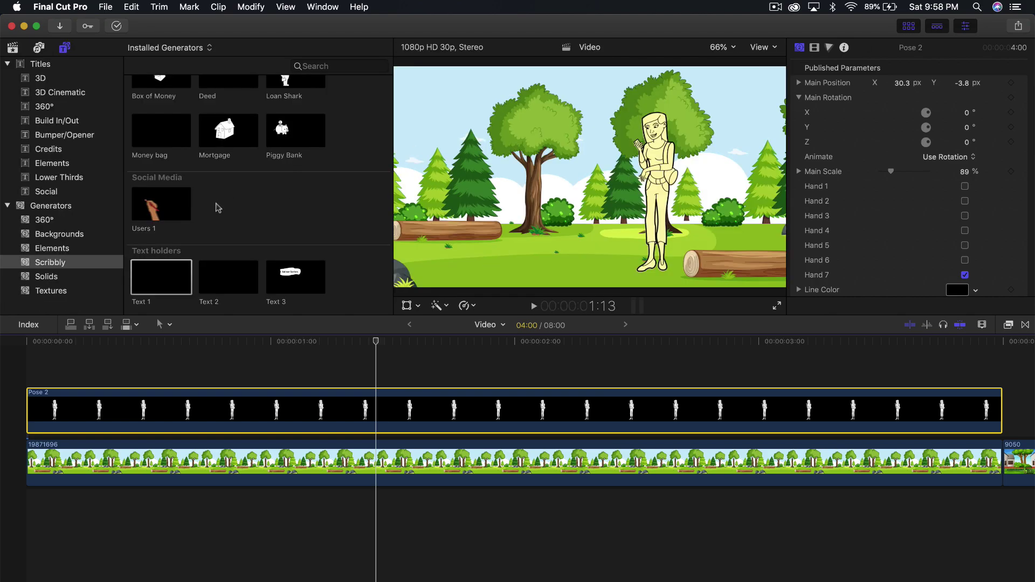
scroll(218, 208, "up", 10)
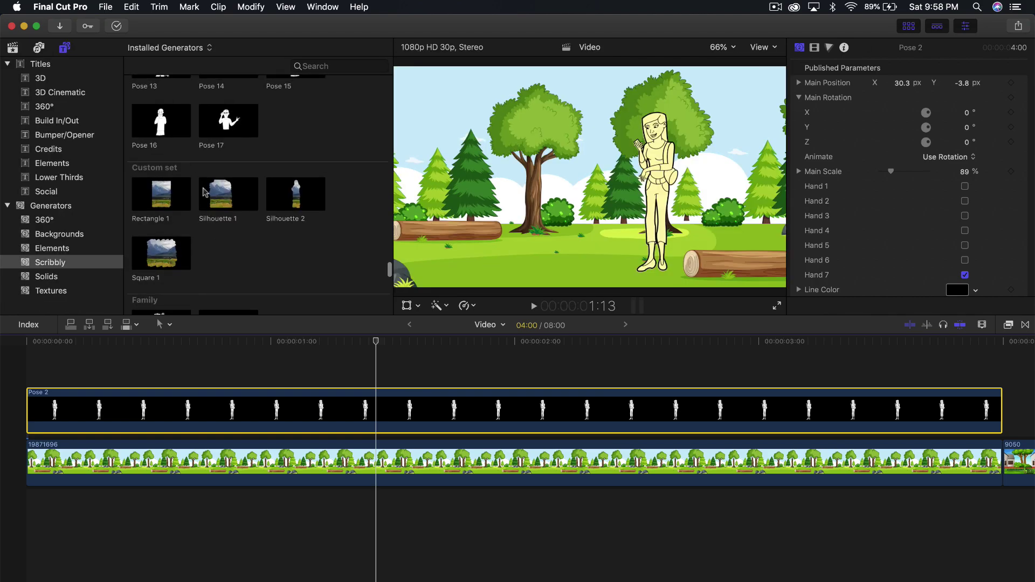
left_click(155, 200)
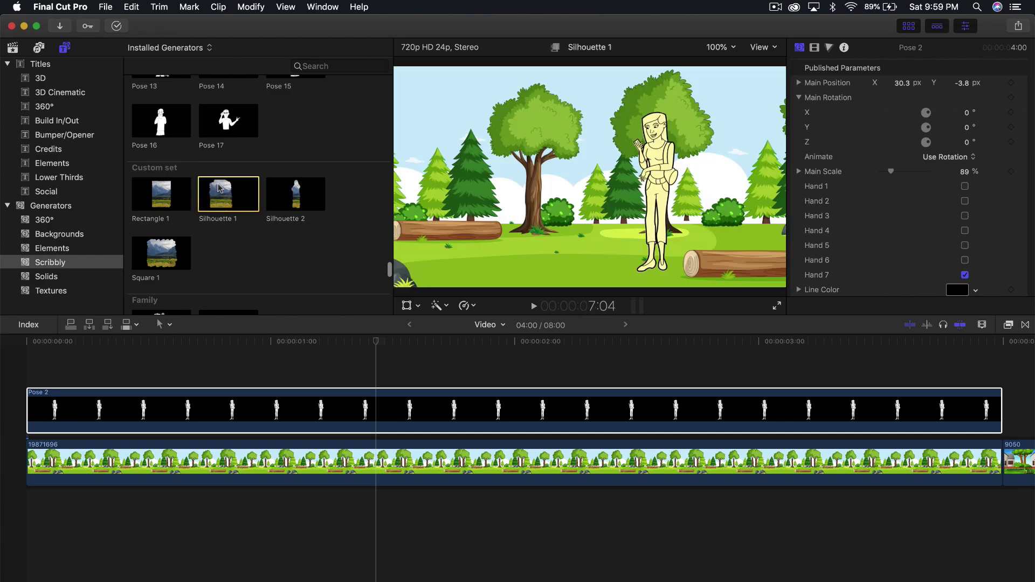
left_click(272, 188)
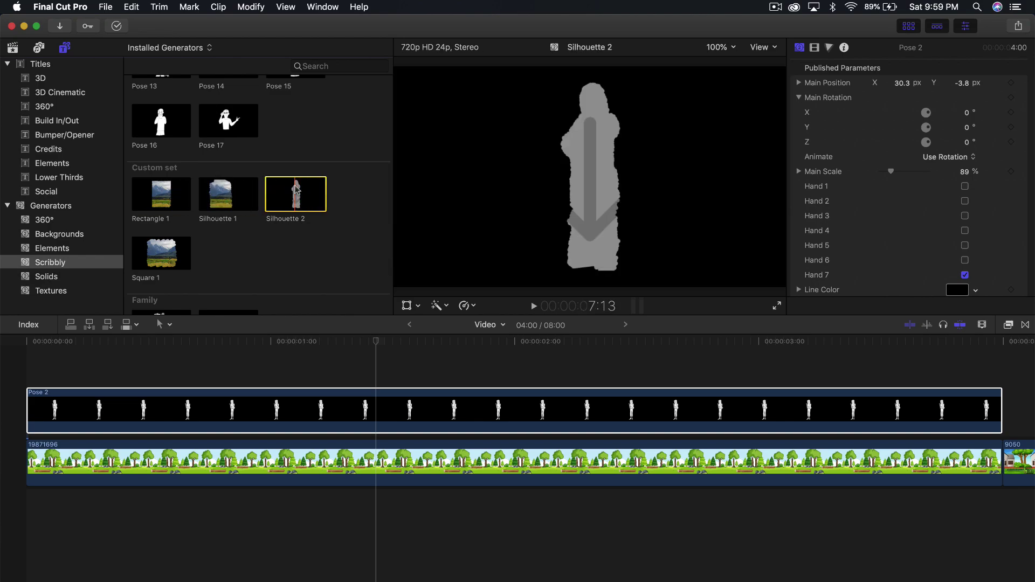
left_click(161, 252)
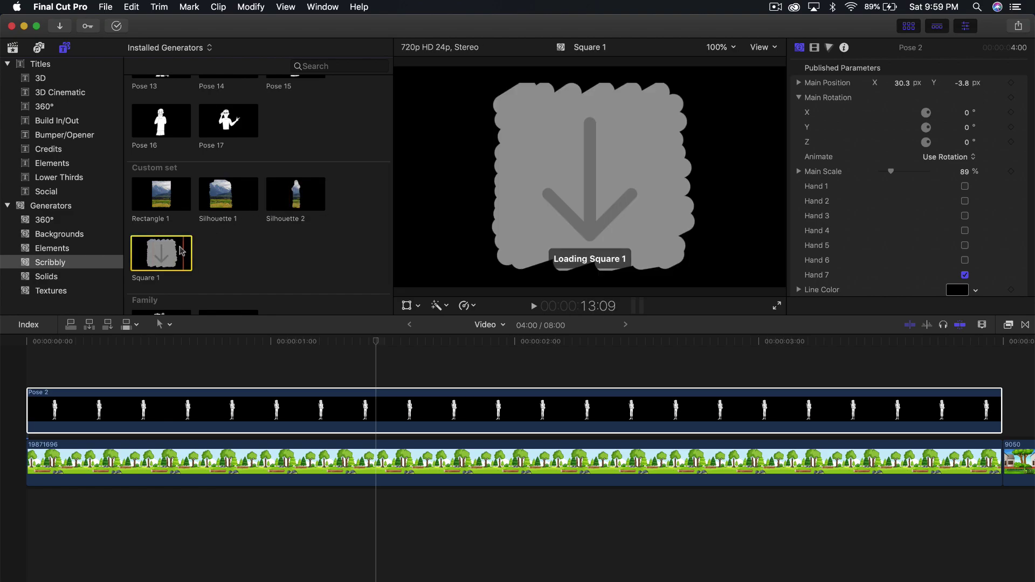
left_click(158, 196)
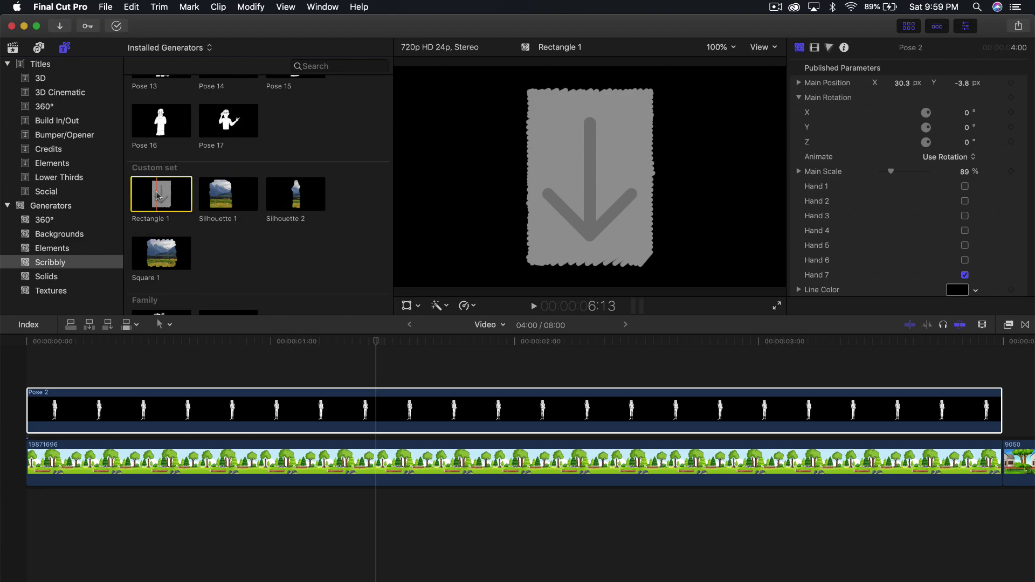
Step: Add the Rectangle 1 generator above the Pose 2 clip and trim its end to match the end of Pose 2
left_click_drag(158, 194, 169, 358)
scroll(259, 434, "right", 10)
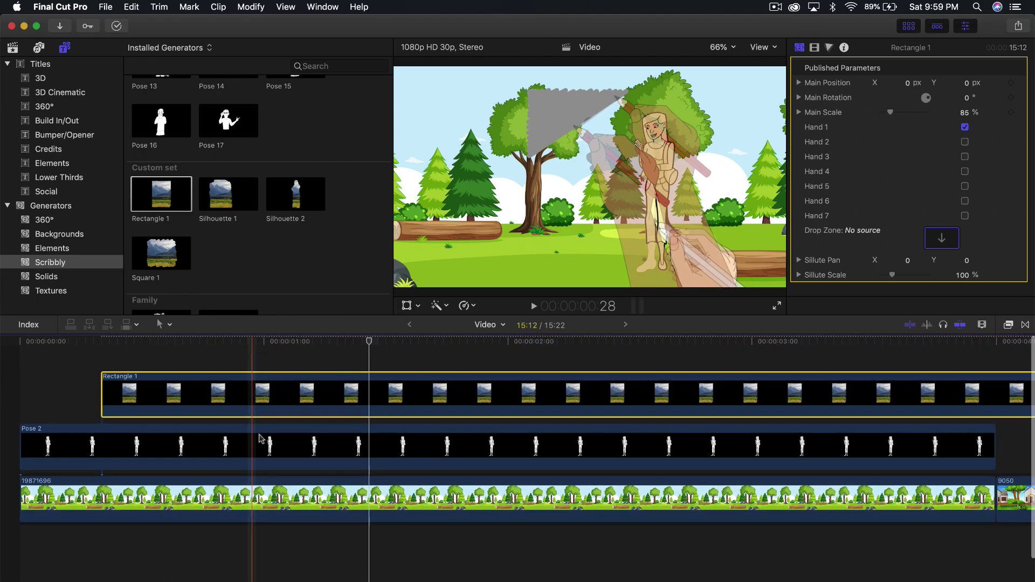
key("shift+z")
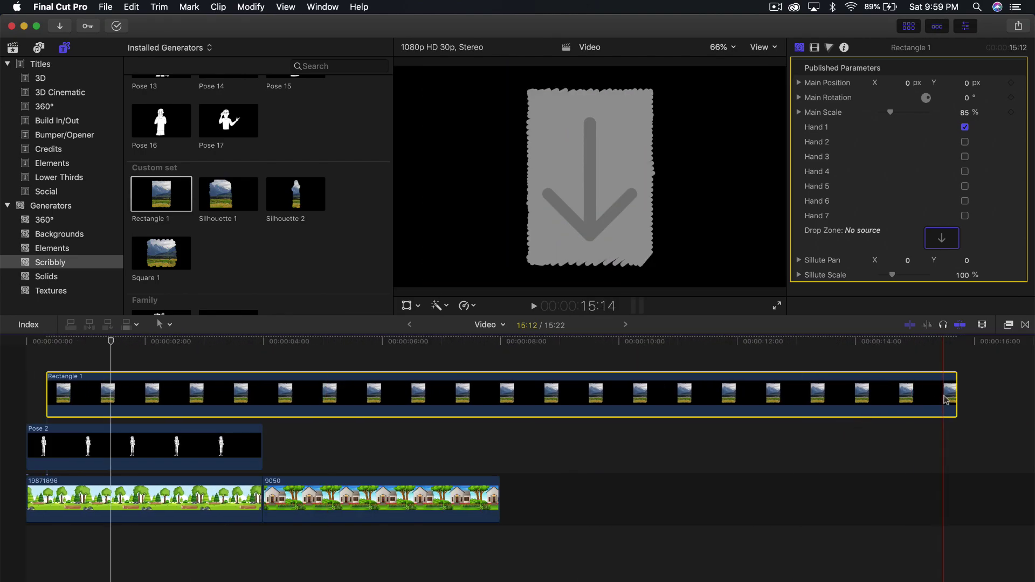
left_click_drag(956, 396, 263, 396)
key("shift+z")
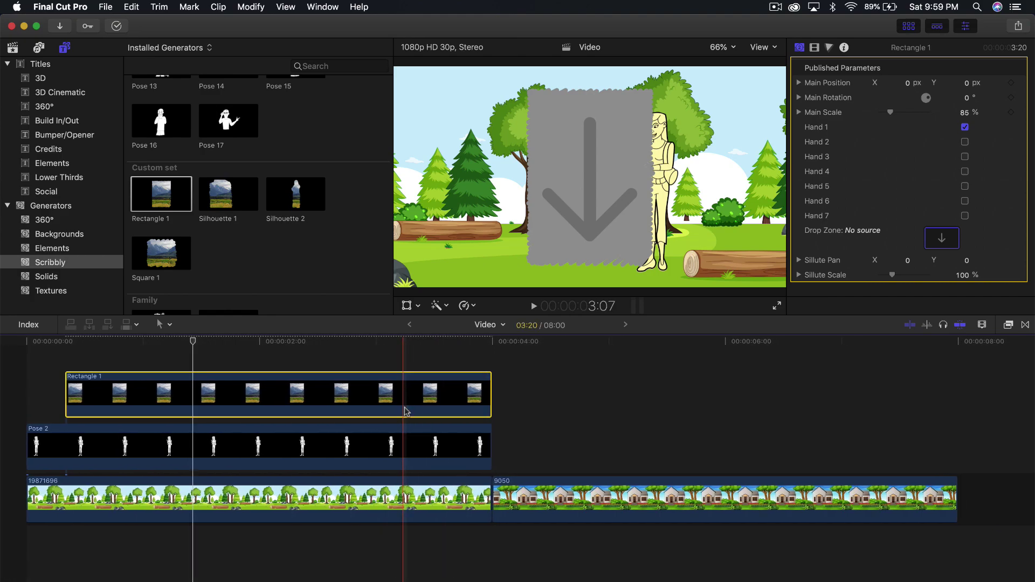
Step: Fill the drop zone of the Rectangle 1 clip with the text-message screenshot from the 12-4-20 event and apply it
left_click(9, 49)
left_click(253, 255)
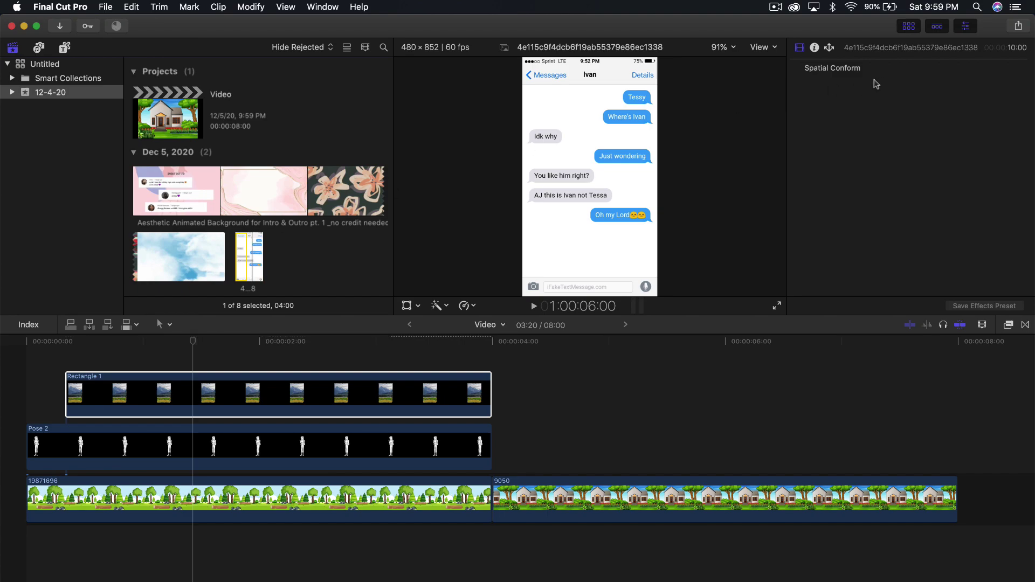
key("super+2")
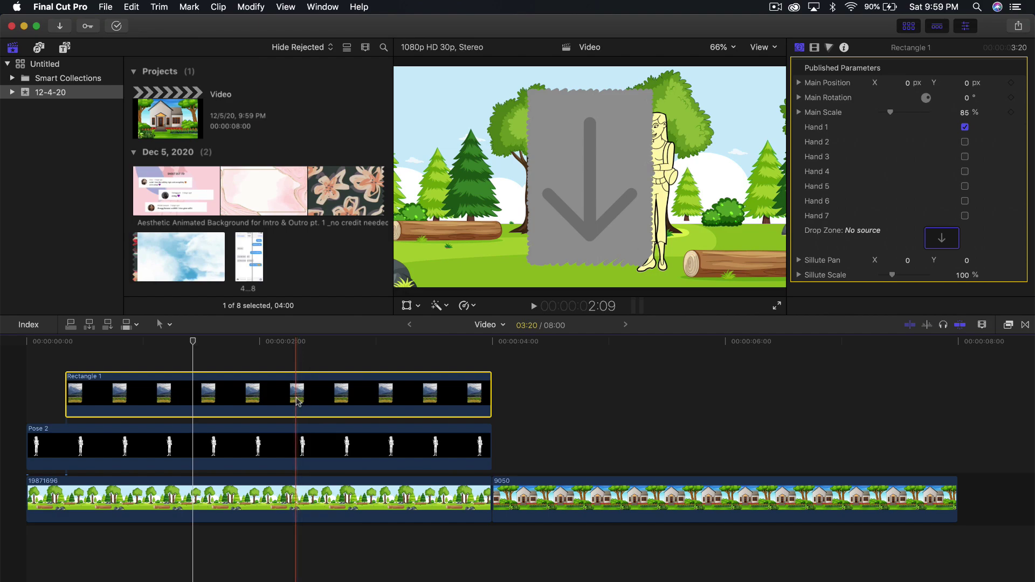
left_click(941, 238)
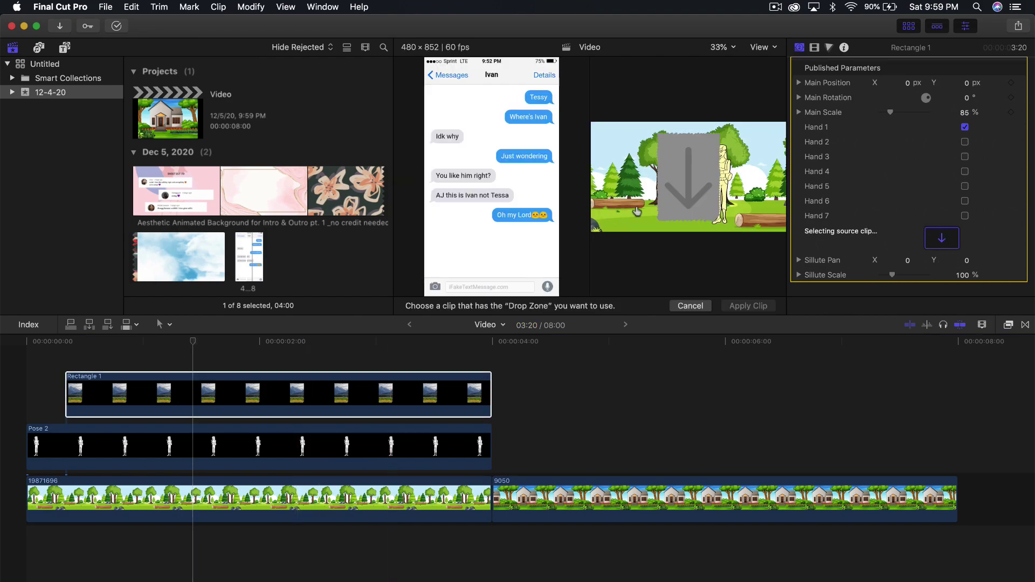
left_click(242, 251)
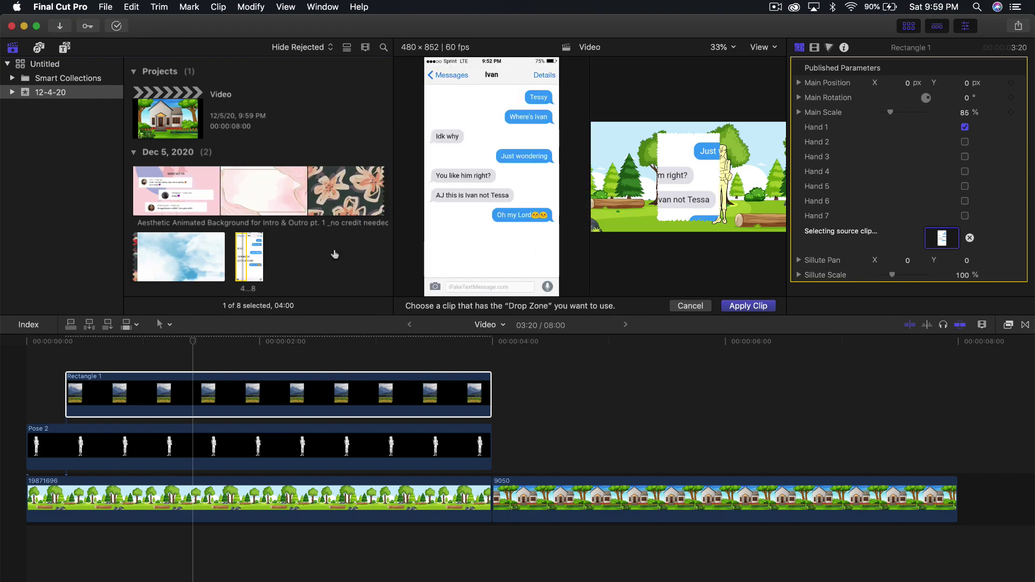
left_click(744, 305)
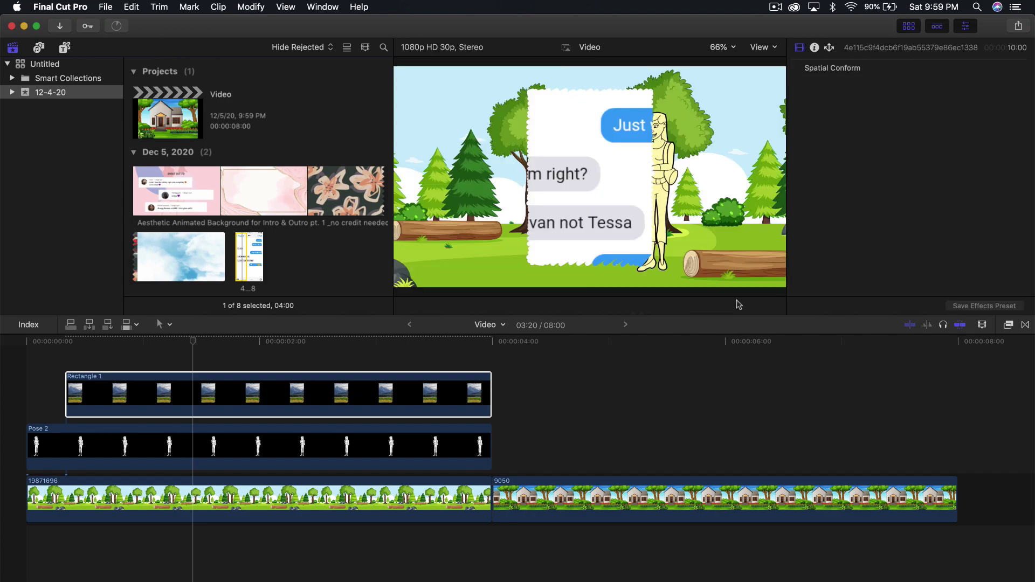
Step: Hide the browser, set Rectangle 1's Main Scale to 64% and Main Position X to -34.9 px, and turn off Hand 1
left_click(909, 27)
left_click(157, 393)
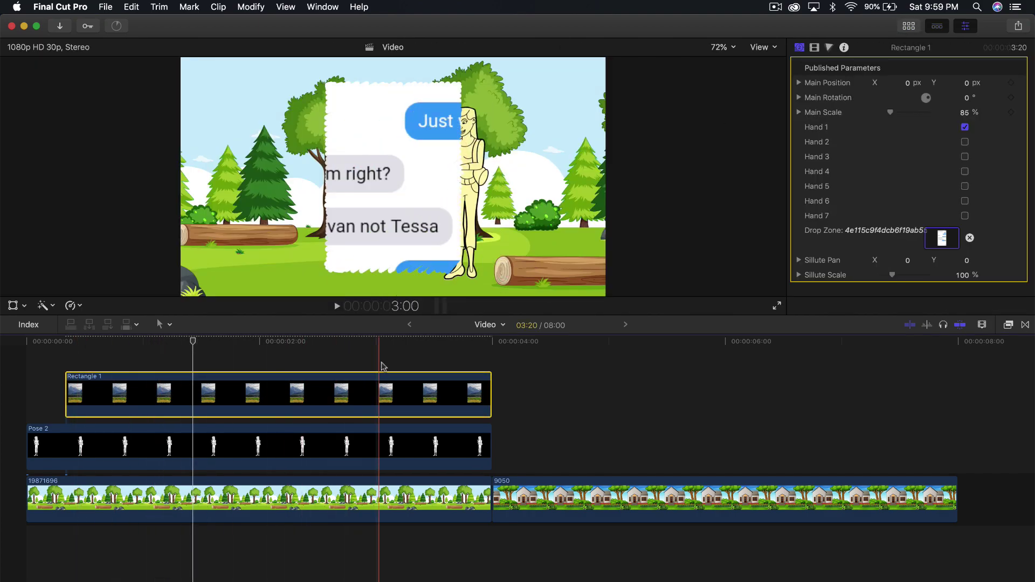
key("space")
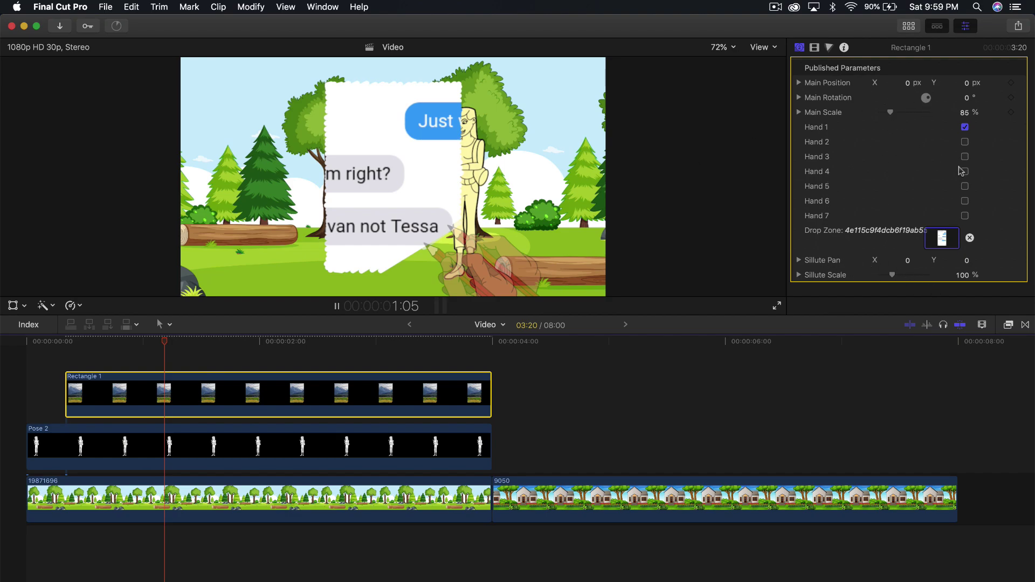
key("space")
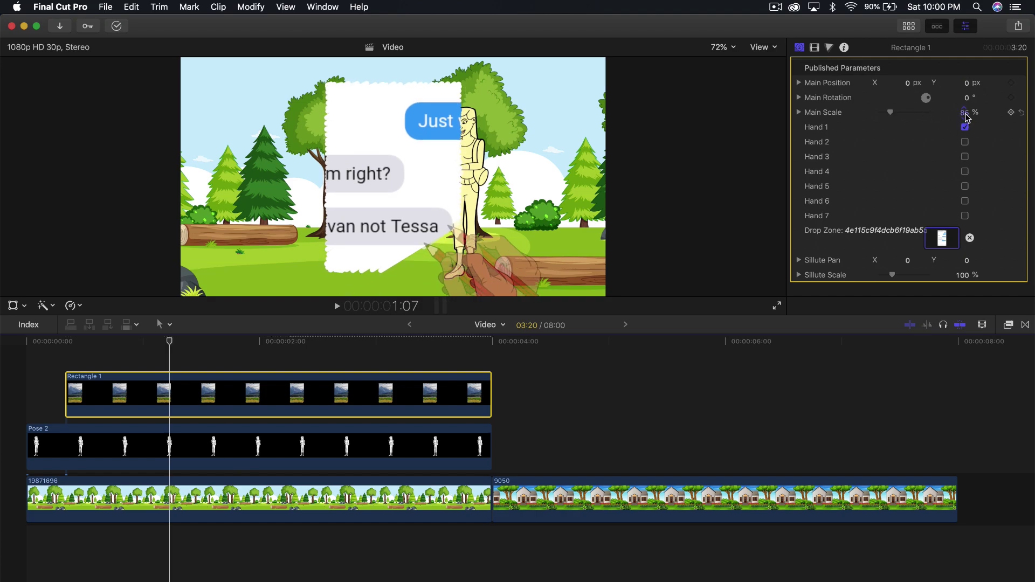
left_click_drag(966, 114, 964, 132)
left_click_drag(899, 82, 899, 157)
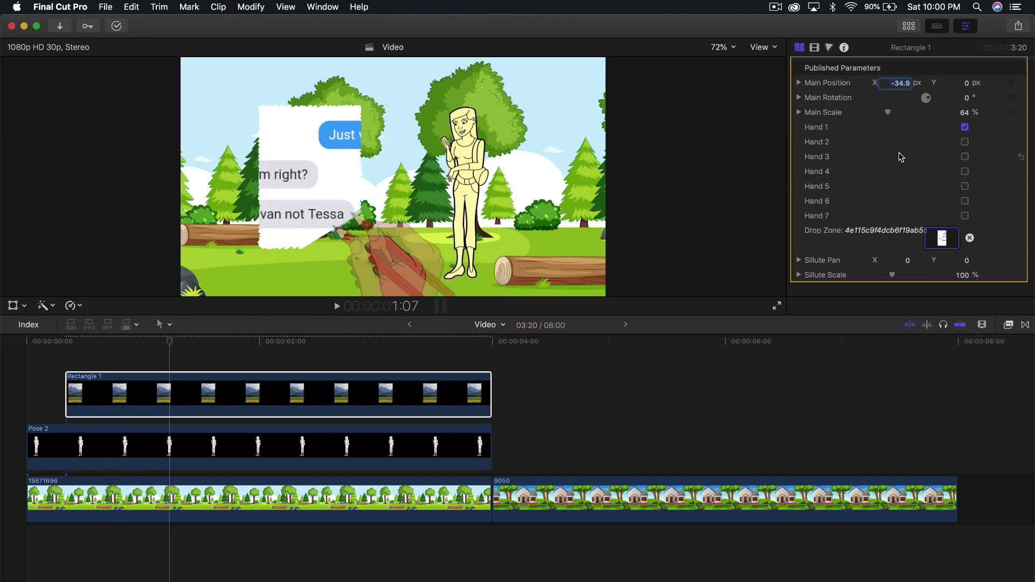
left_click(965, 128)
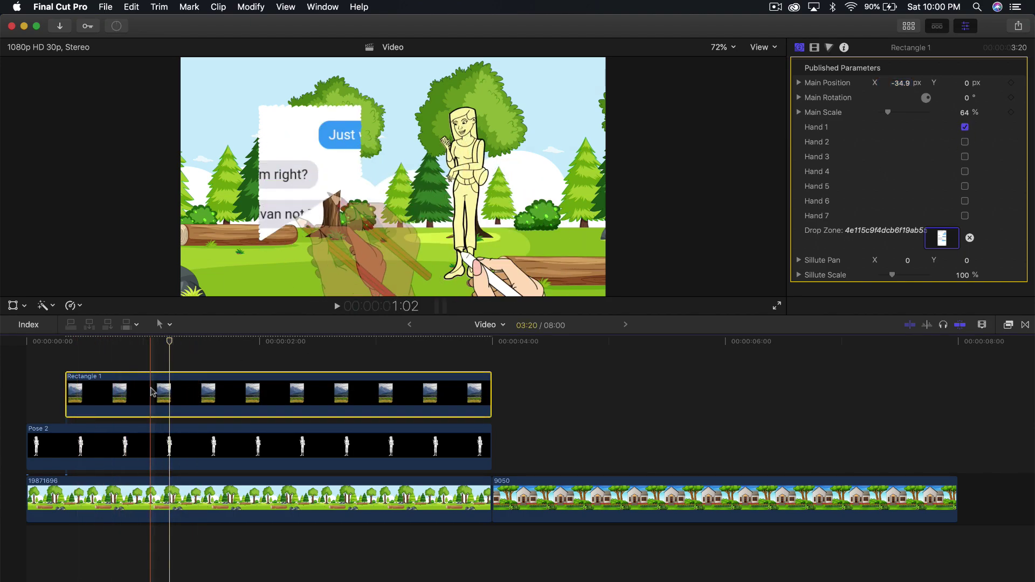
left_click(965, 128)
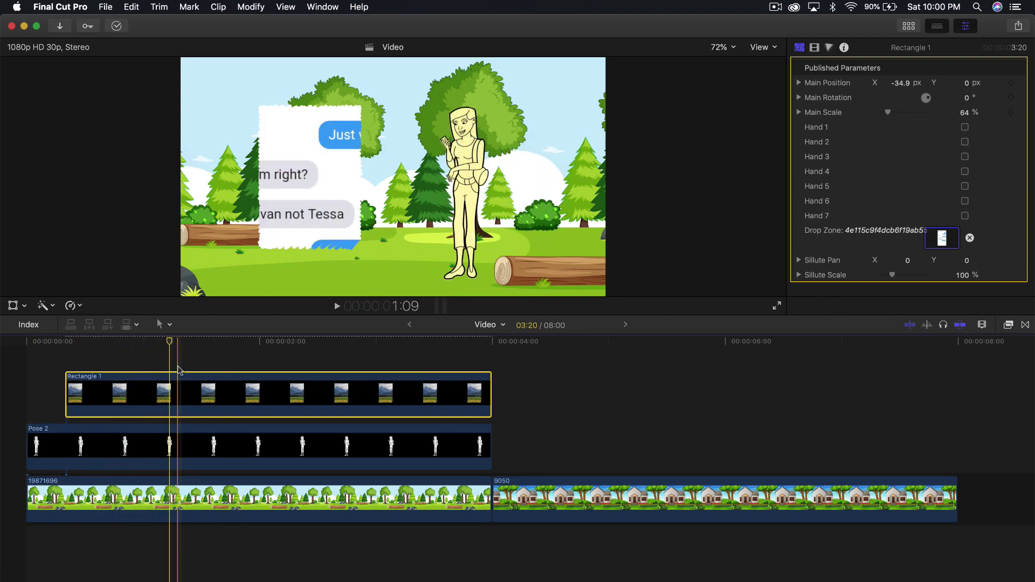
Step: Fit the text-message image inside Rectangle 1 with Sillute Scale 41% and Sillute Pan X 0.2, Y -13.3, and play it back
mouse_move(909, 263)
left_mouse_down()
mouse_move(951, 262)
mouse_move(901, 264)
left_mouse_up()
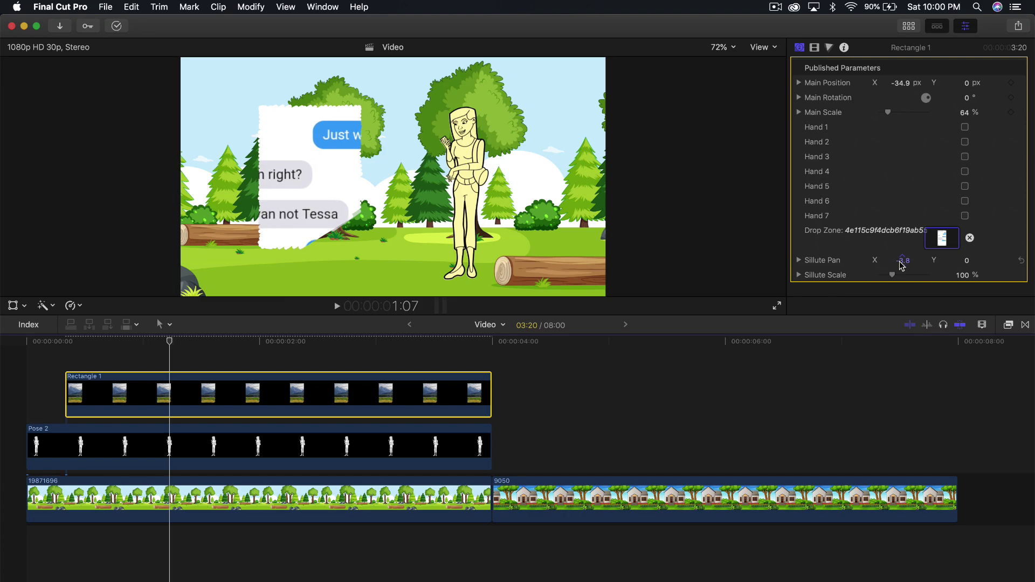
left_click_drag(967, 264, 969, 266)
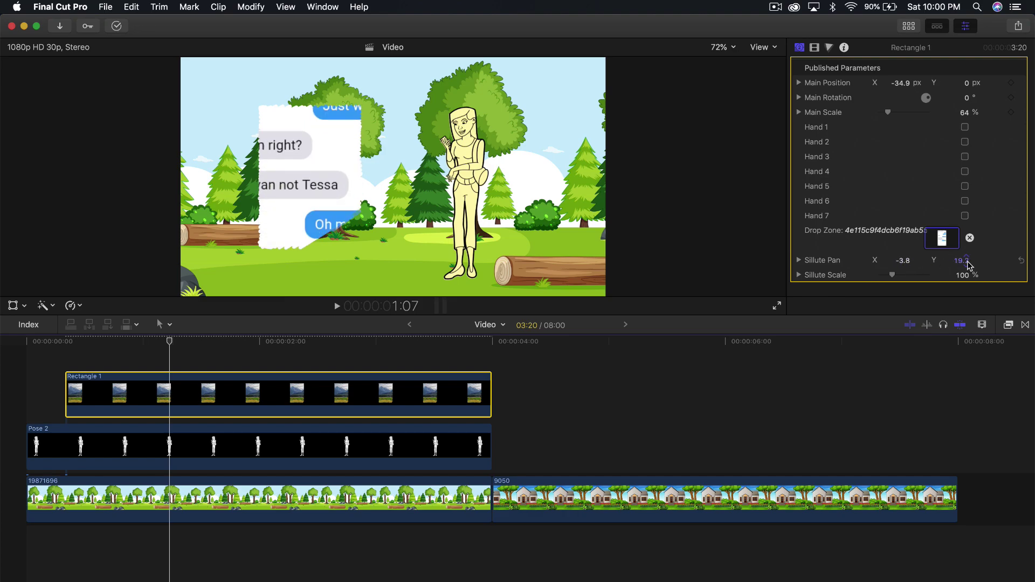
mouse_move(894, 275)
left_mouse_down()
mouse_move(883, 276)
mouse_move(930, 262)
mouse_move(907, 261)
left_mouse_up()
key("alt+apostrophe")
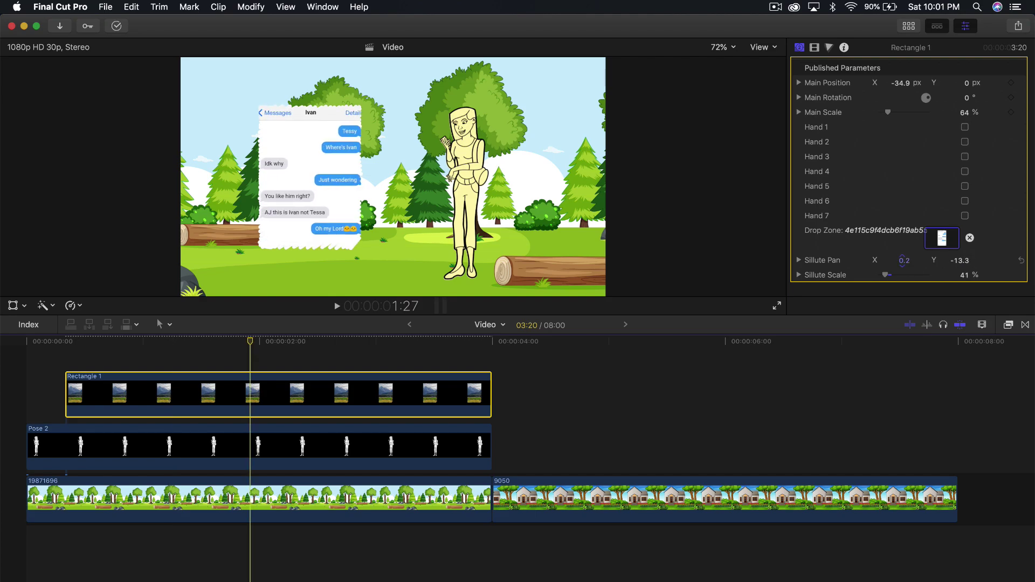
key("Home")
key("space")
key("Home")
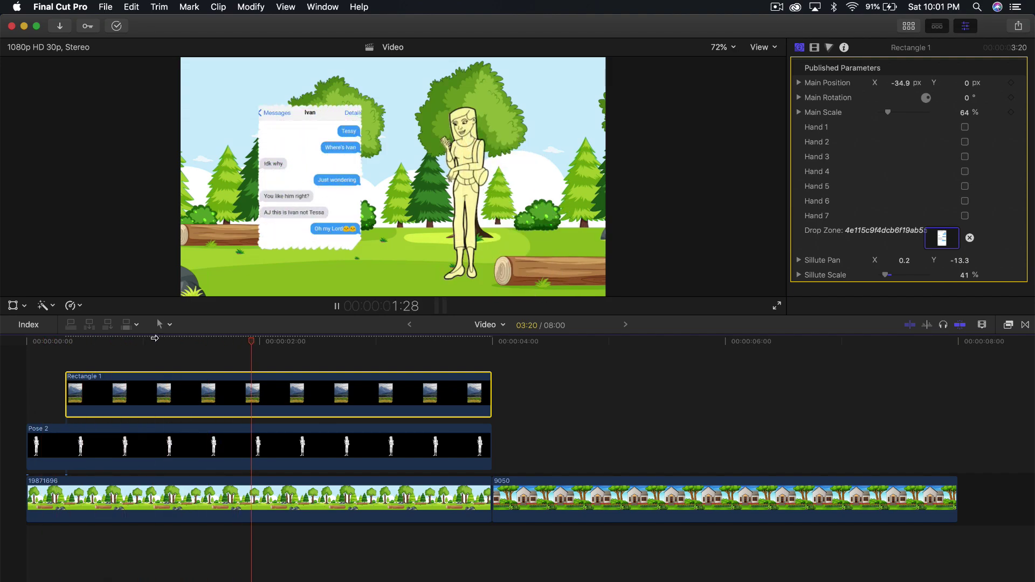
Step: Select the Pose 2 clip and add a Main Position keyframe at about 1:10
left_click(120, 446)
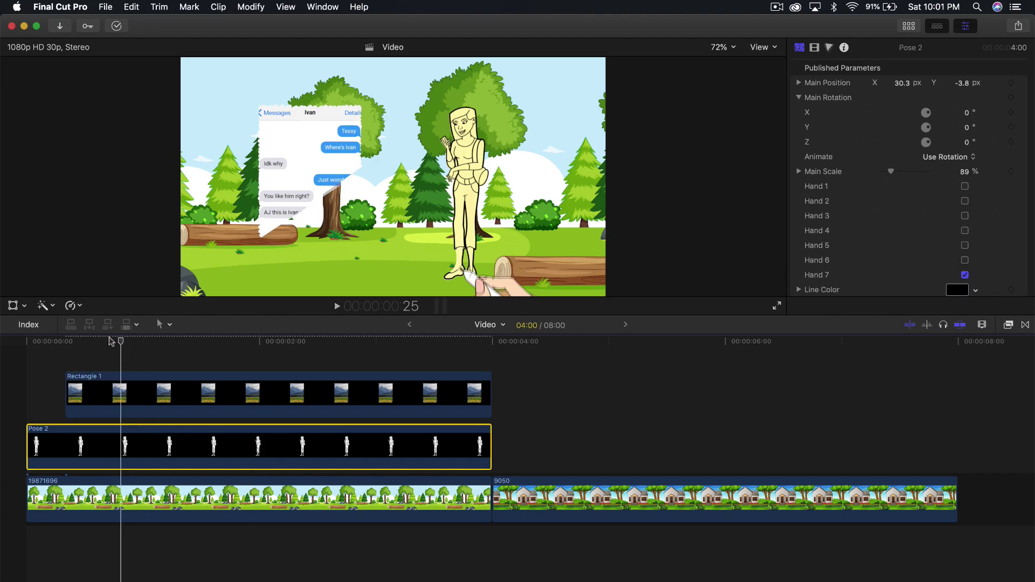
left_click(50, 342)
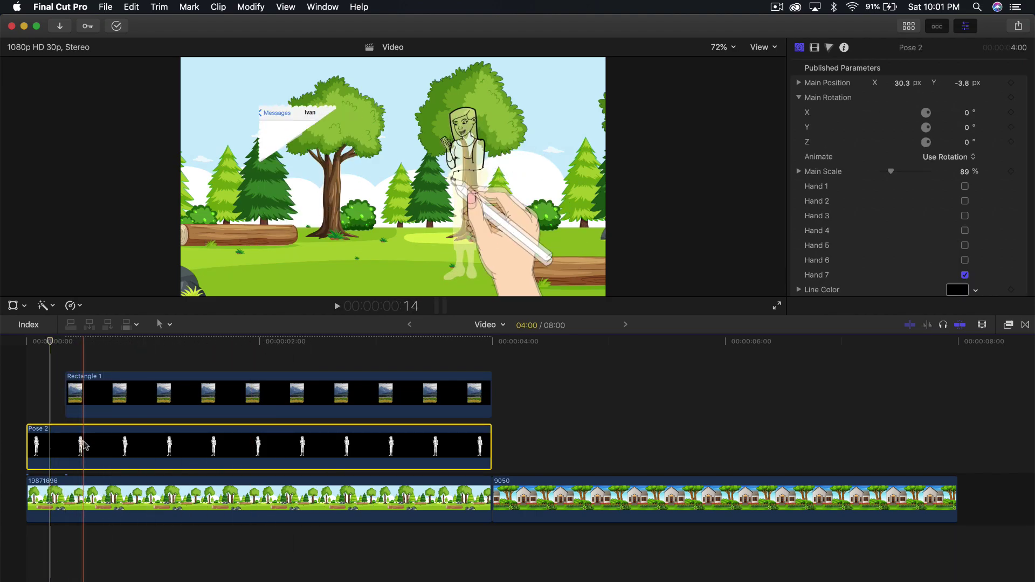
key("v")
key("v")
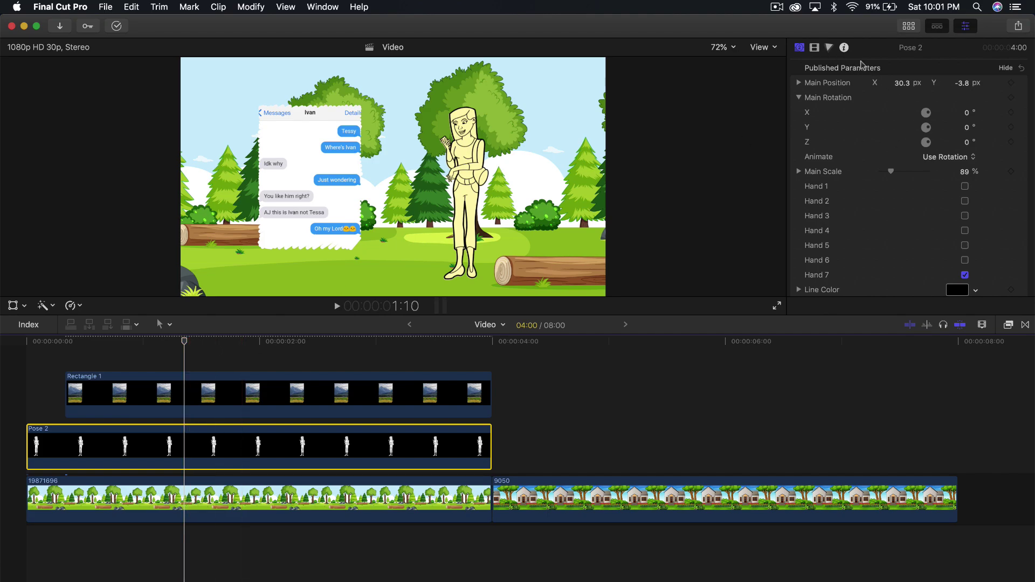
left_click(1011, 83)
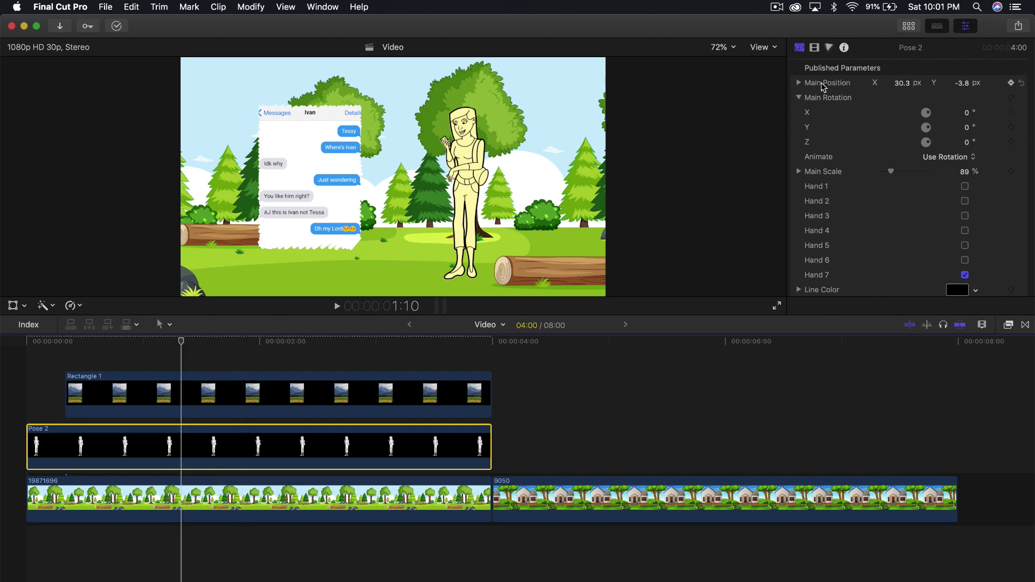
Step: Animate Pose 2 toward the text-message image with Main Position X at 7.6 px at 2:00, and play back the move
left_click_drag(181, 339, 279, 333)
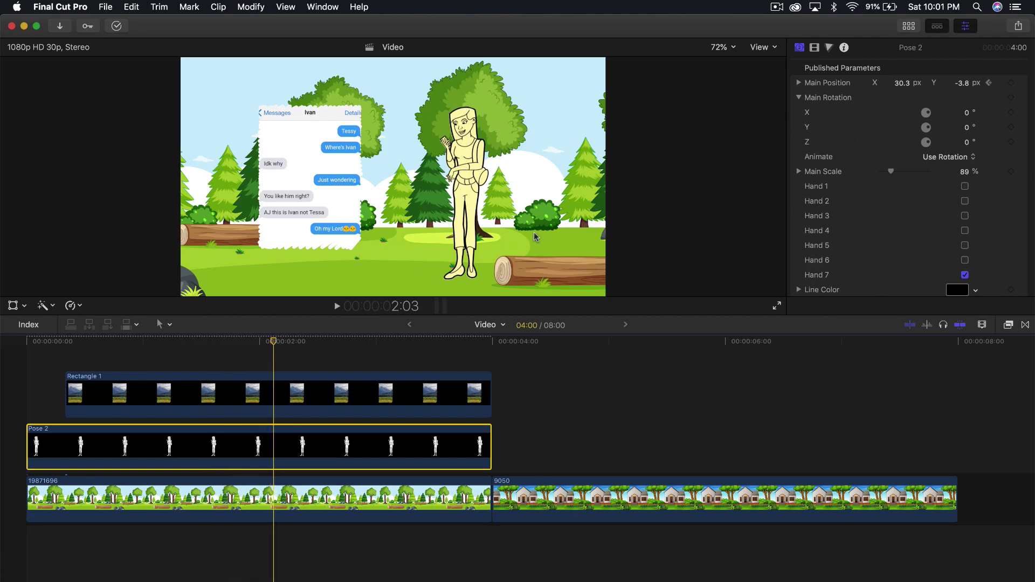
left_click(260, 339)
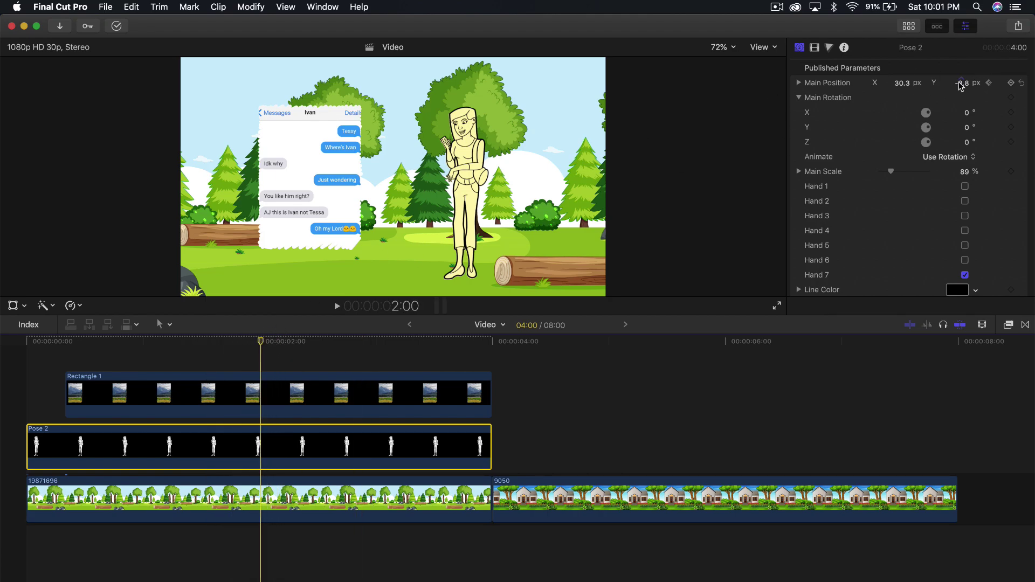
left_click_drag(902, 83, 335, 132)
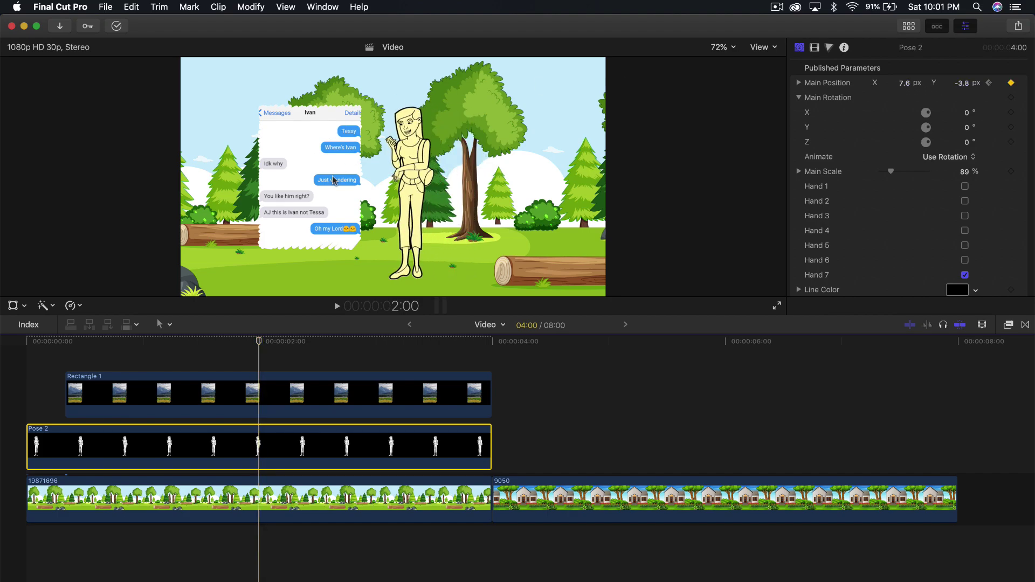
left_click_drag(257, 341, 45, 353)
key("space")
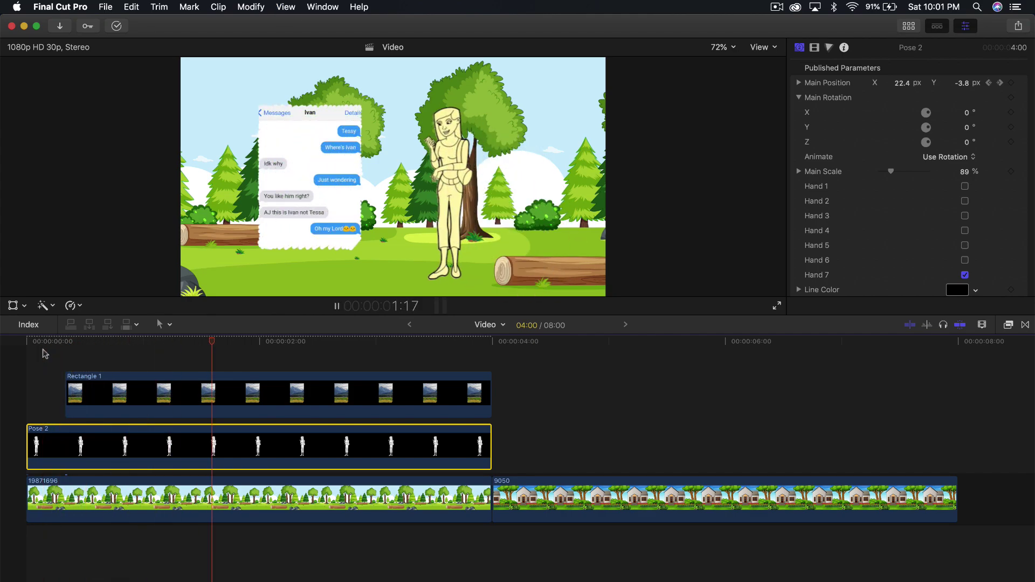
Step: Add the default transition to both ends of the Rectangle 1 and Pose 2 clips
left_click(430, 544)
left_click_drag(510, 468, 454, 374)
right_click(473, 399)
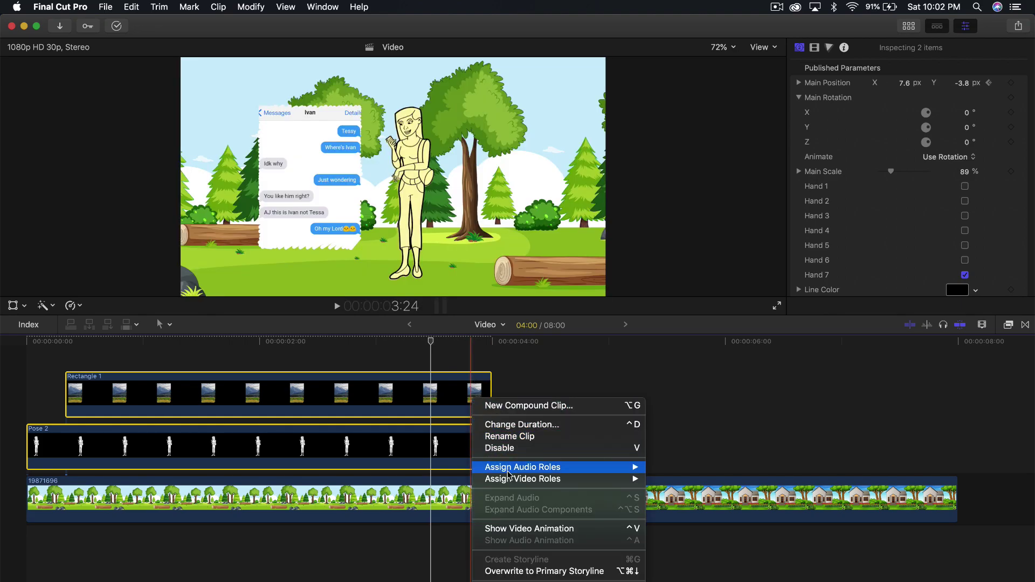
left_click(931, 367)
left_click(1025, 325)
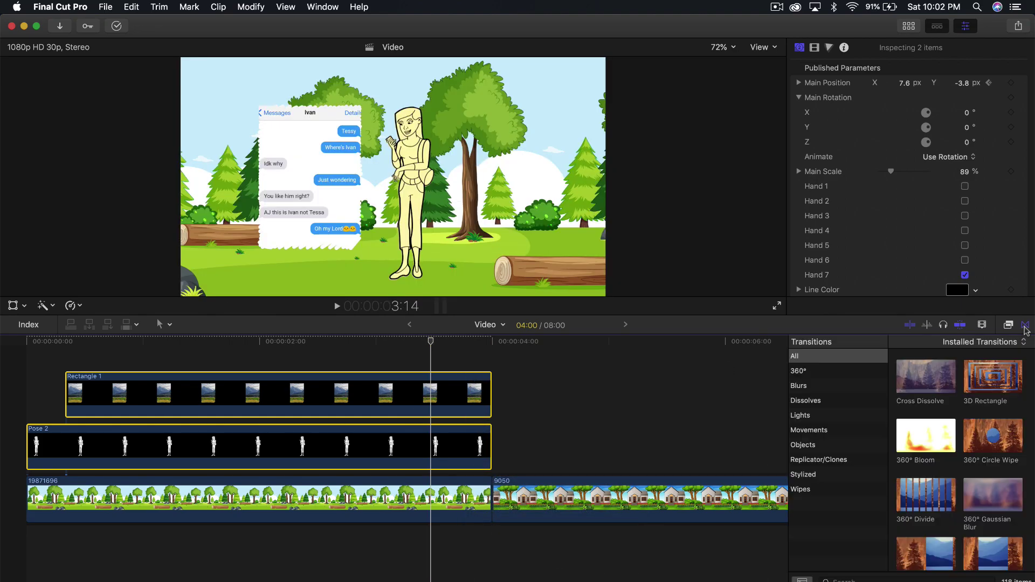
left_click(474, 399)
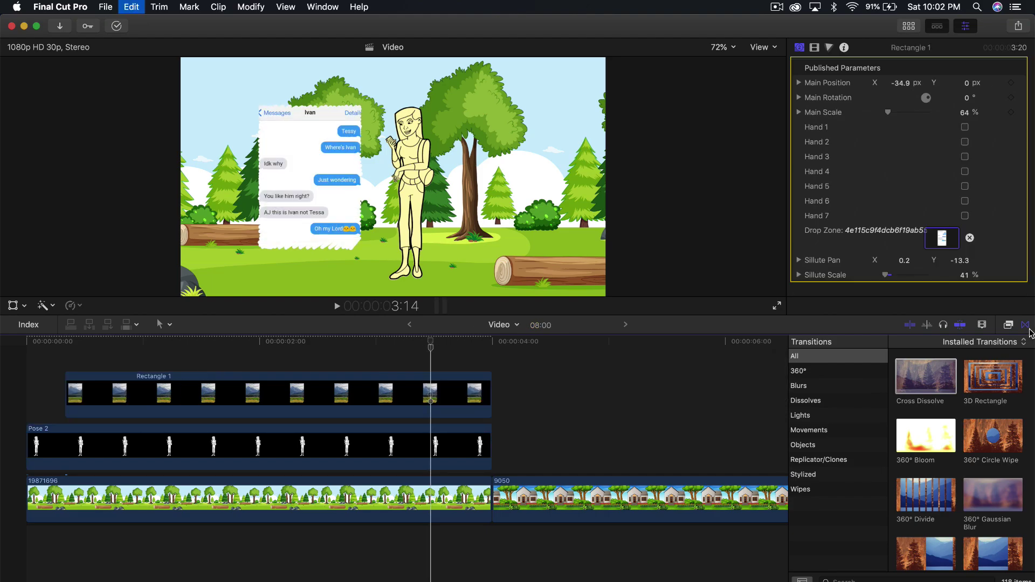
key("ctrl+super+5")
left_click(406, 431, "super")
key("super+t")
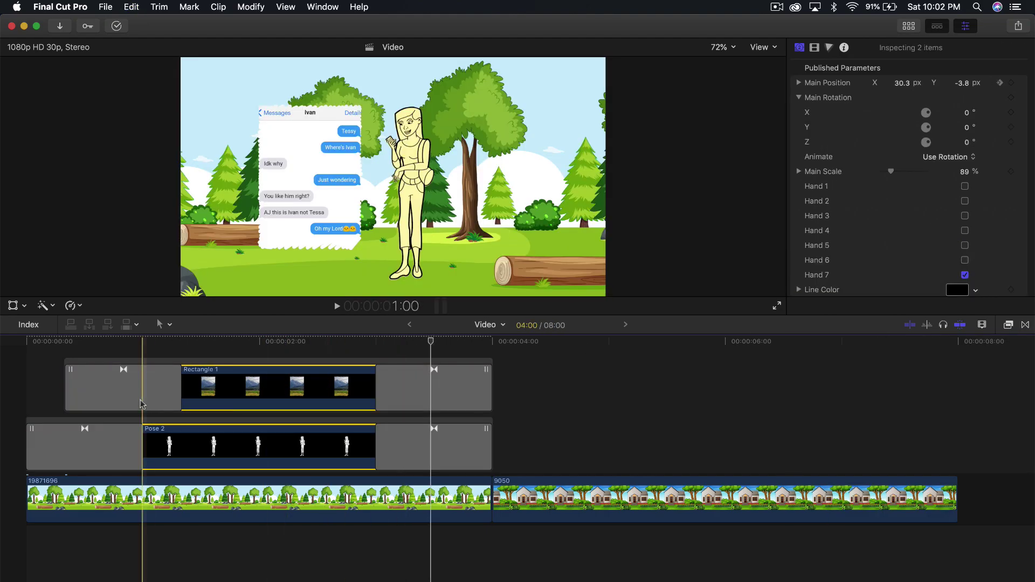
Step: Remove the opening transitions from Rectangle 1 and Pose 2, and add a transition between the 19871696 and 9050 background clips
left_click(98, 415)
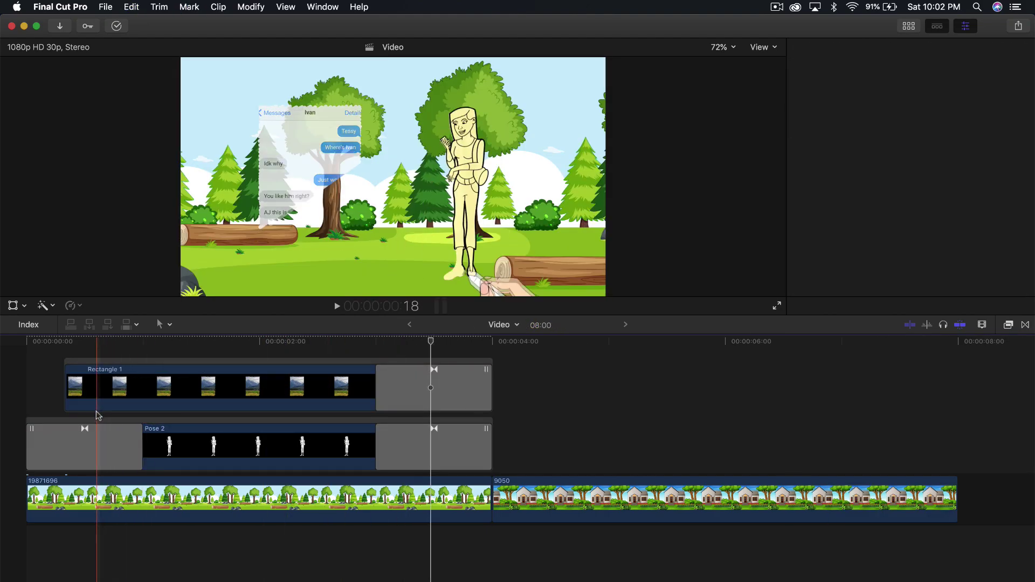
key("space")
left_click(317, 388)
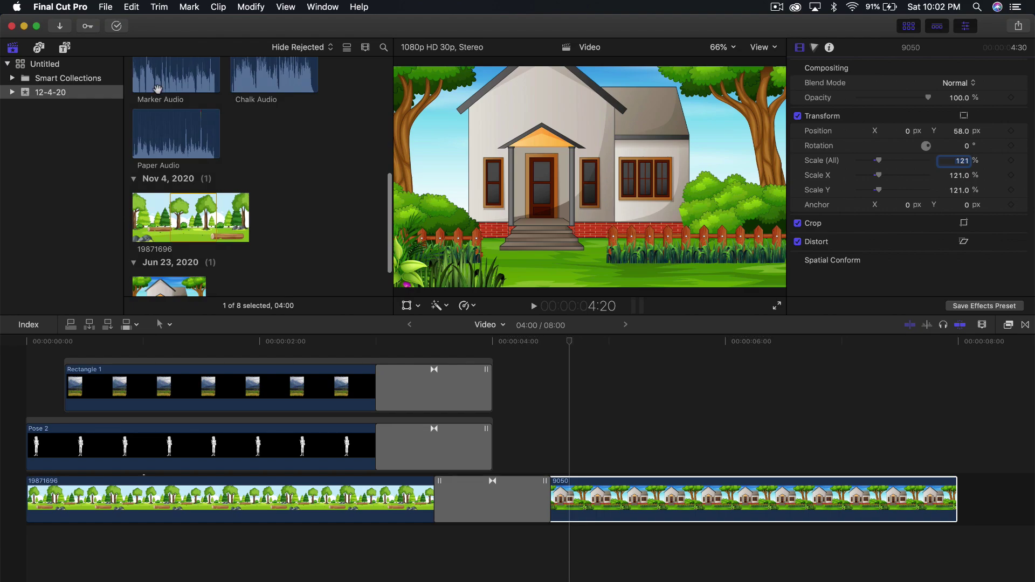
Step: Place the Marker Audio clip under the background clips at the start of the timeline
scroll(158, 89, "up", 2)
left_click(179, 114)
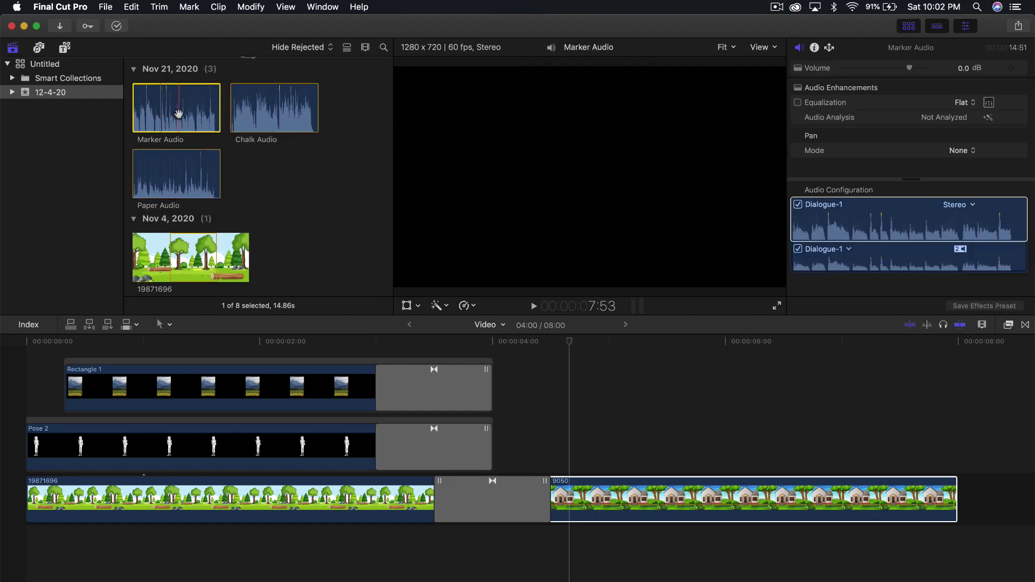
mouse_move(172, 114)
left_mouse_down()
mouse_move(58, 552)
mouse_move(34, 540)
left_mouse_up()
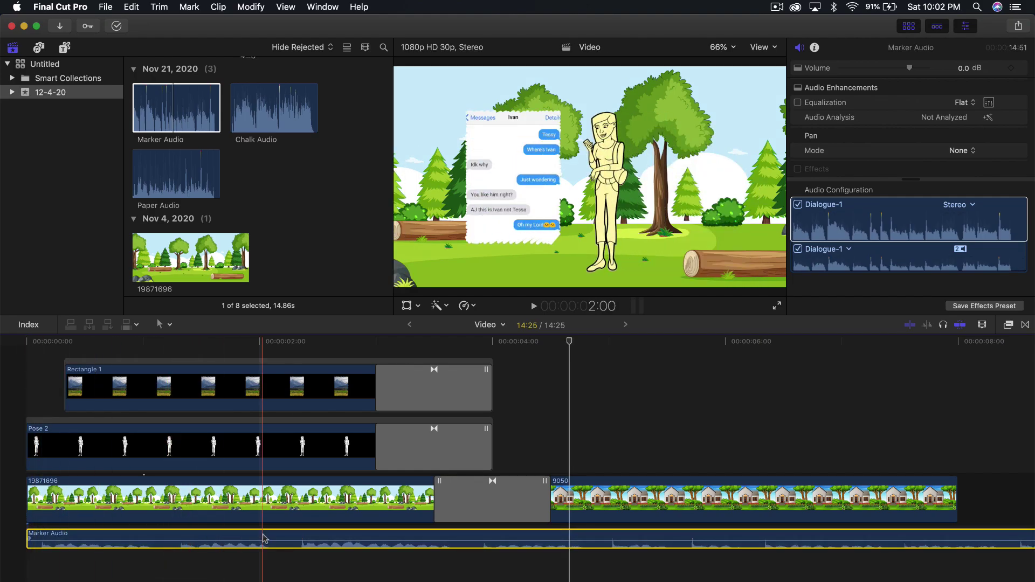
Step: Play back the scene through the 9050 background to check the Marker Audio sound
scroll(571, 539, "right", 5)
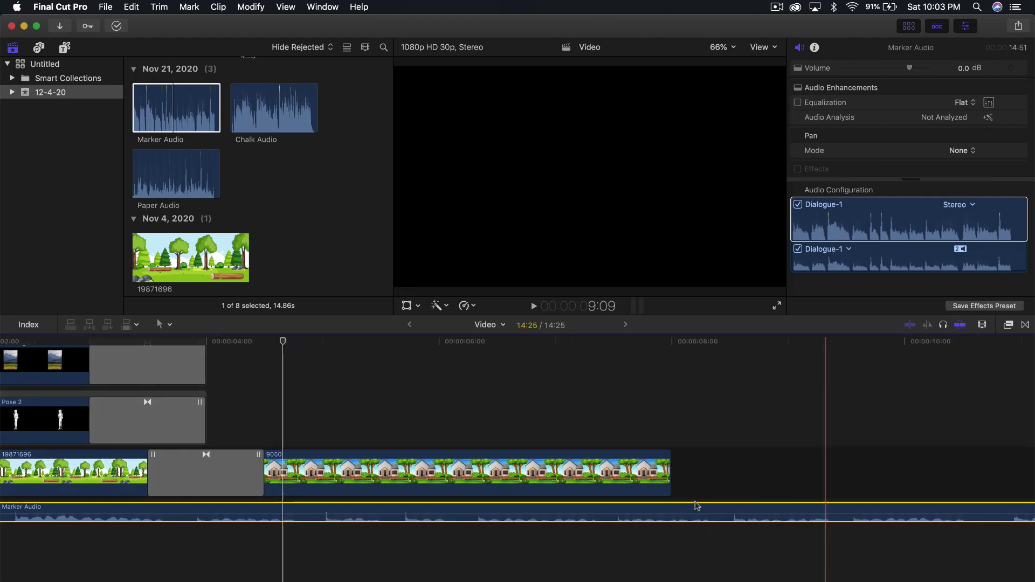
key("space")
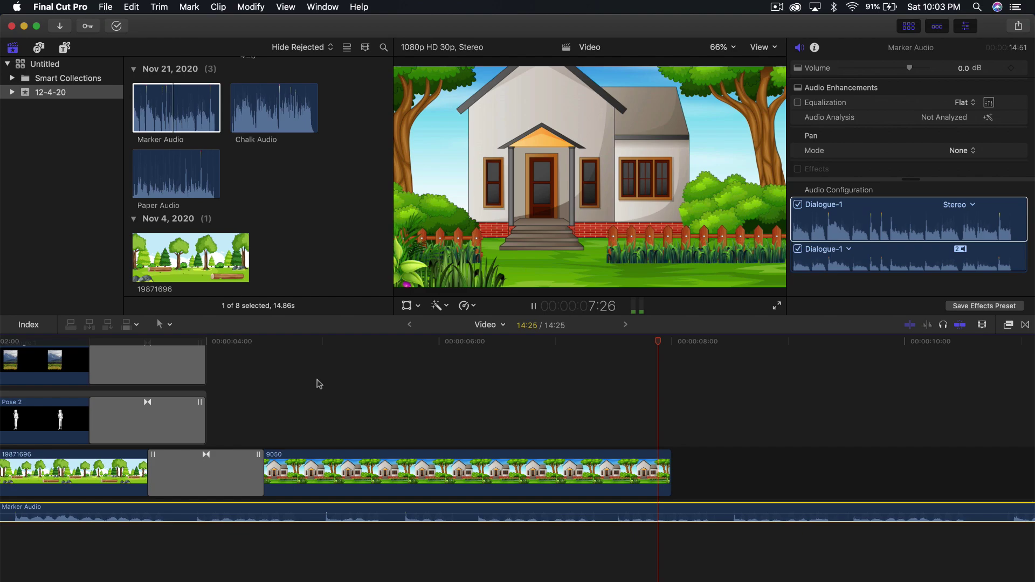
key("space")
scroll(320, 383, "left", 5)
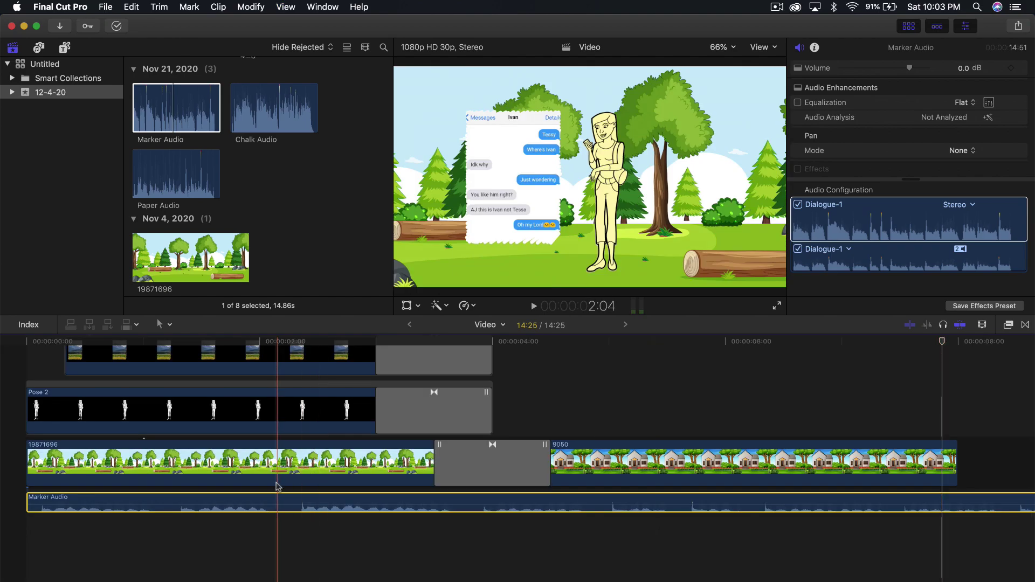
Step: Cut the Marker Audio clip at about 1:07, delete the remainder after the cut, and play back the scene
key("b")
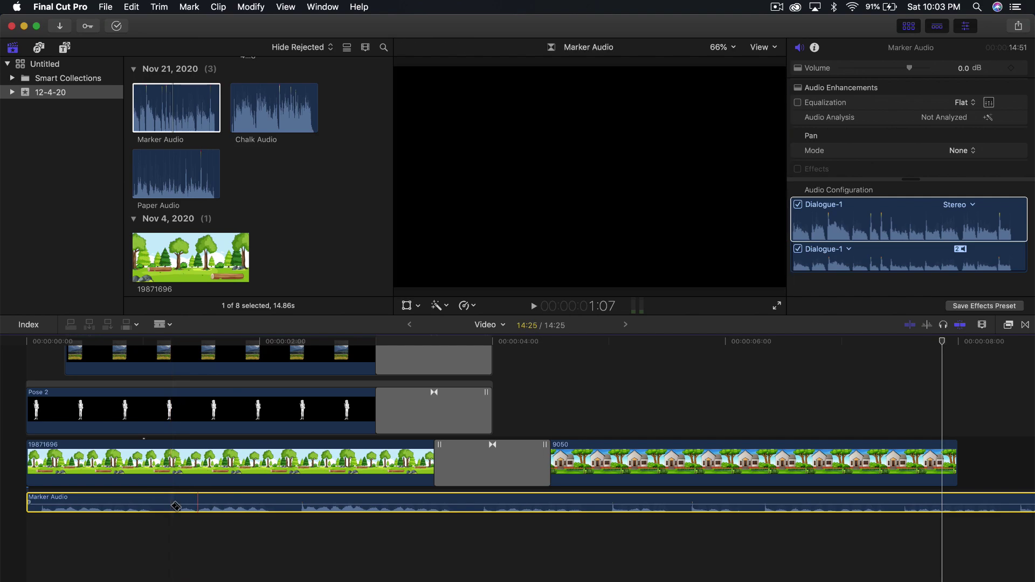
left_click(171, 501)
key("a")
left_click(303, 507)
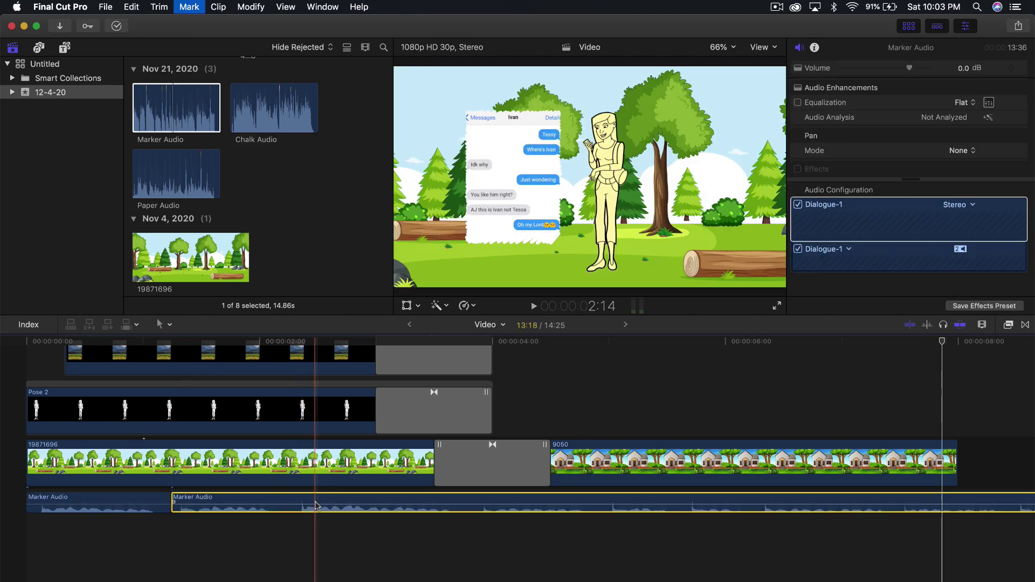
key("Delete")
key("space")
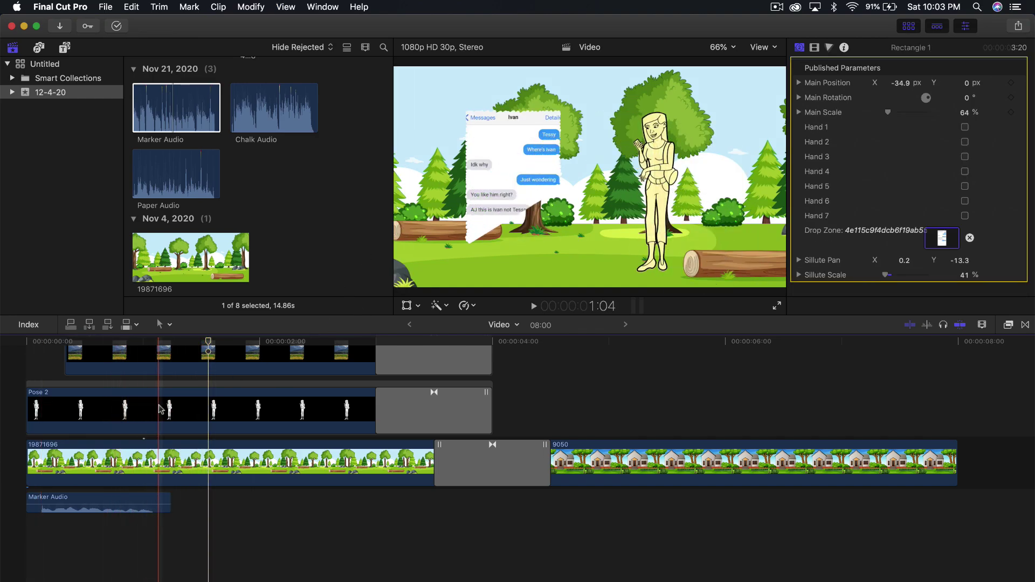
Step: Place the Scribbly Text 1 generator above the 9050 clip, near its beginning, and hide the media browser
key("alt+super+1")
scroll(227, 216, "down", 5)
left_click(138, 275)
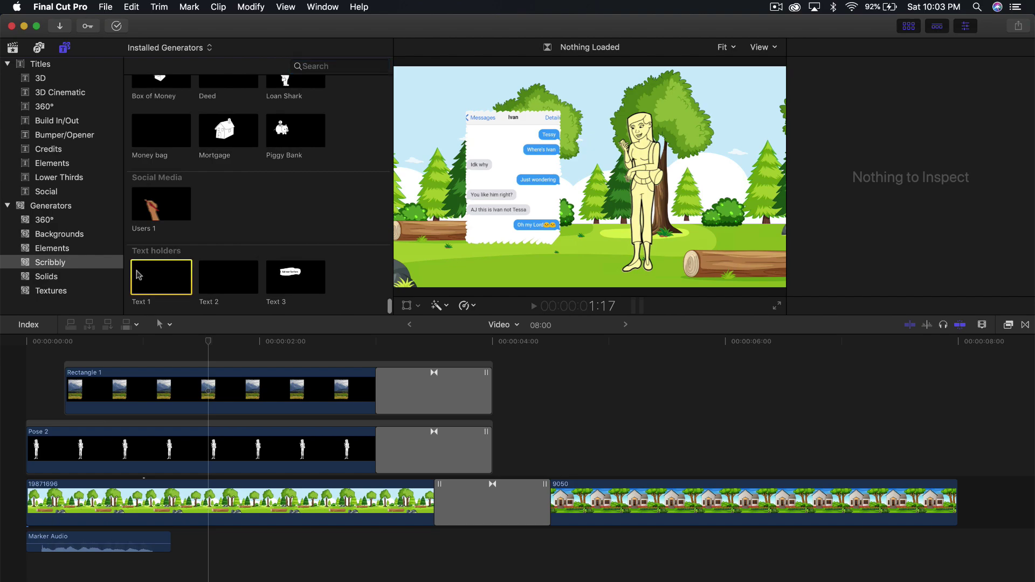
left_click_drag(139, 275, 591, 469)
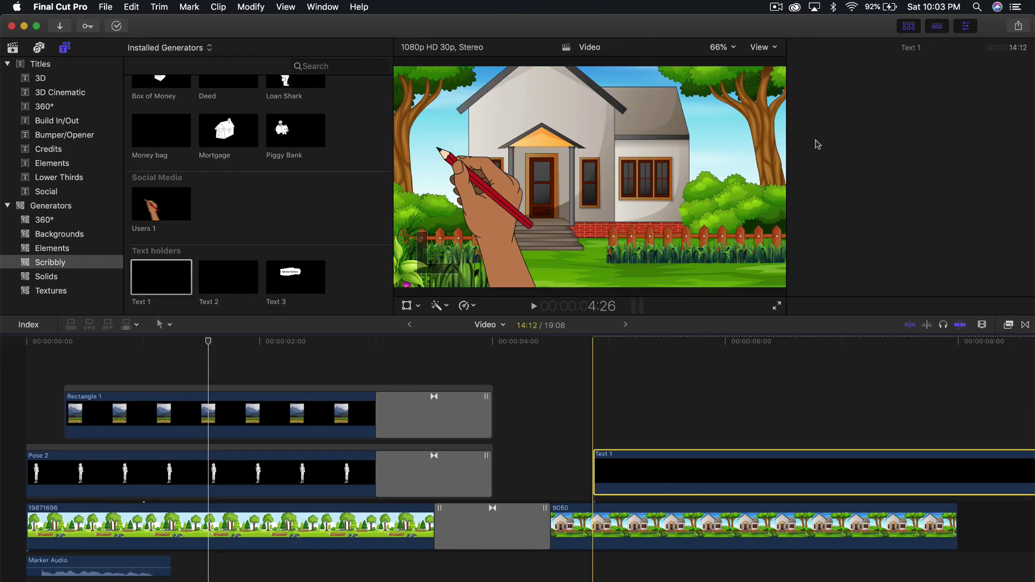
left_click(909, 26)
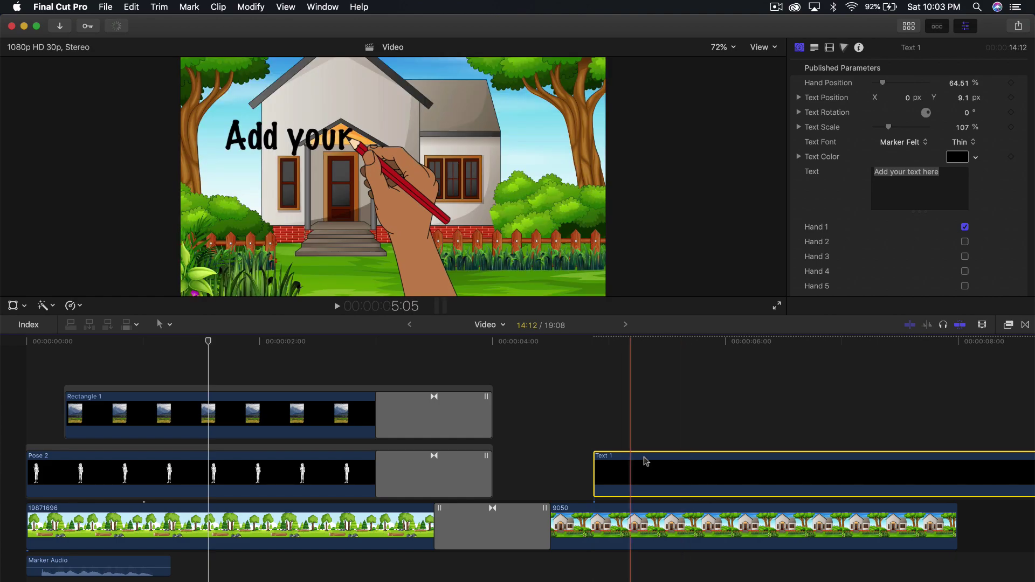
Step: Trim the end of the Text 1 clip to 3:15 so it finishes with the 9050 clip
scroll(646, 460, "right", 8)
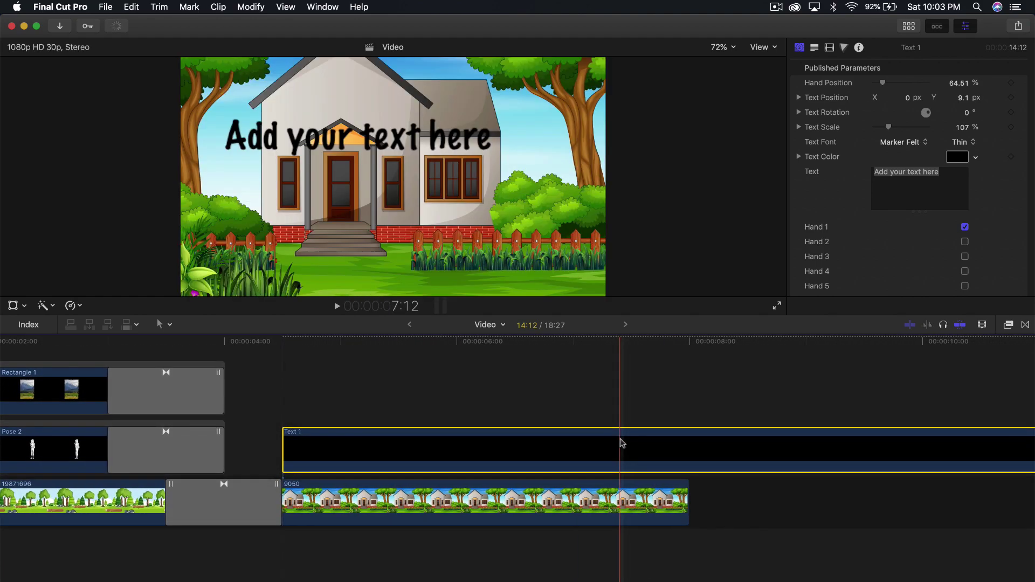
key("super+minus")
scroll(621, 443, "right", 15)
left_click(532, 443)
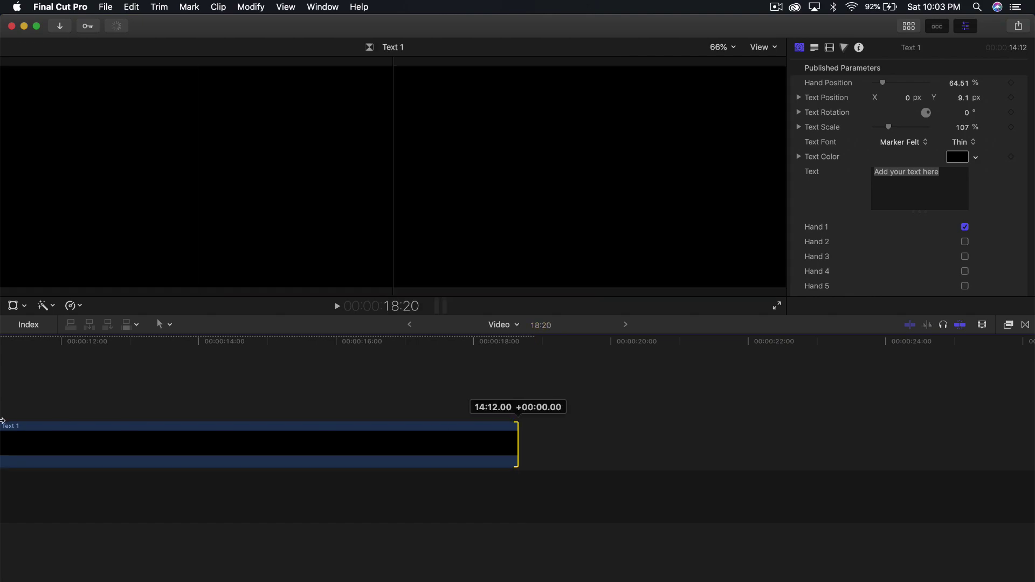
left_click_drag(2, 421, 312, 440)
key("super+equal")
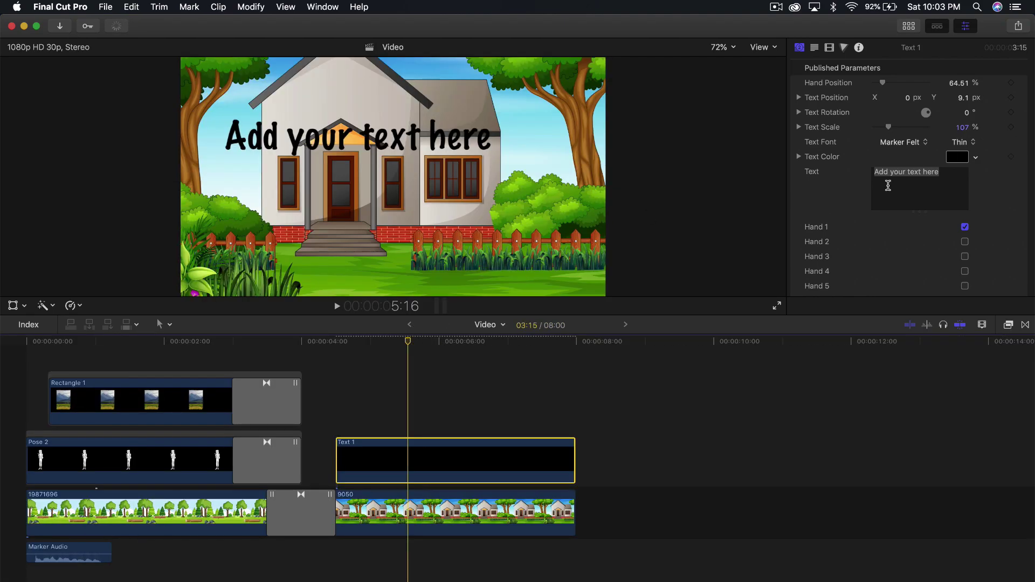
Step: Change the Text 1 wording to Polar Pix in yellow Molle Regular and place it over the fence and grass
left_click(888, 186)
type("POLAR PIX")
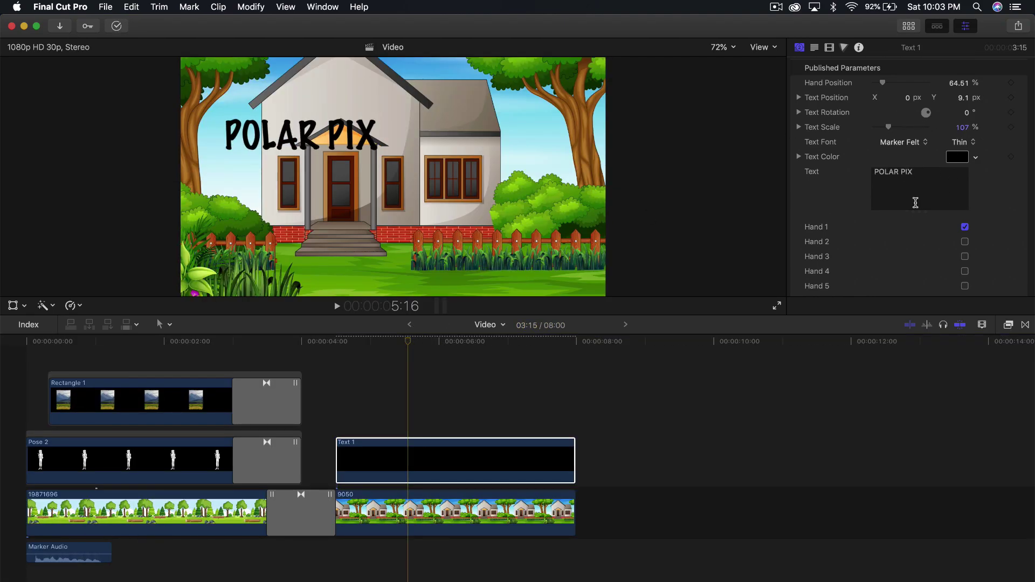
left_click(957, 157)
left_click_drag(694, 251, 637, 251)
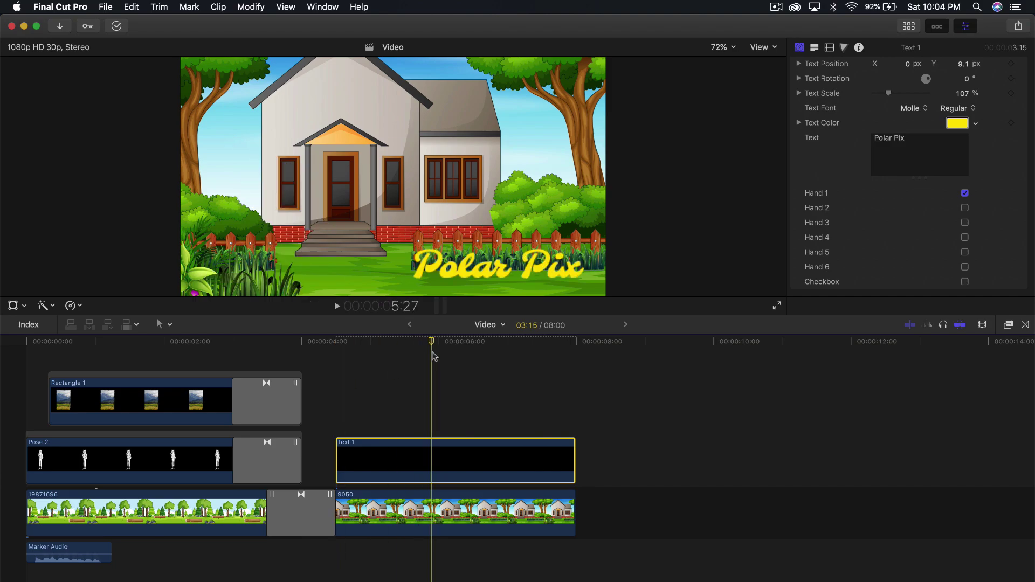
Step: Check the writing animation, then replace Hand 1 with the hand controlled by the Checkbox option on Text 1
left_click(367, 342)
mouse_move(366, 342)
left_mouse_down()
mouse_move(337, 343)
mouse_move(351, 345)
left_mouse_up()
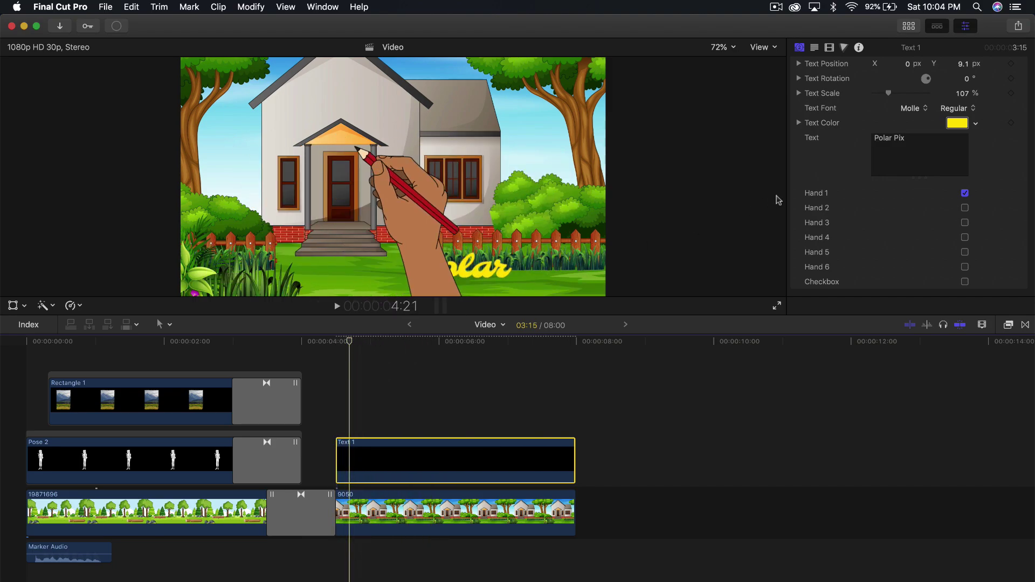
scroll(868, 129, "up", 3)
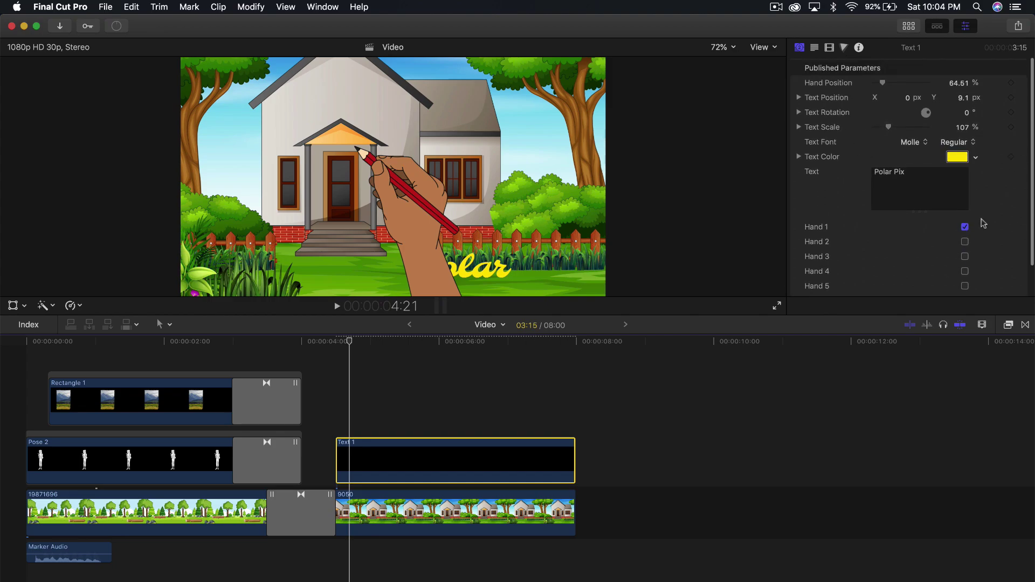
left_click(965, 227)
scroll(964, 232, "down", 2)
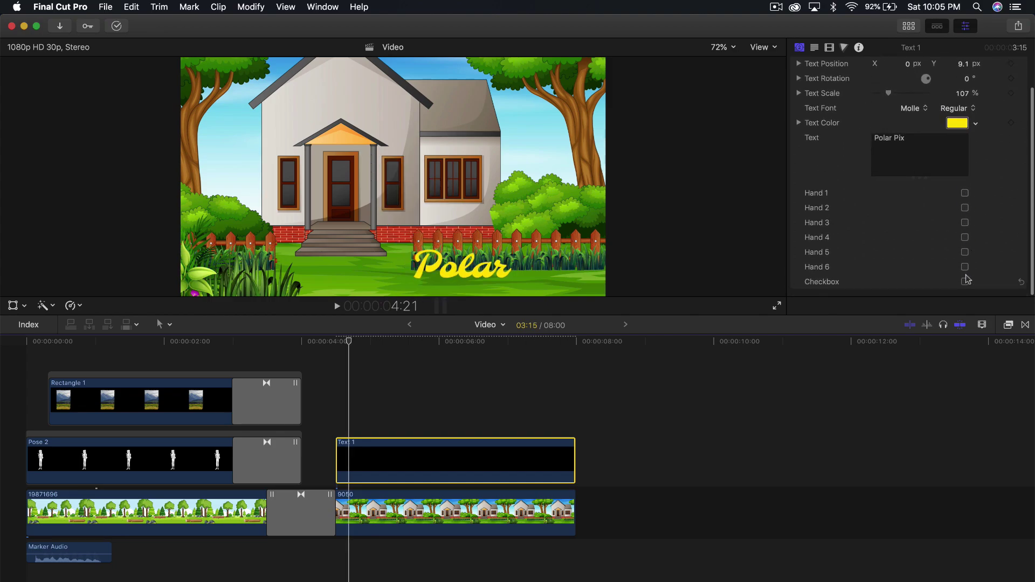
left_click(964, 282)
Step: Move the Polar Pix text to the middle of the house under the drawing hand's path, checking it against the animation
double_click(425, 228)
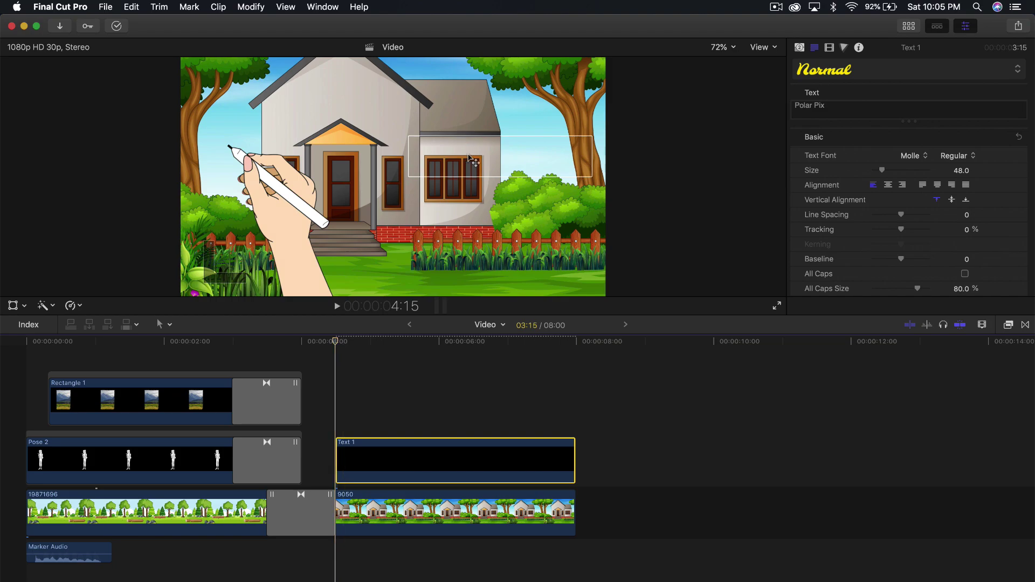
left_click_drag(473, 160, 320, 162)
left_click(354, 362)
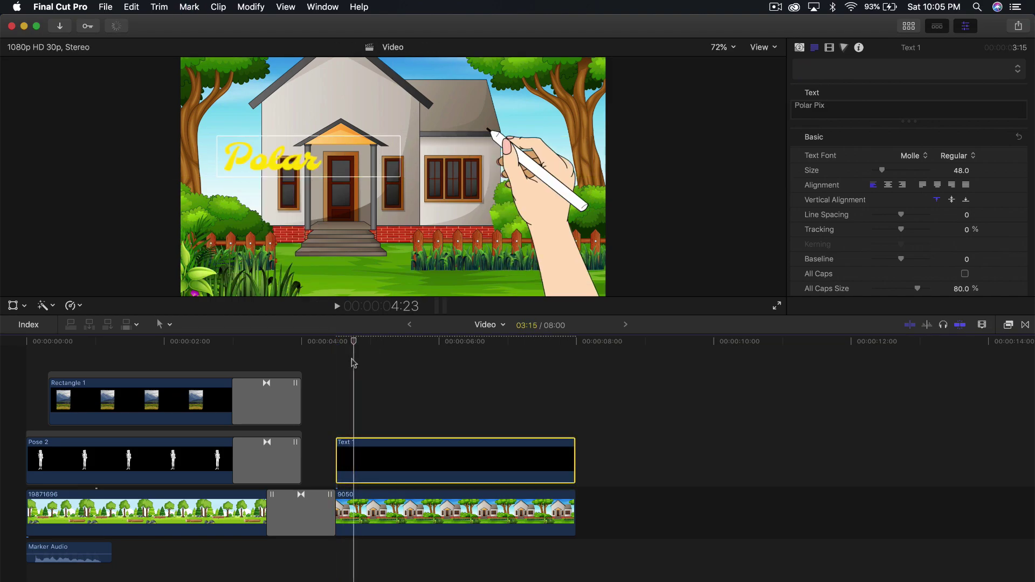
left_click(352, 342)
left_click_drag(382, 163, 383, 153)
left_click(338, 342)
left_click(356, 341)
mouse_move(386, 341)
left_mouse_down()
mouse_move(348, 348)
mouse_move(388, 350)
left_mouse_up()
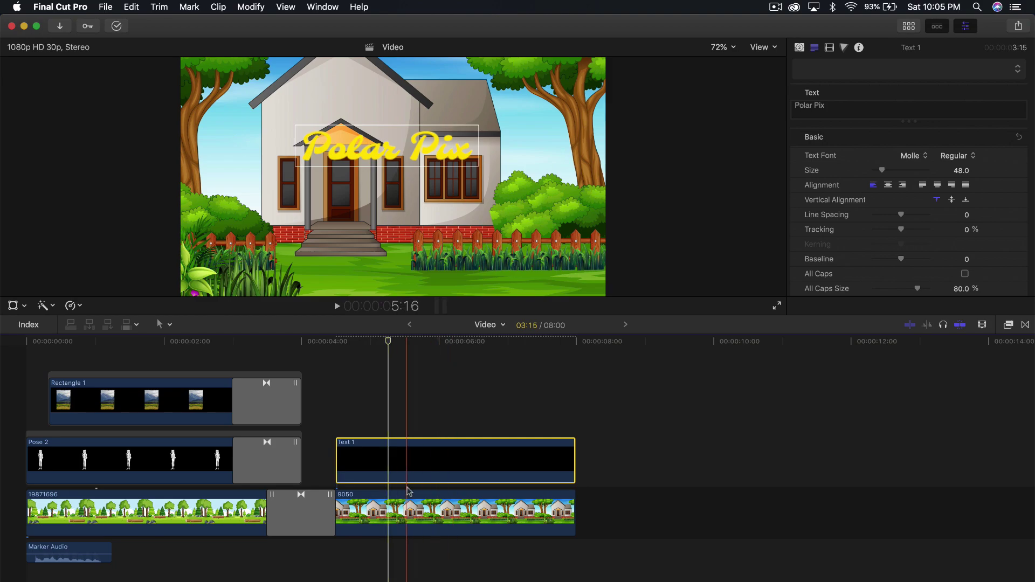
Step: Scrub through the Text 1 clip to review how the hand writes Polar Pix
left_click(451, 342)
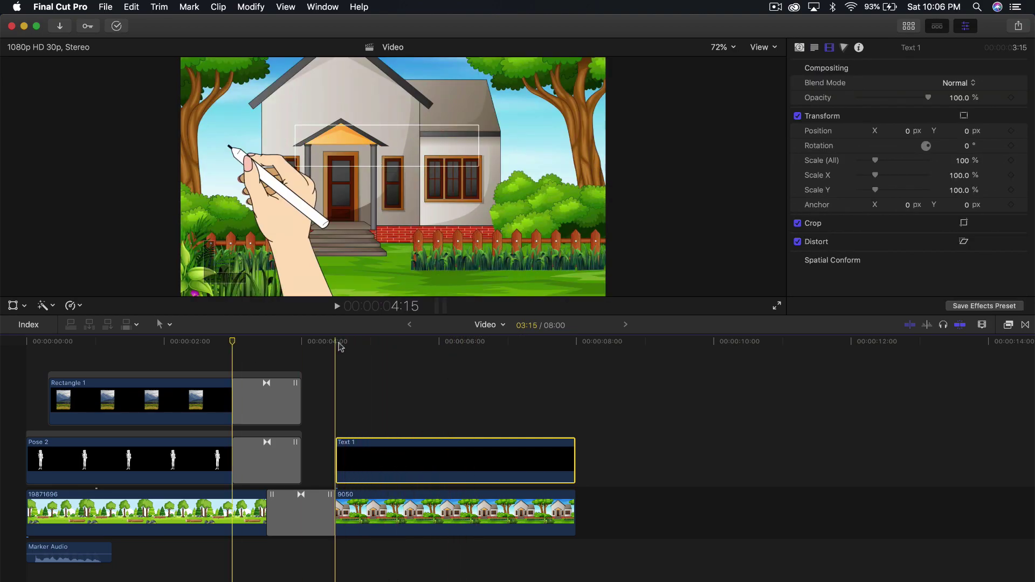
left_click_drag(341, 346, 498, 397)
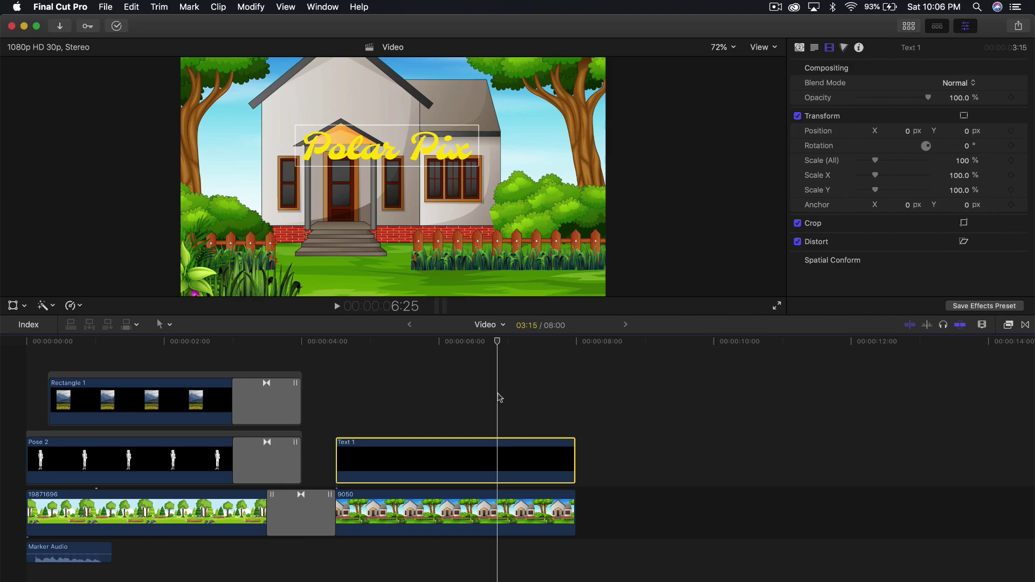
left_click_drag(412, 343, 506, 376)
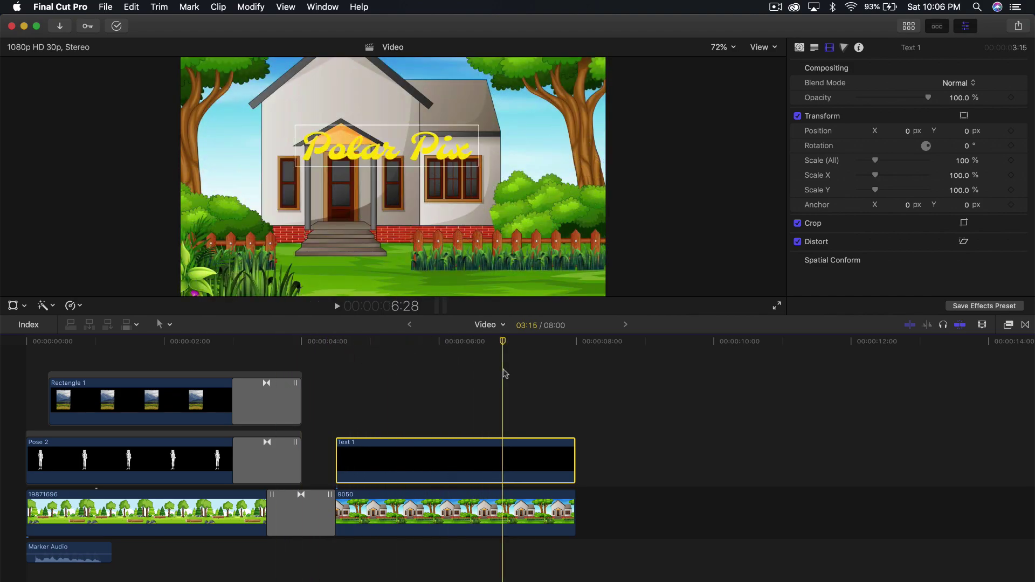